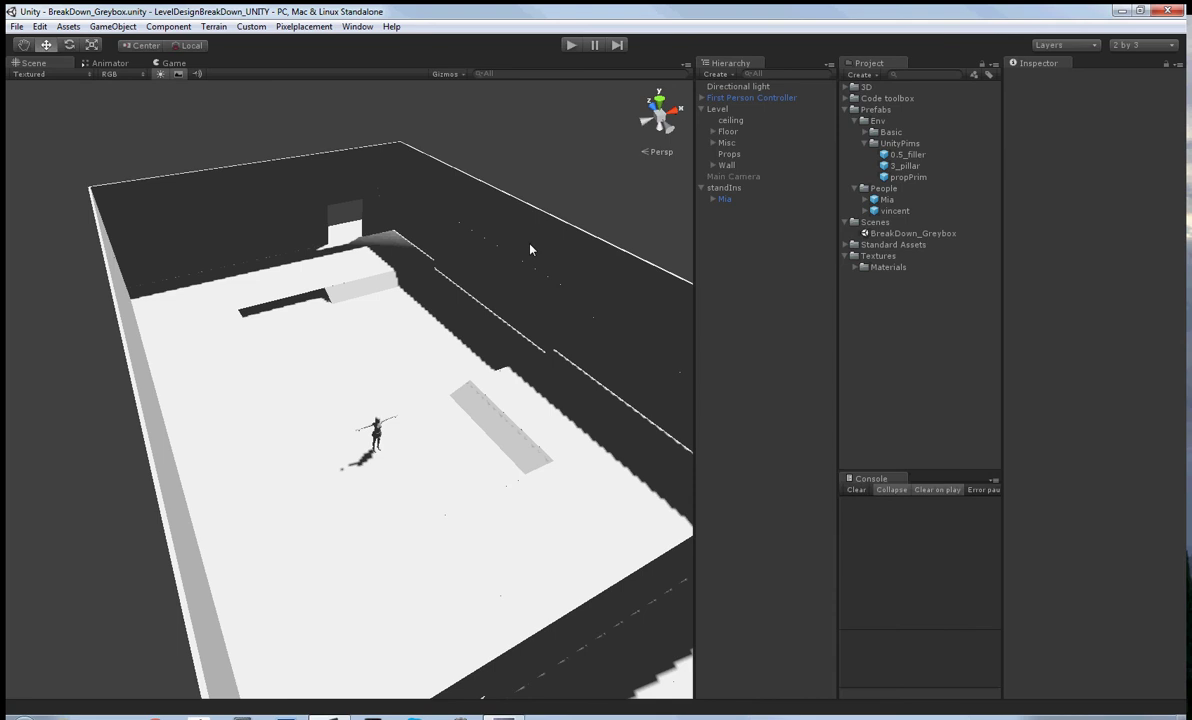
Snap the protruding 0.5_filler pieces at the base of the outer side wall flush with the wall, at about X 10.35
mouse_move(531, 246)
right_mouse_down()
mouse_move(520, 263)
mouse_move(572, 266)
mouse_move(530, 265)
right_mouse_up()
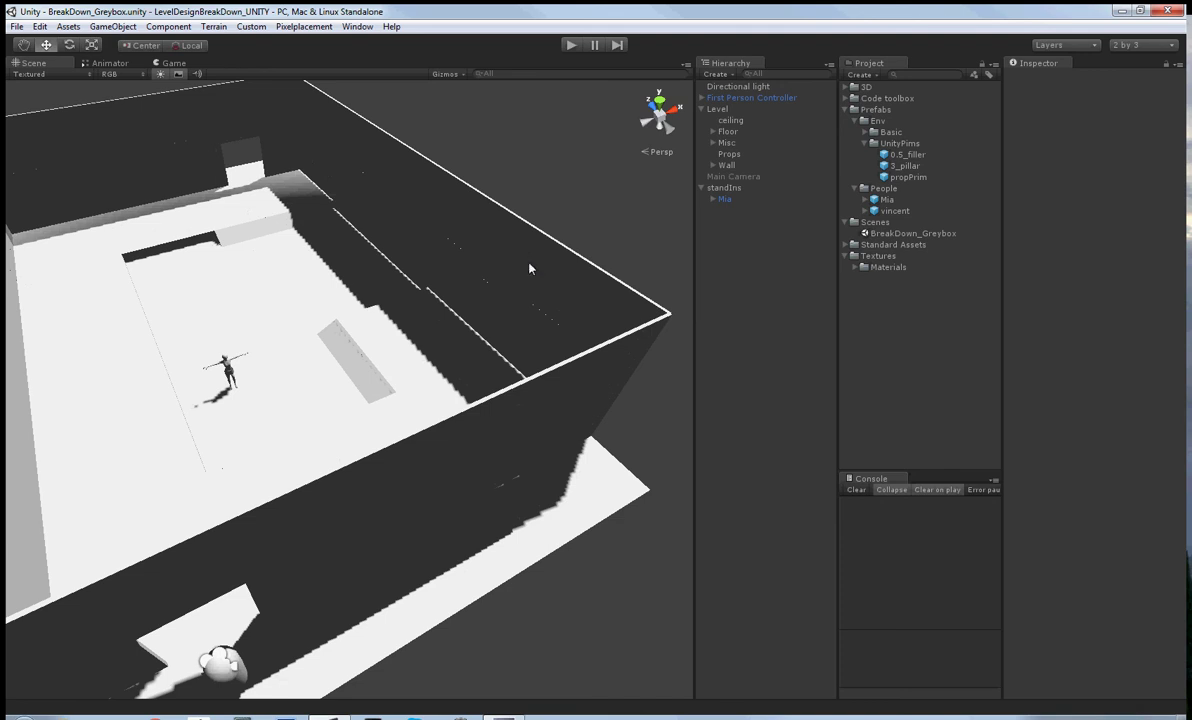
left_click_drag(530, 268, 470, 430, "alt")
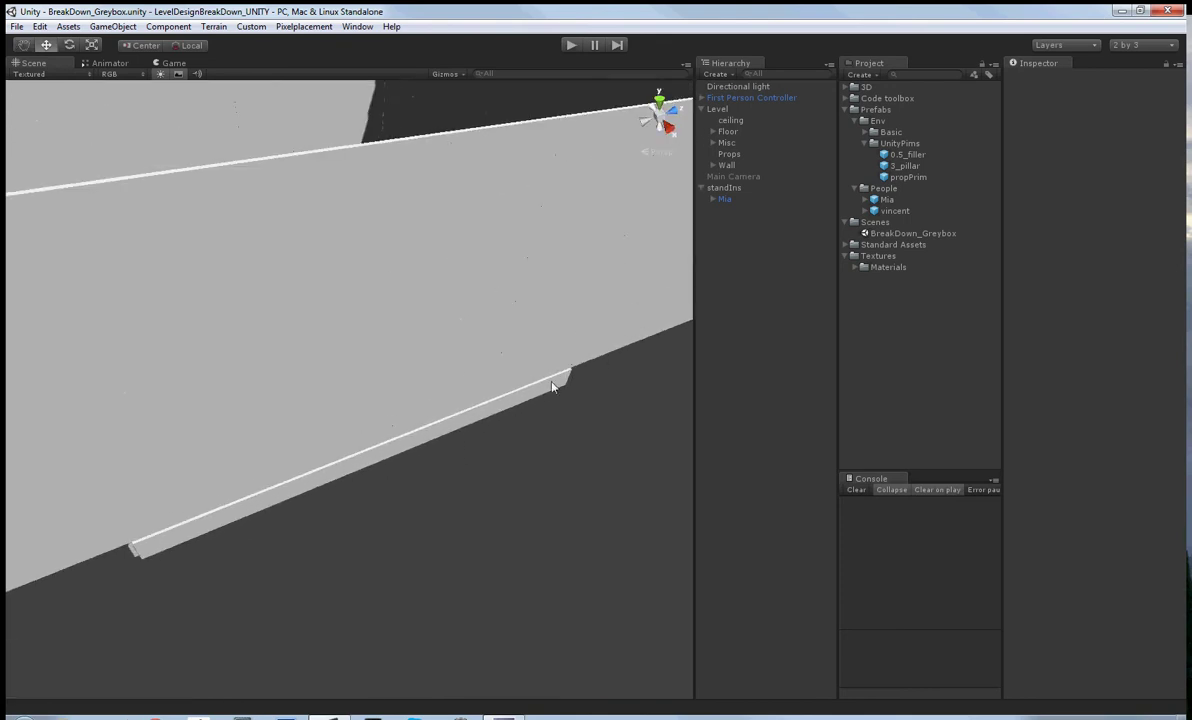
left_click(549, 387)
left_click(479, 417, "shift")
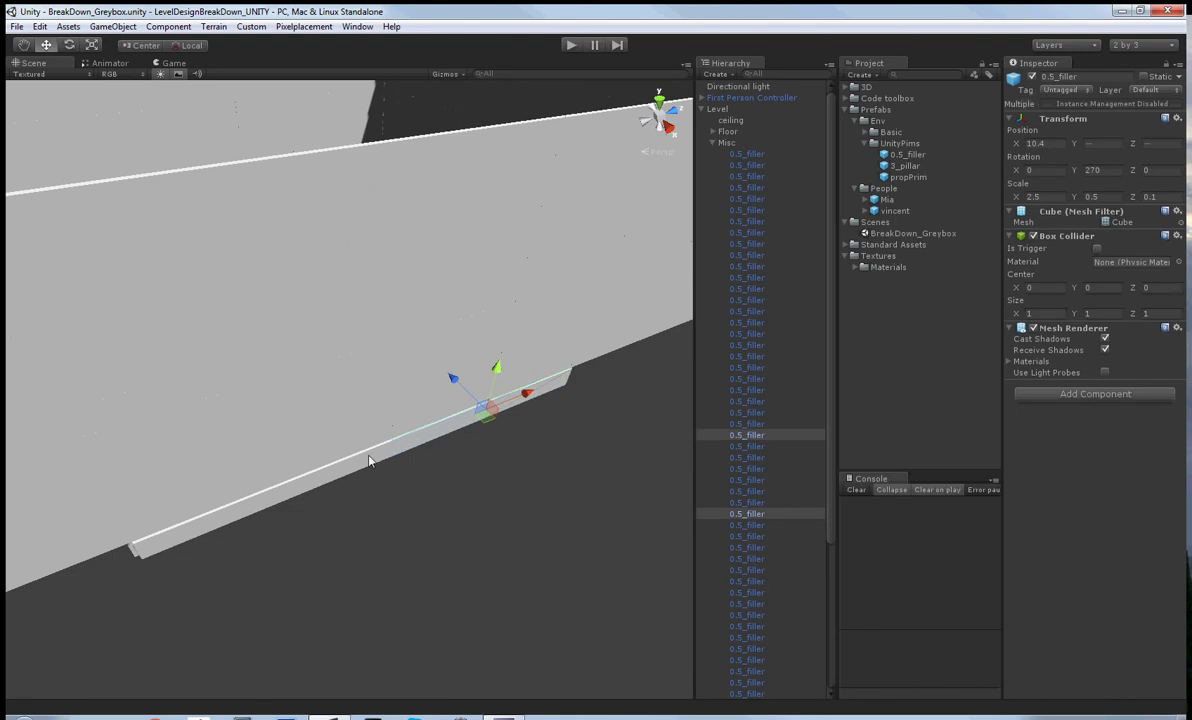
left_click_drag(368, 461, 376, 487, "alt")
key("v")
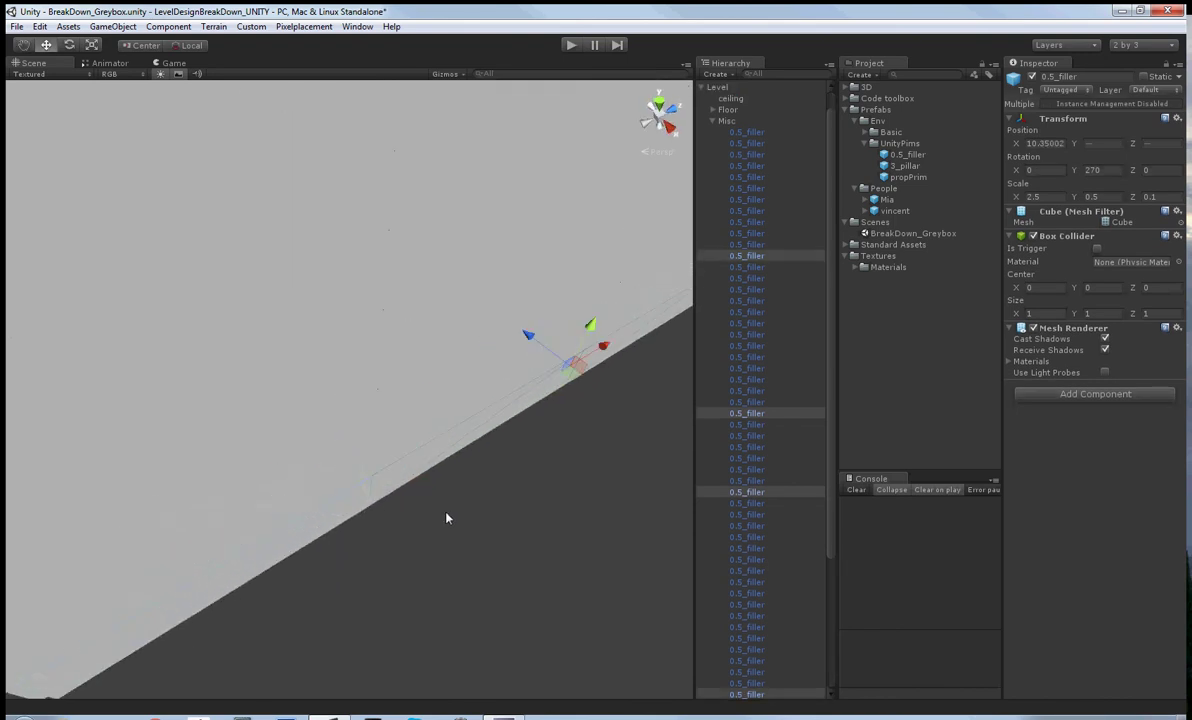
left_click(447, 518)
key("s")
right_click_drag(447, 518, 458, 505)
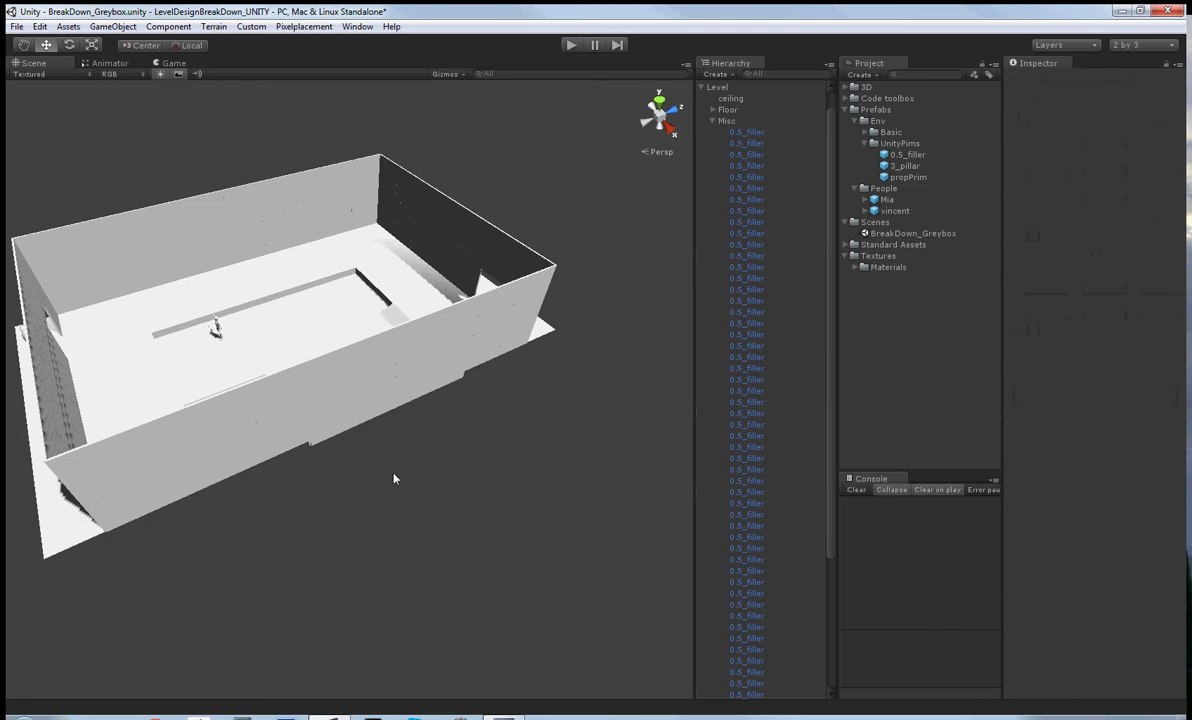
left_click(712, 121)
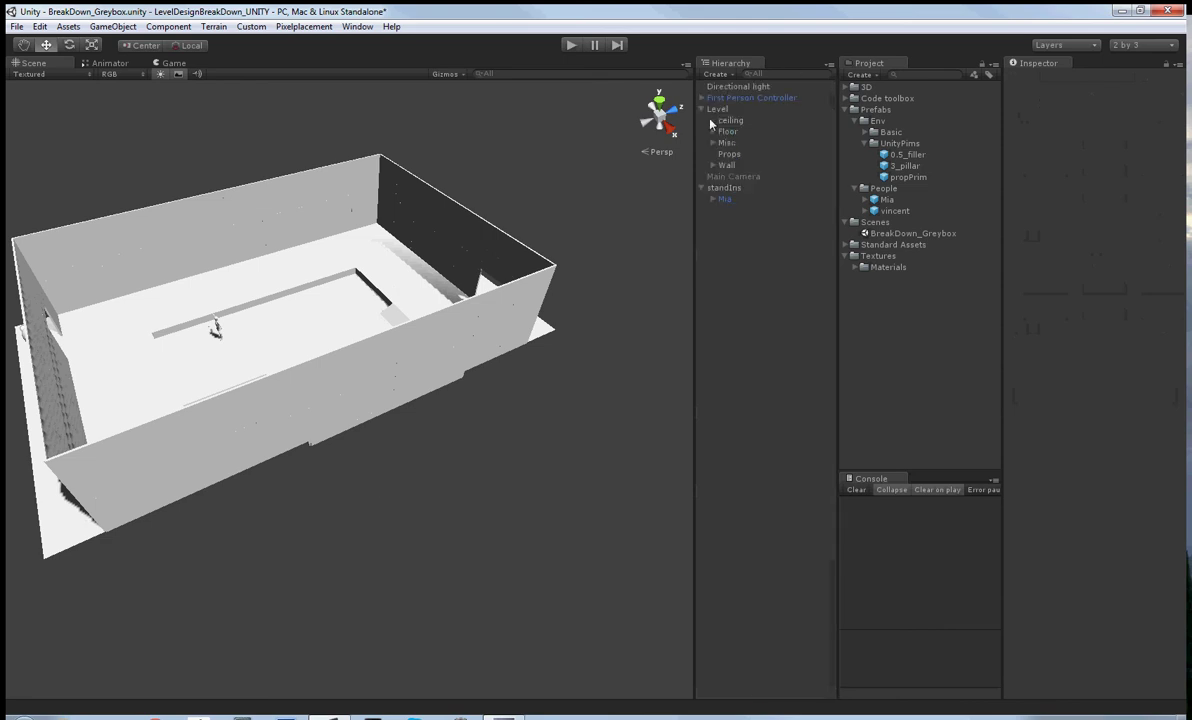
Examine the wall_Basic and 0.5_filler pieces that make up the far wall and how they are grouped under Level
left_click_drag(152, 346, 474, 360, "alt")
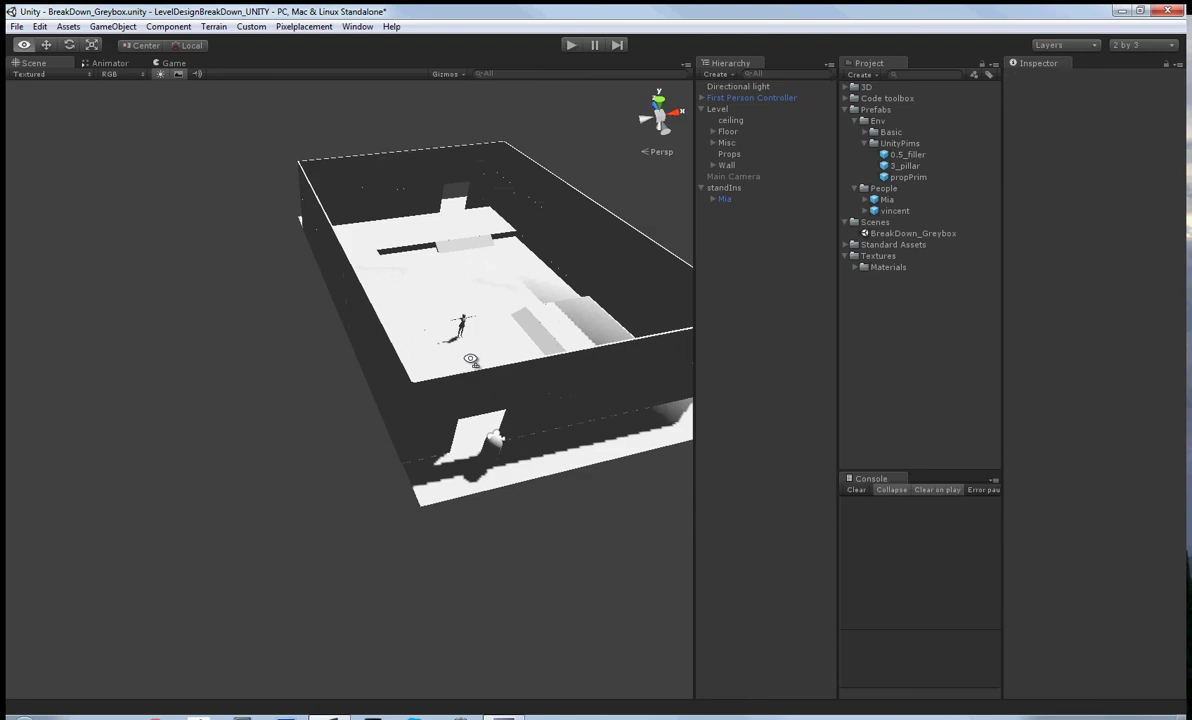
key("w")
right_click_drag(474, 360, 485, 309)
left_click_drag(484, 309, 330, 232, "alt")
left_click(330, 230)
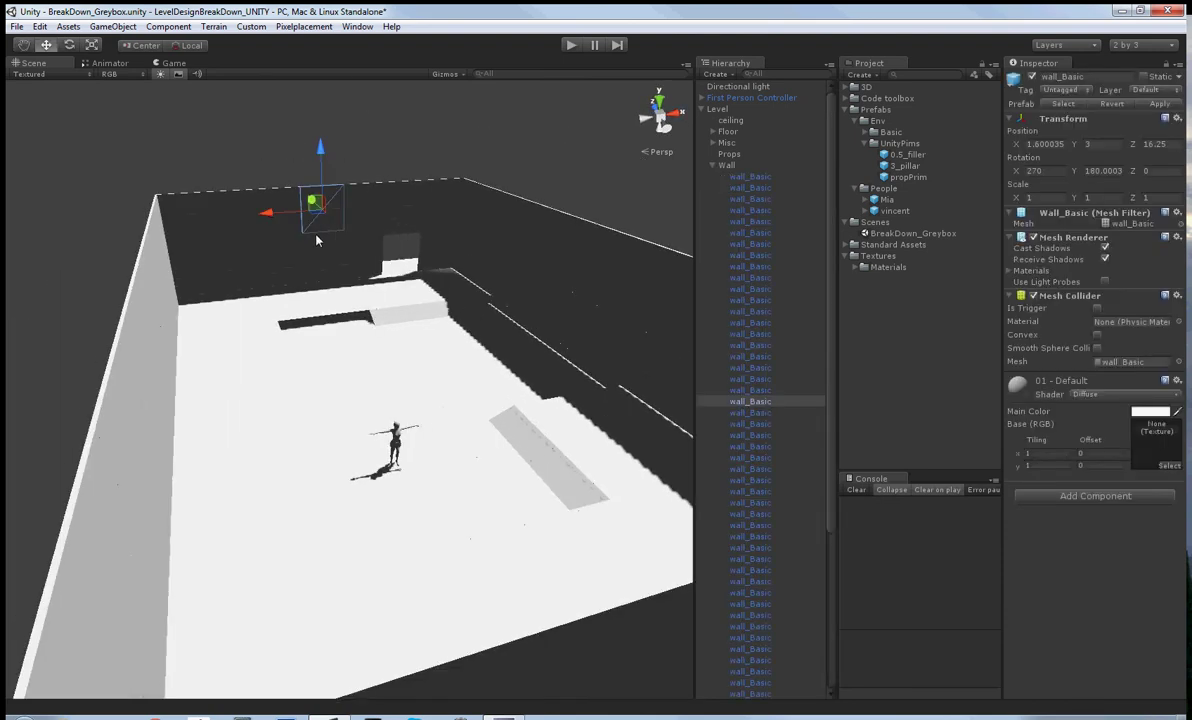
left_click(316, 257)
left_click(329, 243)
left_click(339, 205, "shift")
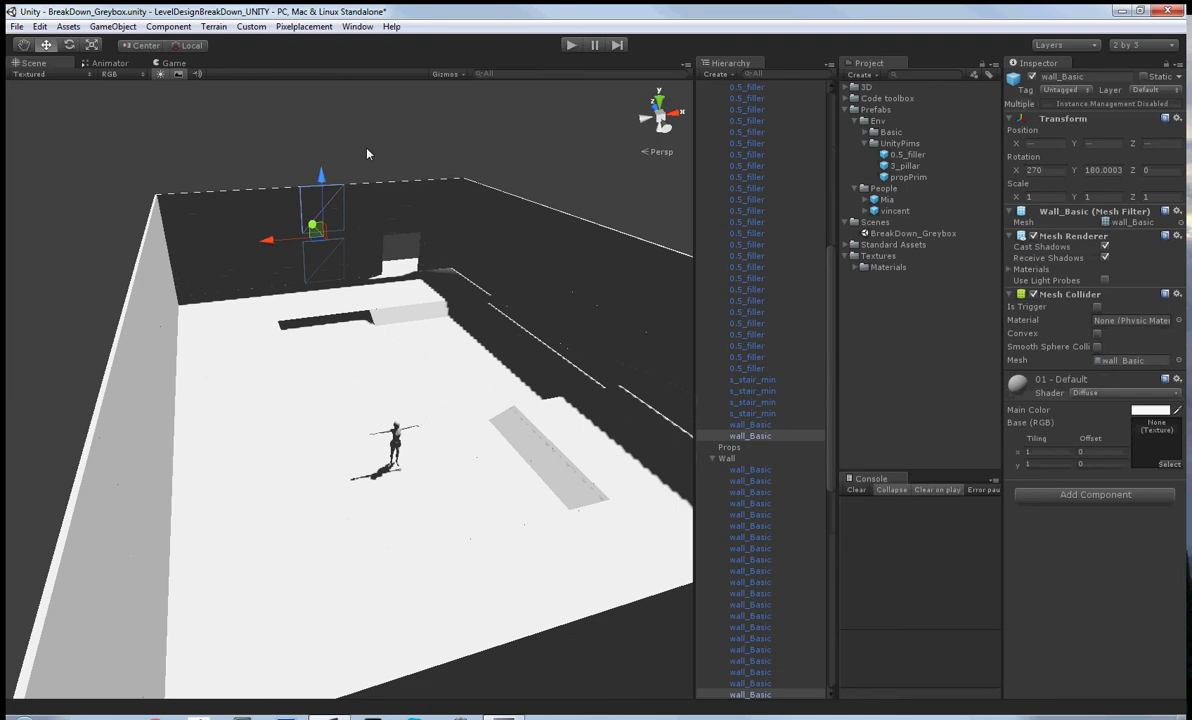
left_click(338, 237)
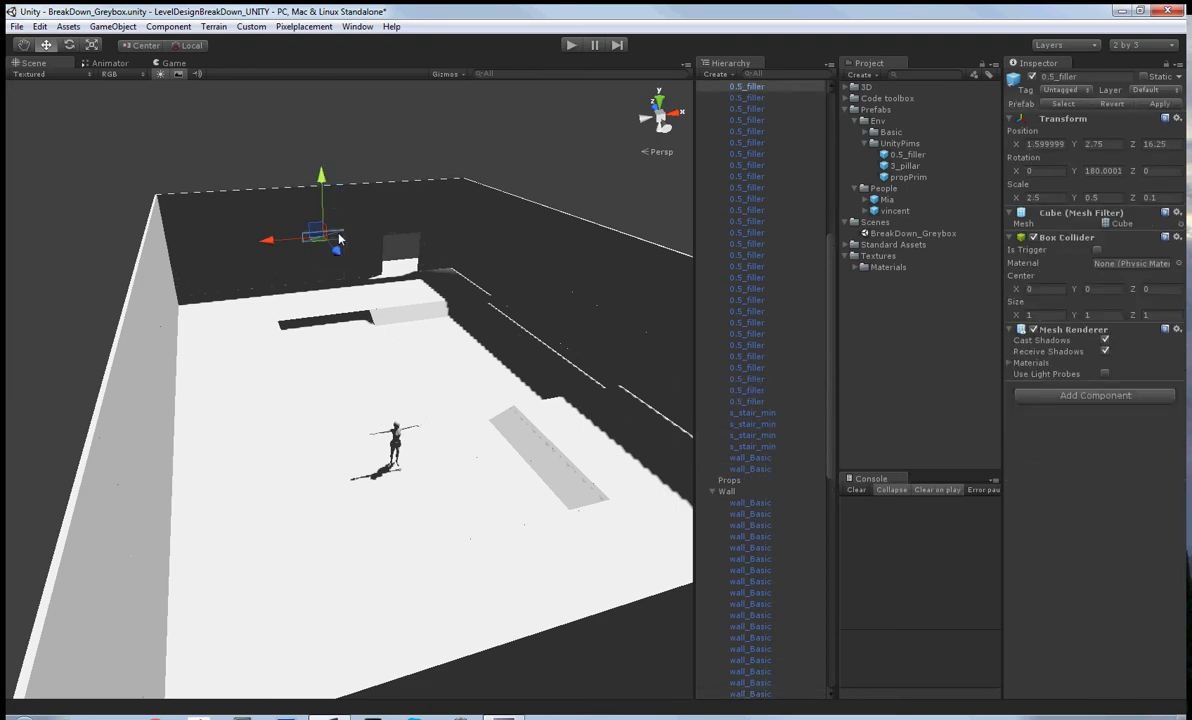
scroll(798, 244, "up", 10)
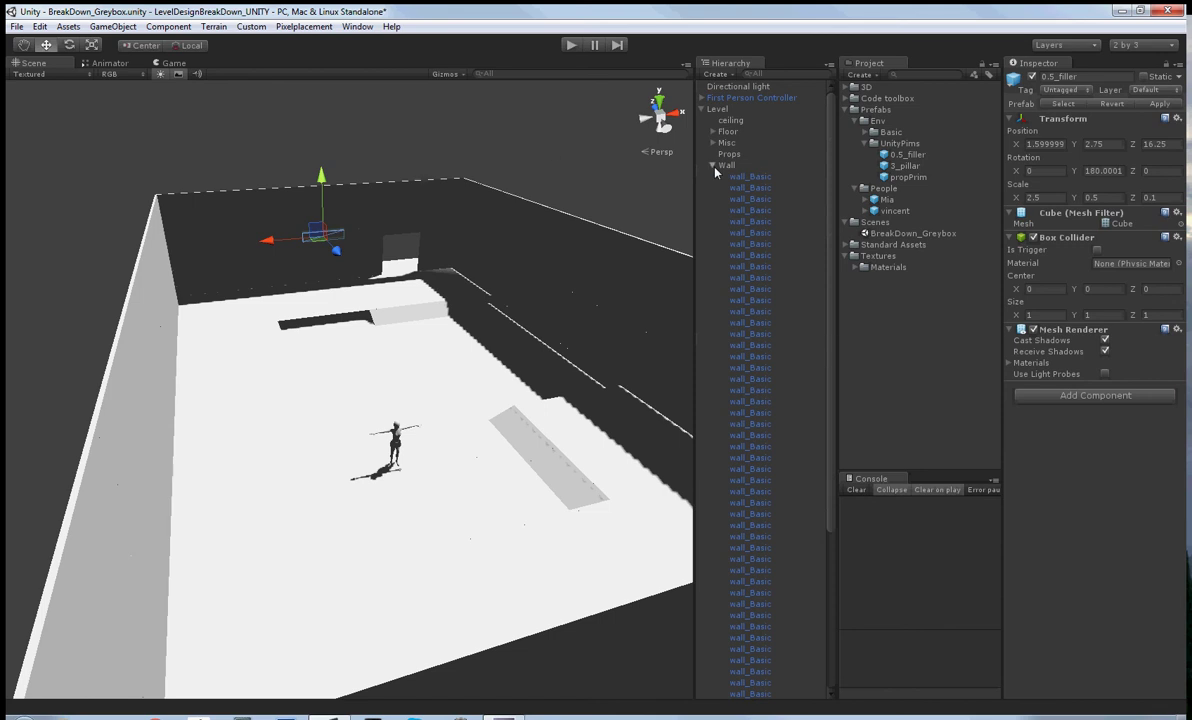
left_click(713, 143)
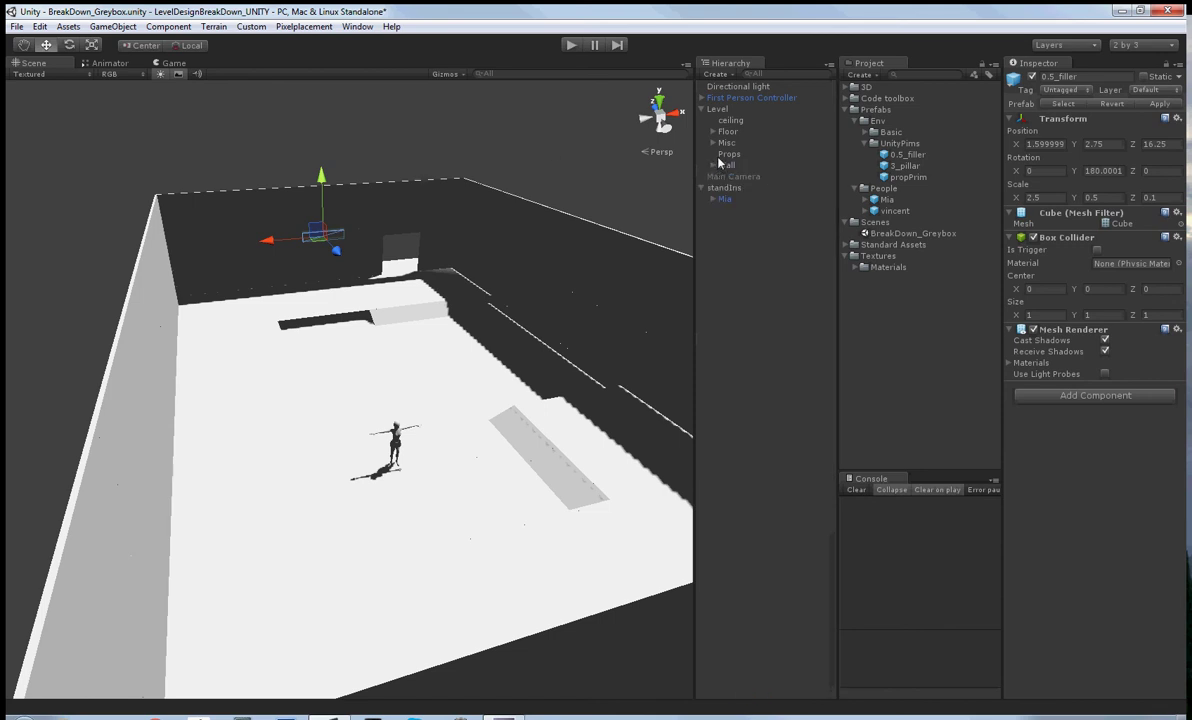
left_click(536, 132)
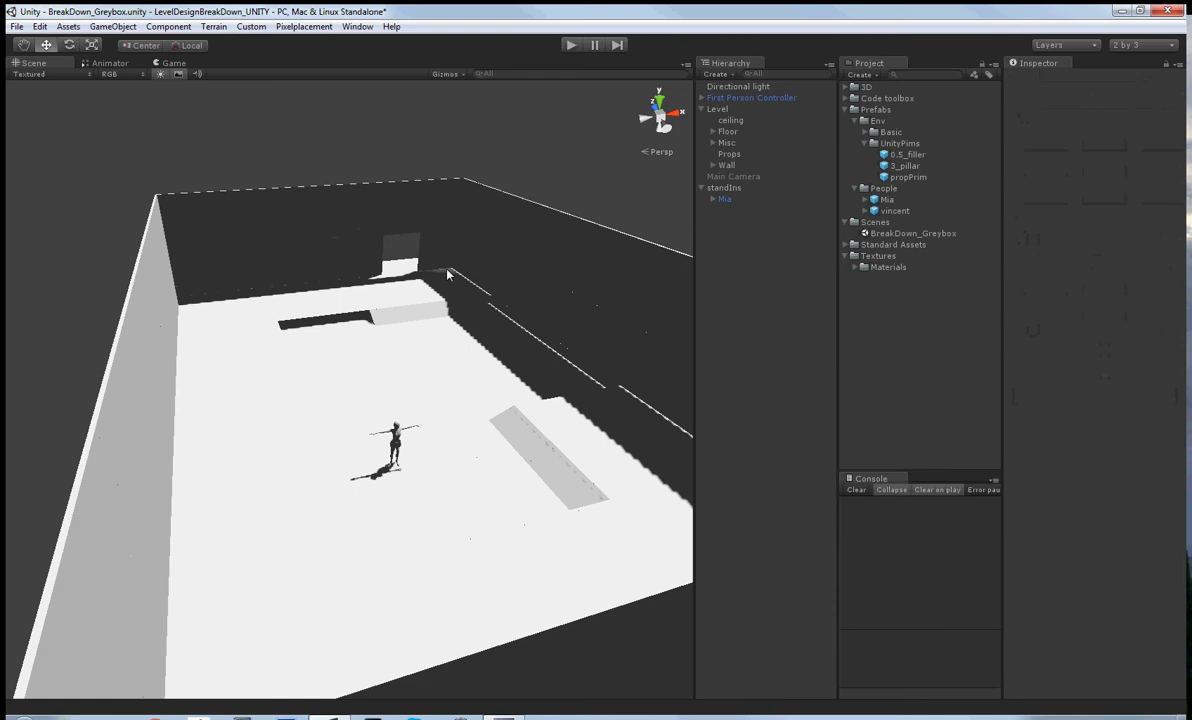
Examine the floor tiles in the main room and around the raised area, and how they are grouped under Level
right_click_drag(356, 287, 437, 312)
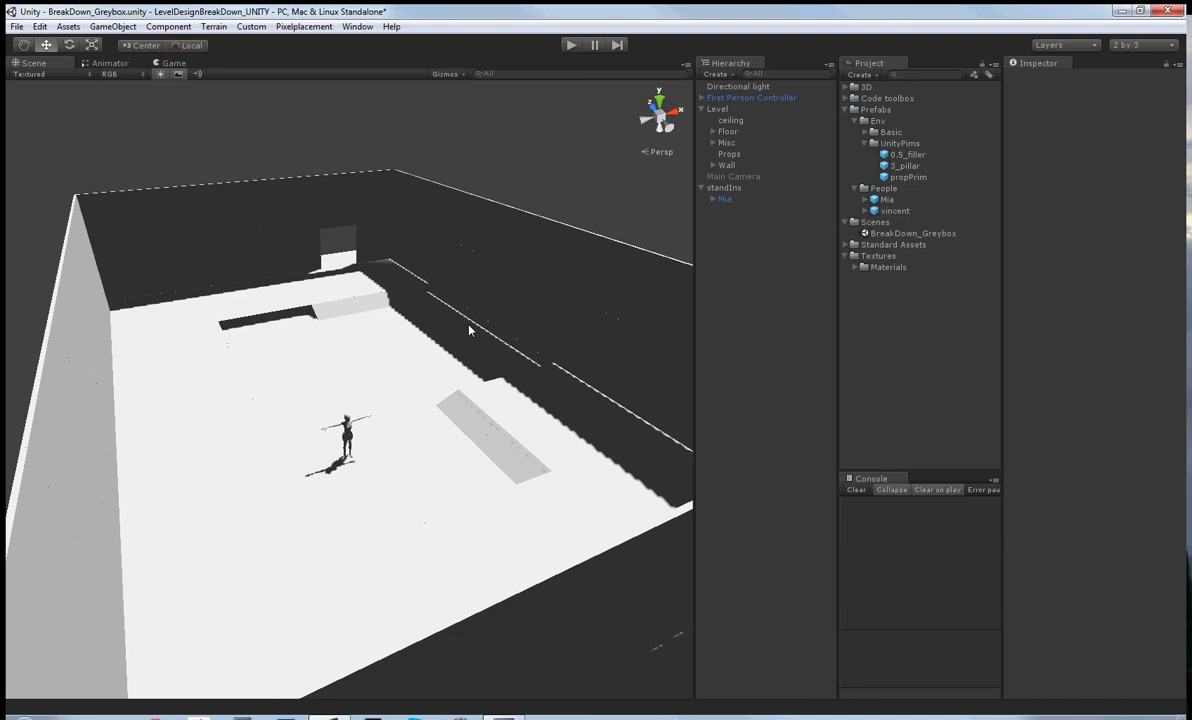
right_click_drag(469, 330, 438, 343)
key("s")
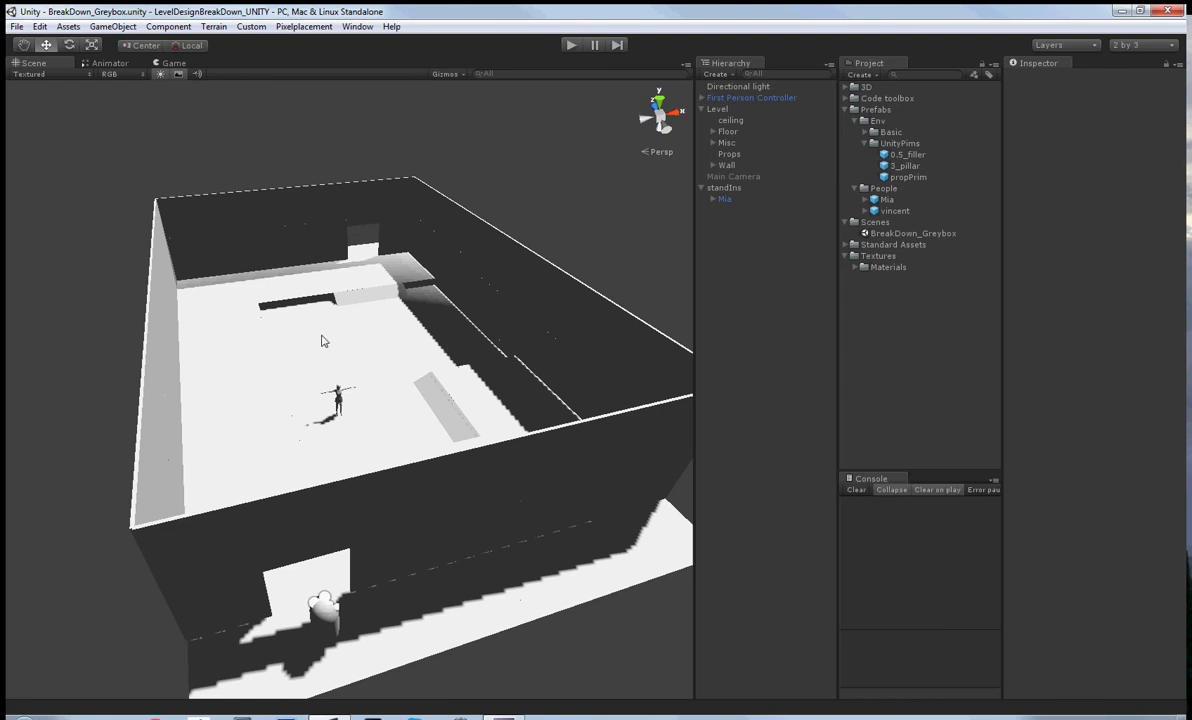
left_click_drag(305, 318, 319, 352, "alt")
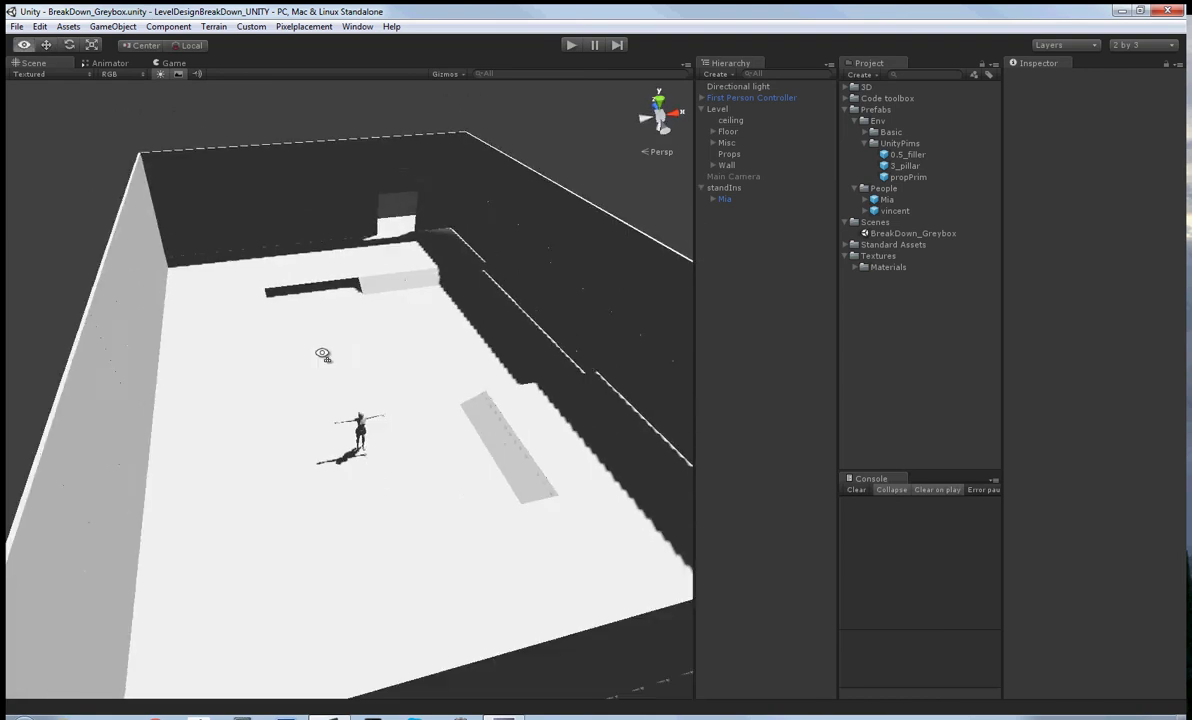
left_click(487, 289)
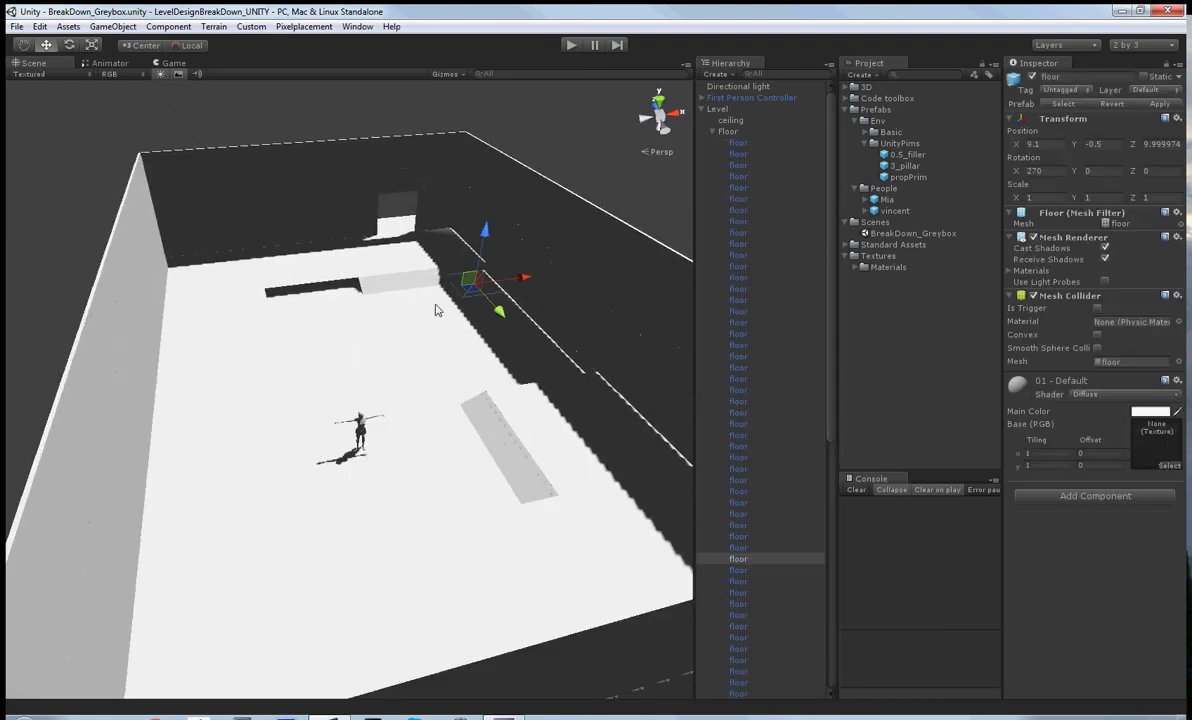
left_click(443, 297)
left_click(397, 302)
left_click(320, 283)
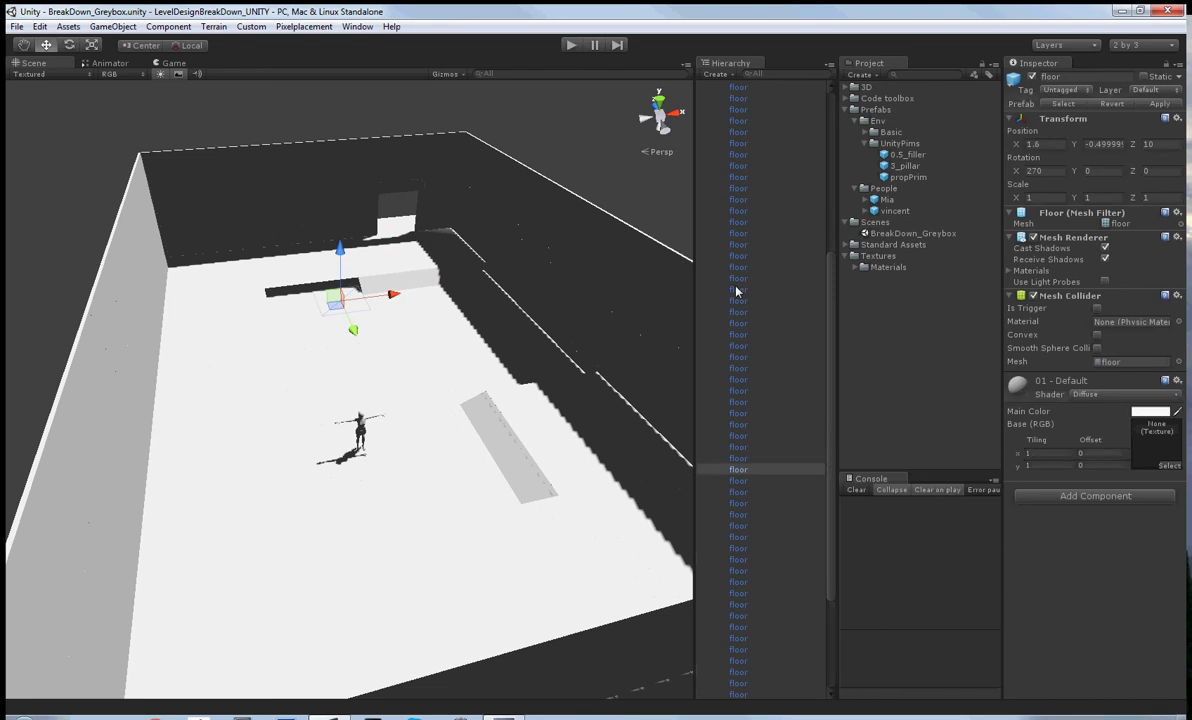
scroll(737, 290, "up", 5)
left_click(712, 132)
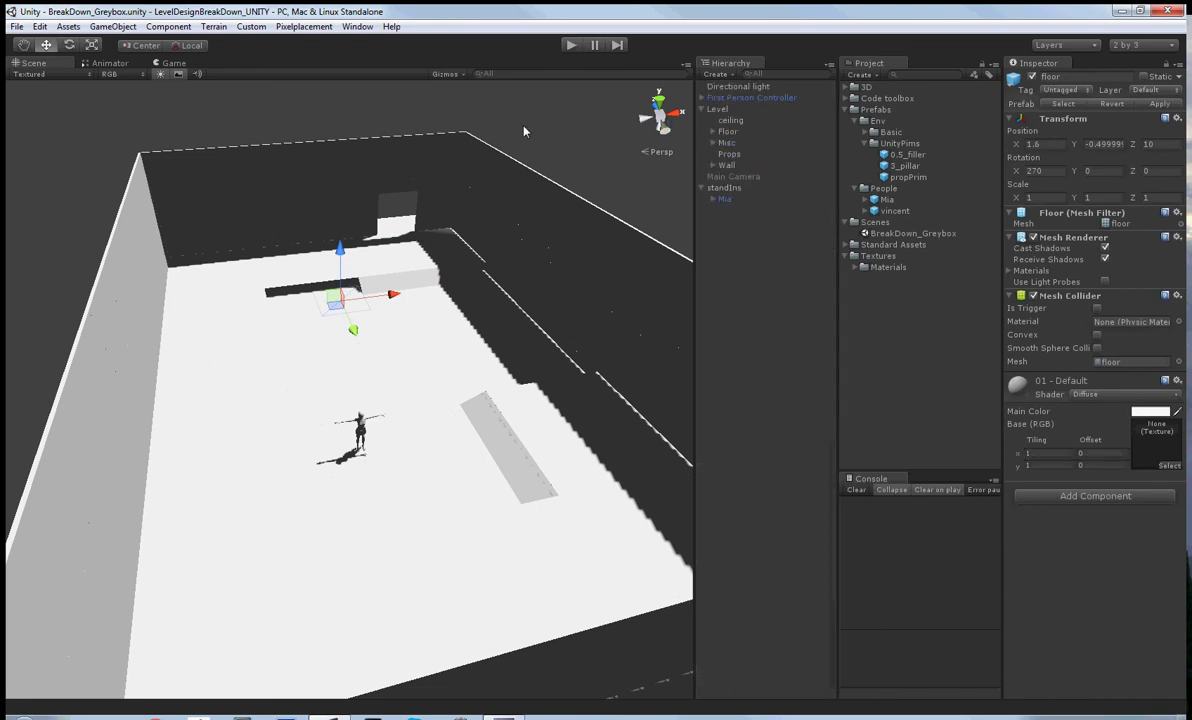
left_click(378, 108)
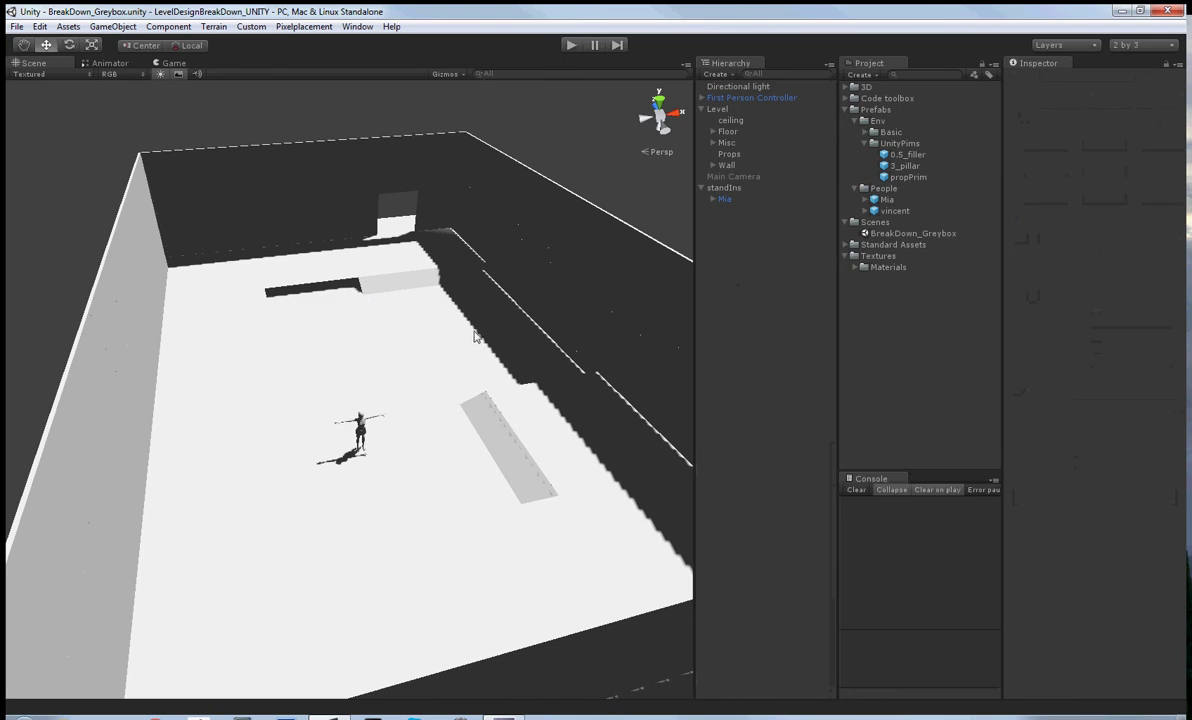
Playtest the greybox level by walking through the room in first person, and stop play mode
left_click(573, 45)
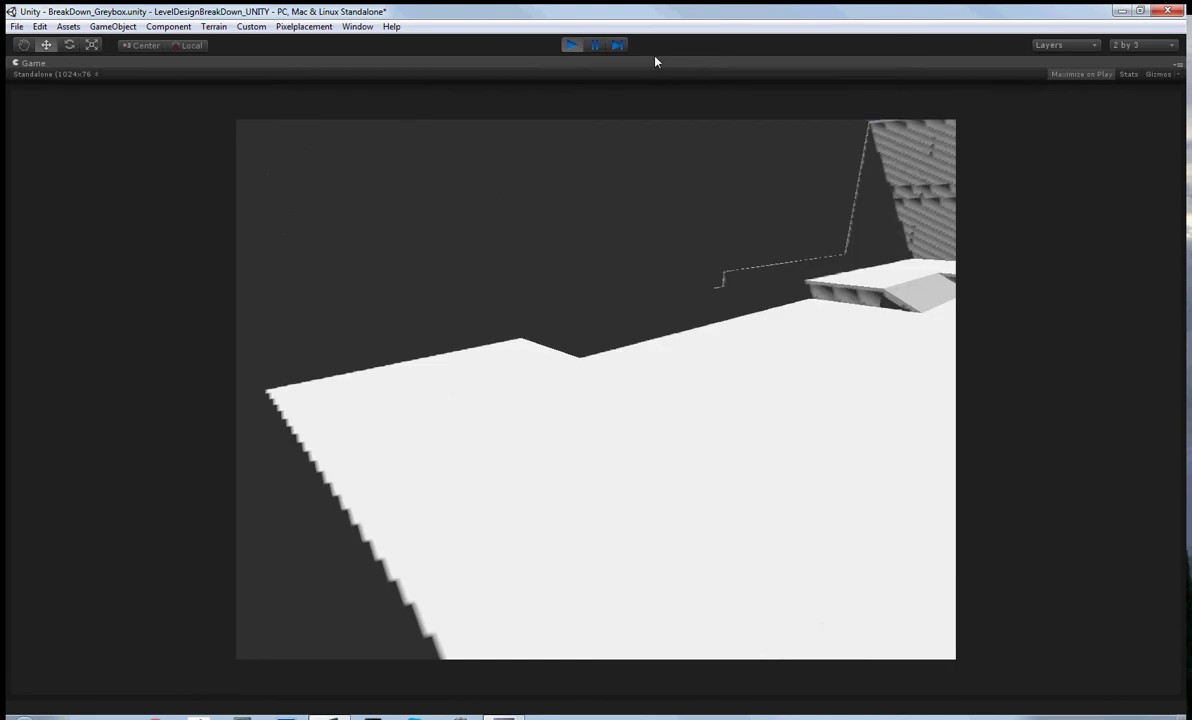
left_click(574, 47)
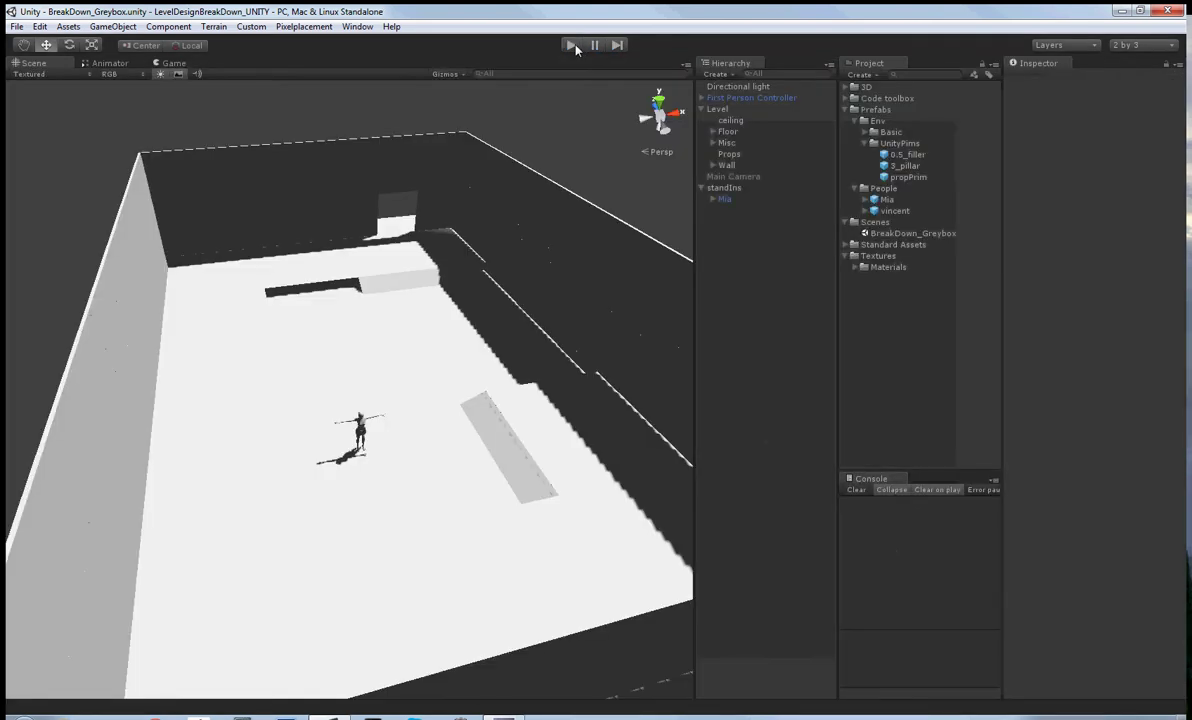
left_click(572, 45)
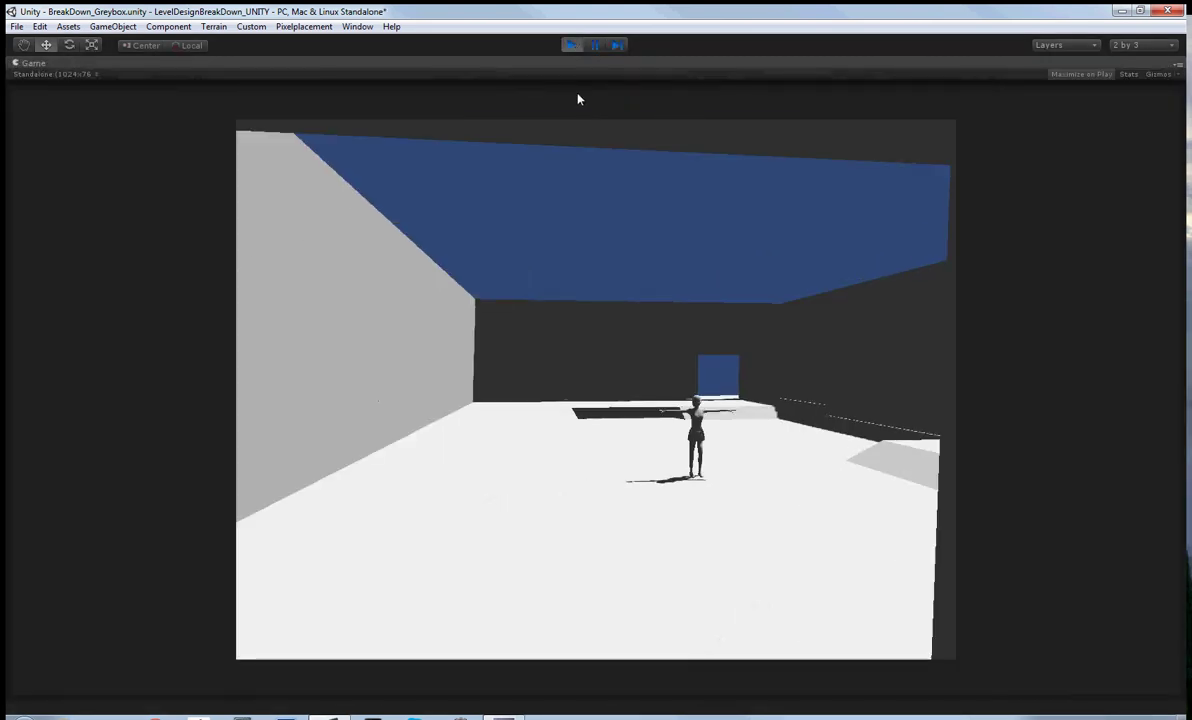
key("w")
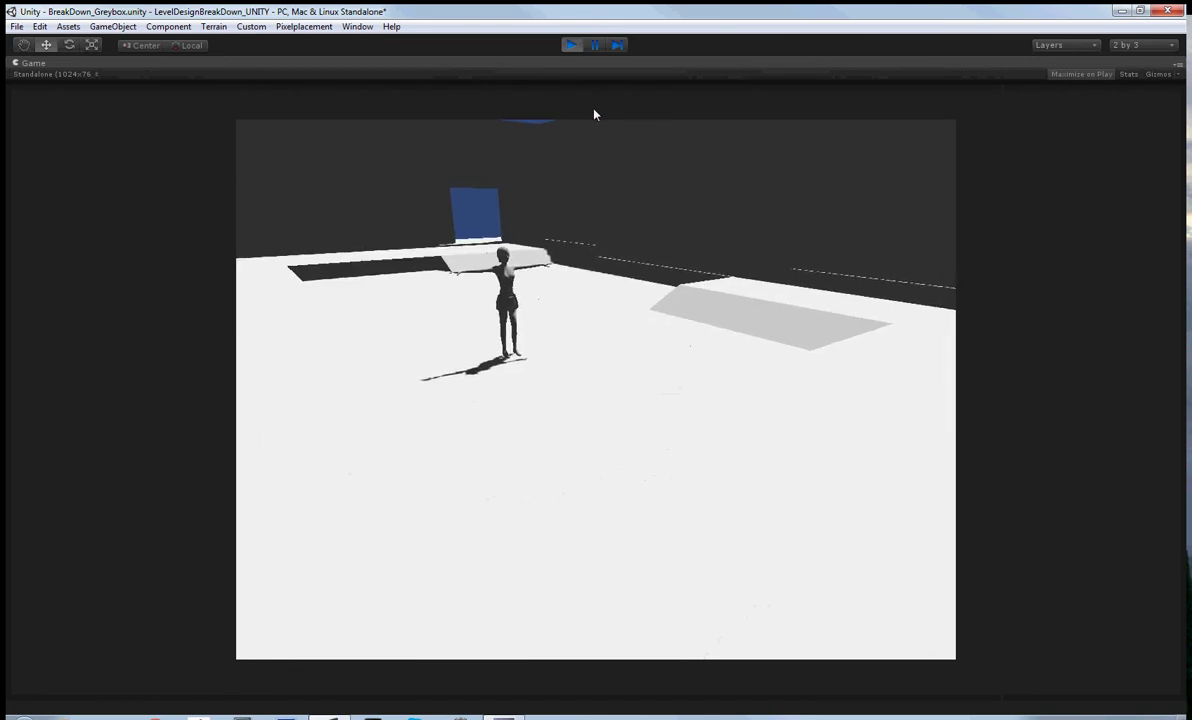
key("w")
key("d")
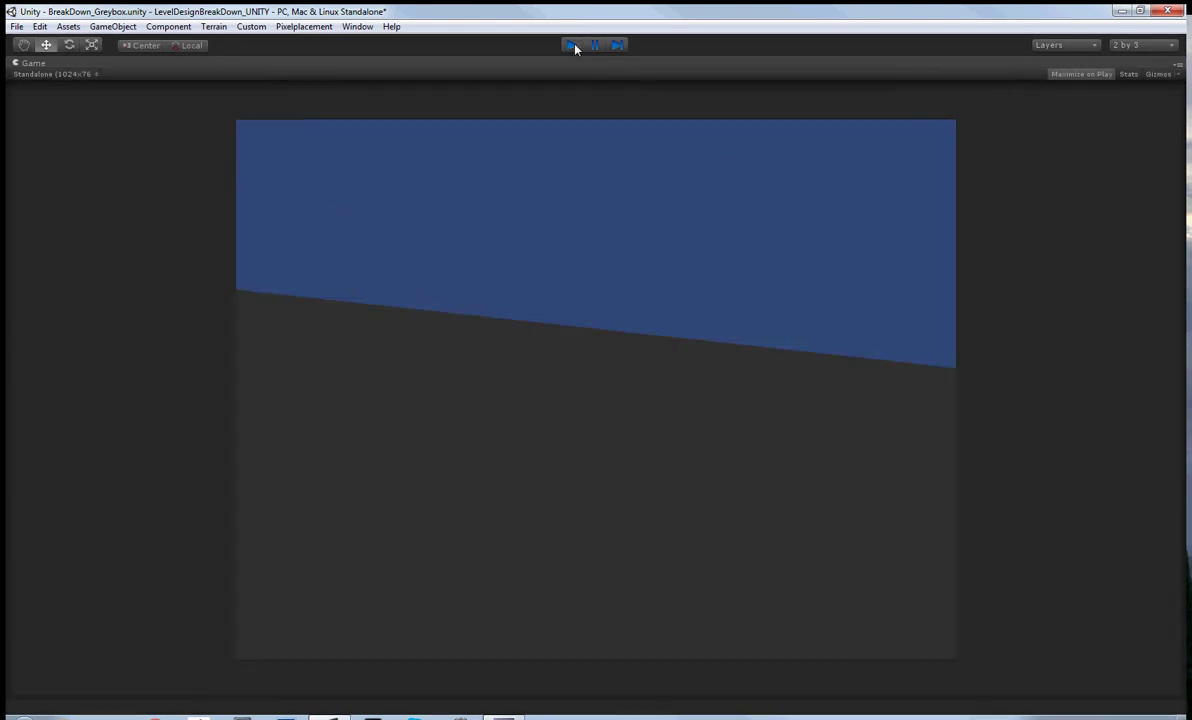
left_click(572, 45)
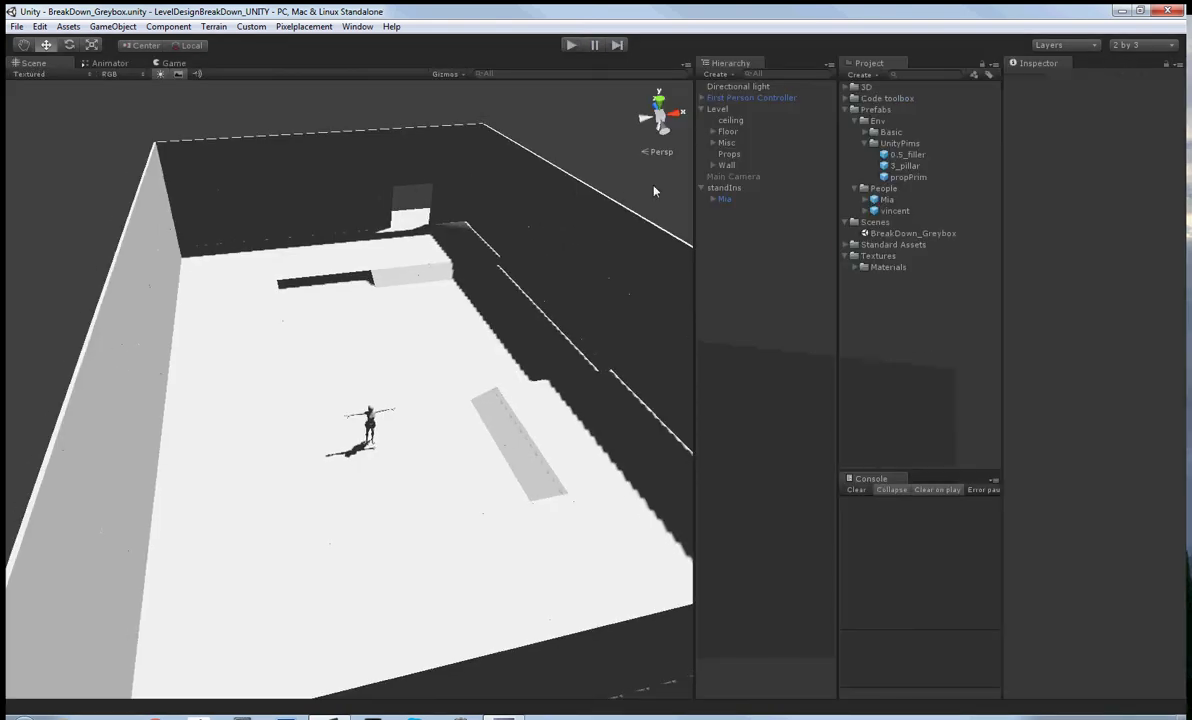
Add a propPrim prefab to the Props group and move it across the floor away from Mia, to about X 1.35, Z 4.25
left_click(906, 156)
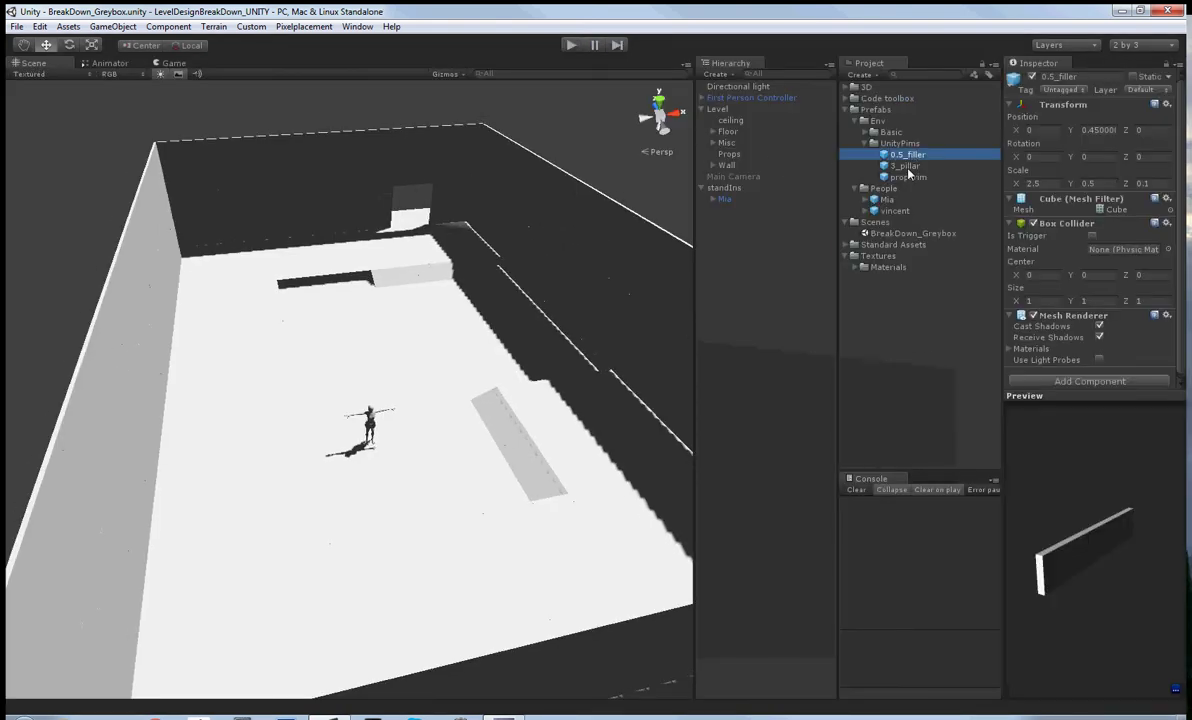
left_click(905, 166)
left_click_drag(908, 177, 745, 163)
key("f")
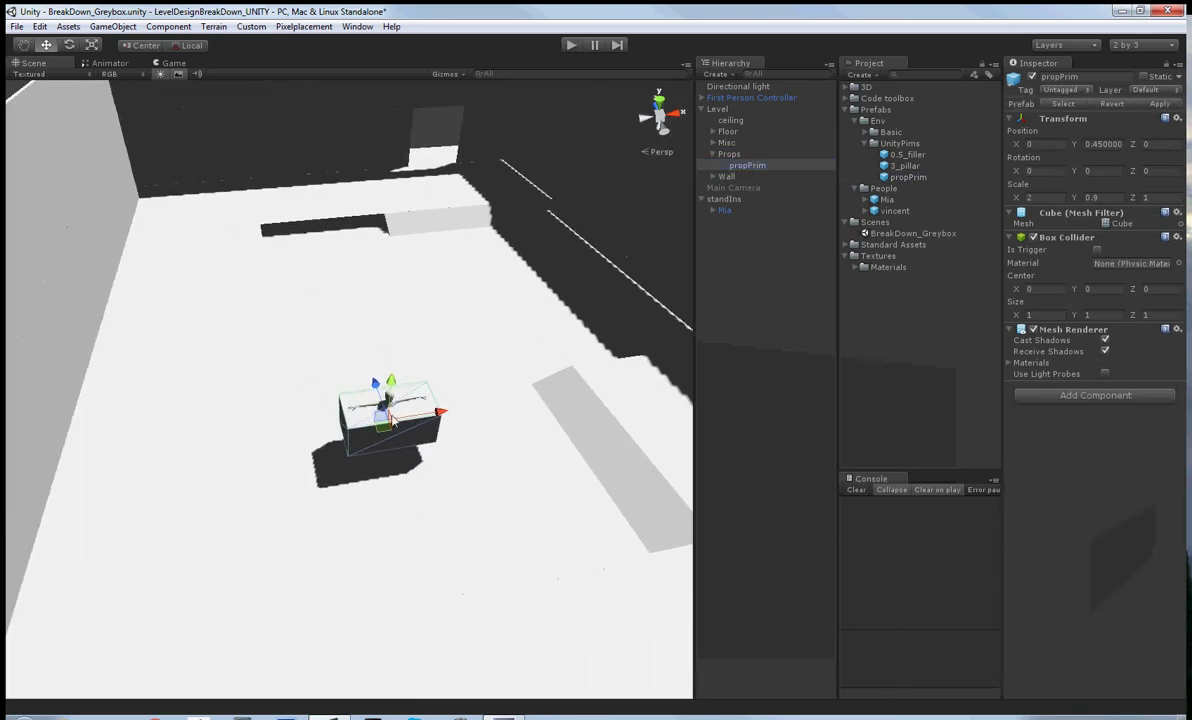
left_click_drag(393, 420, 402, 373)
key("w")
right_click_drag(464, 314, 469, 297)
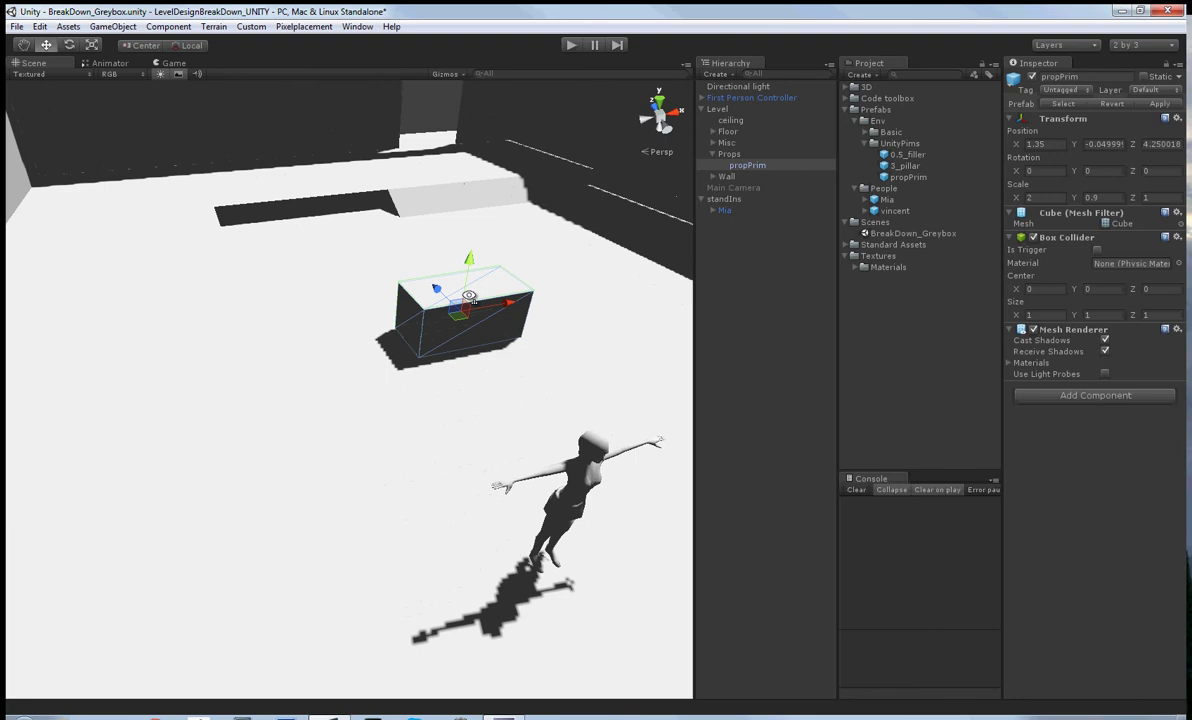
Duplicate the prop box, move the copy toward Mia, and set its X and Y scale to 1
key("ctrl+d")
left_click_drag(469, 296, 466, 384)
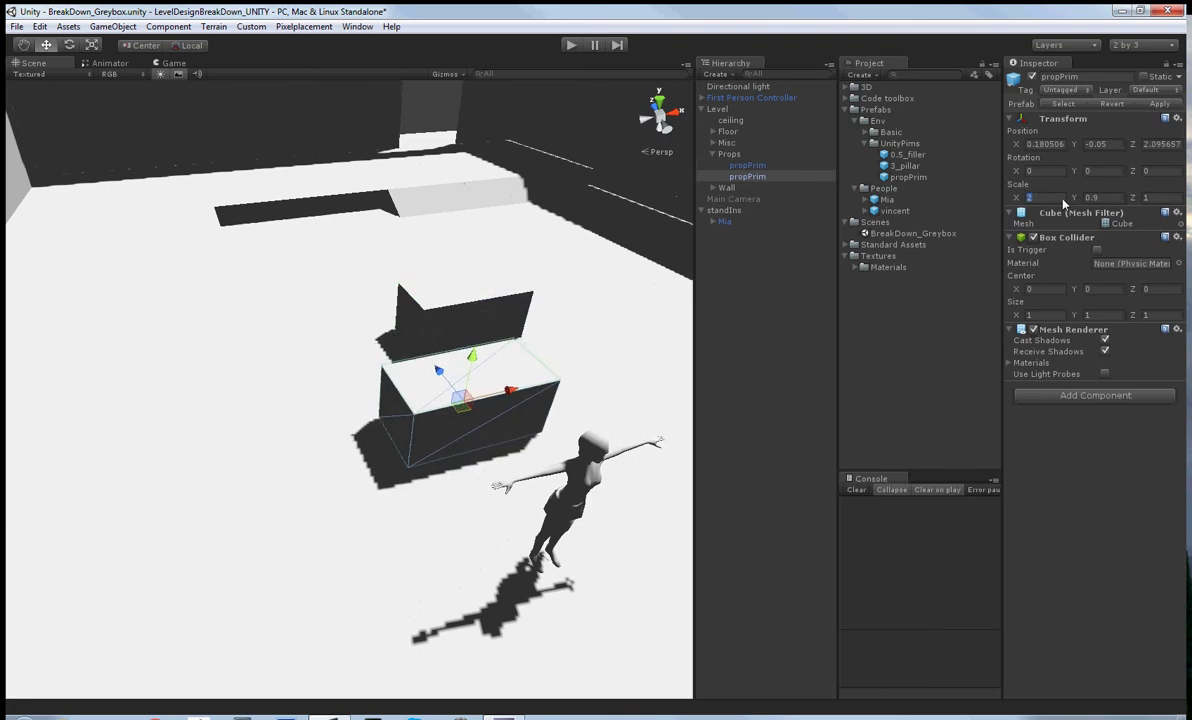
type("1")
key("Tab")
type("1")
right_click_drag(471, 408, 474, 397)
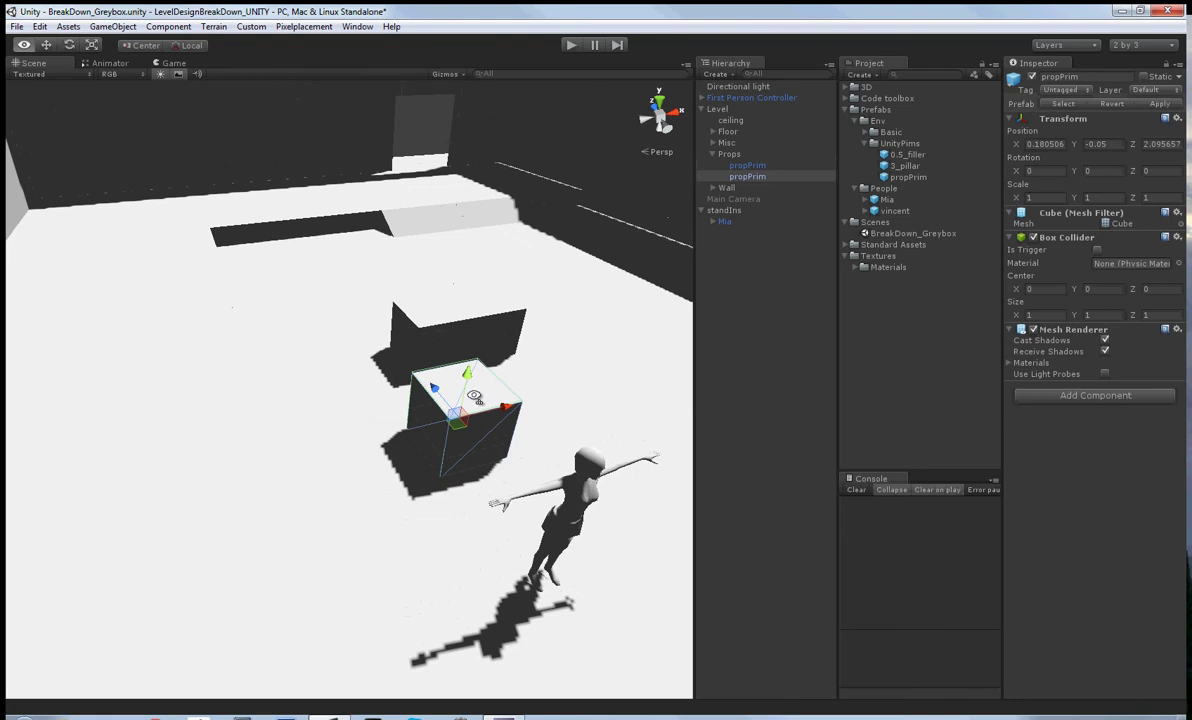
Vertex-snap the cube copy to the end of the longer prop box
key("v")
left_click_drag(506, 452, 396, 368)
scroll(390, 372, "down", 2)
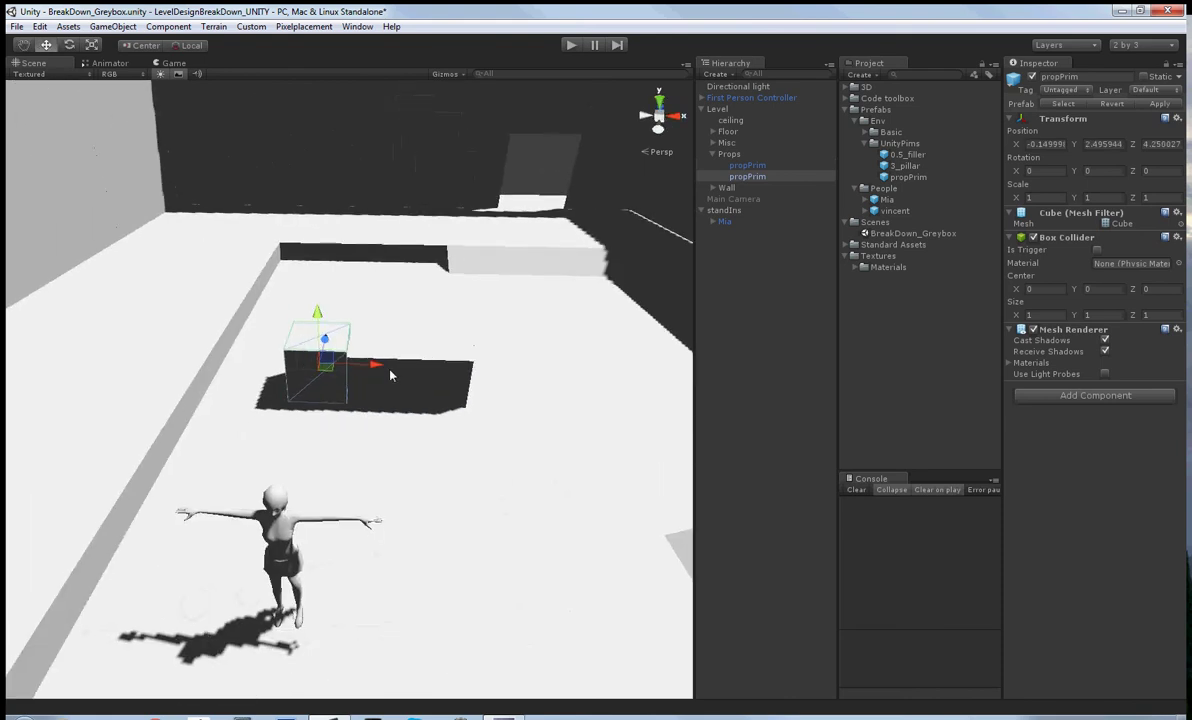
Duplicate the cube and snap the two into a vertical stack, and shift the longer box beside them to X 1.55
key("ctrl+d")
left_click_drag(318, 345, 331, 307)
scroll(309, 352, "up", 5)
key("v")
left_click_drag(278, 377, 292, 412)
scroll(340, 421, "down", 3)
left_click(383, 428)
left_click_drag(443, 436, 462, 445)
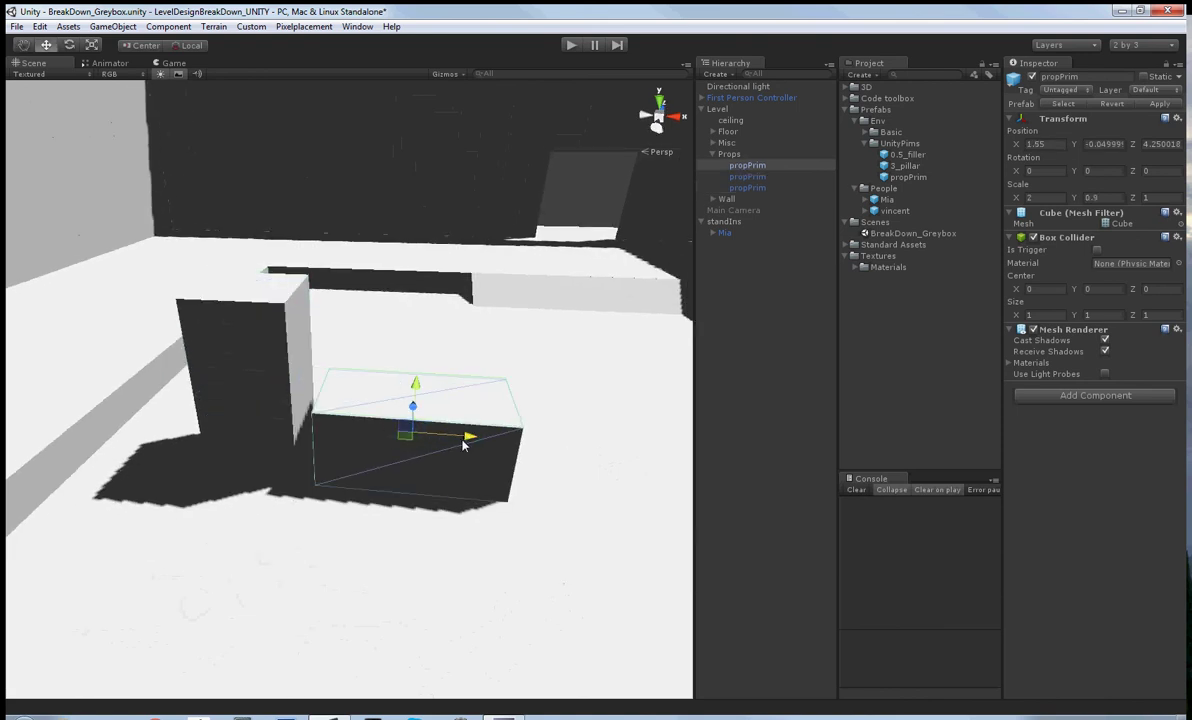
Select all three prop blocks and move them together along X, bringing the longer box to about X 0.3
right_click_drag(463, 445, 512, 459)
right_click_drag(342, 331, 415, 405)
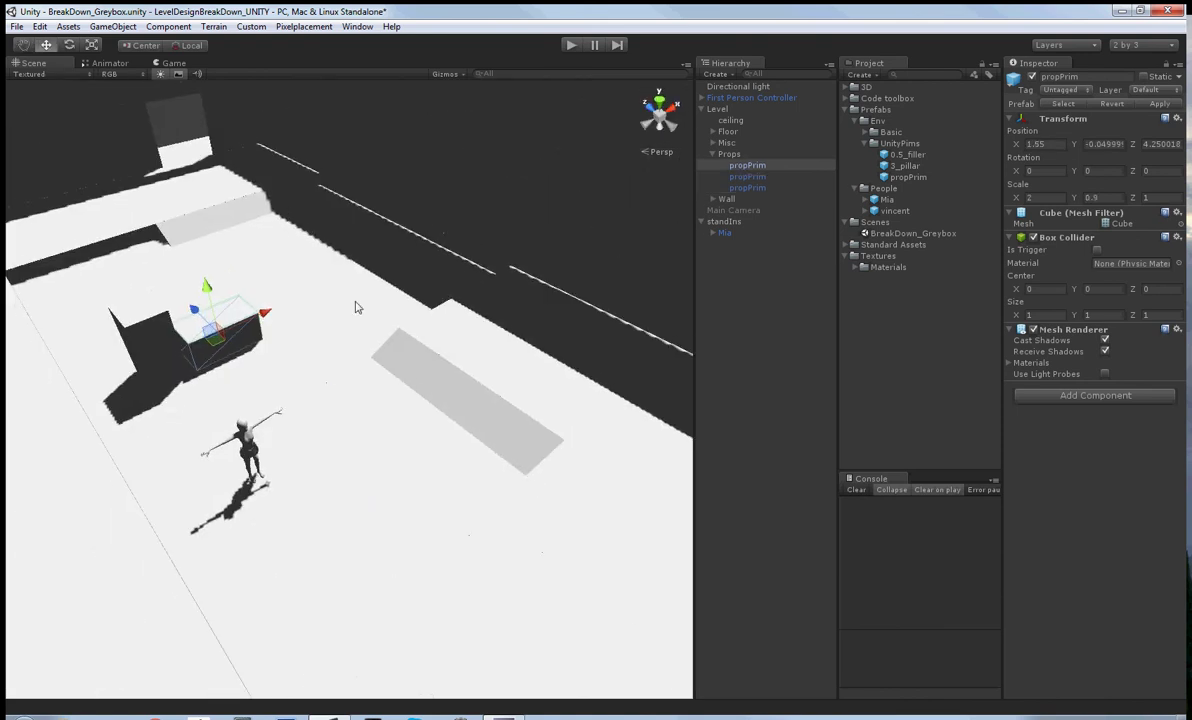
right_click_drag(265, 266, 268, 325)
key("w")
left_click(323, 292, "shift")
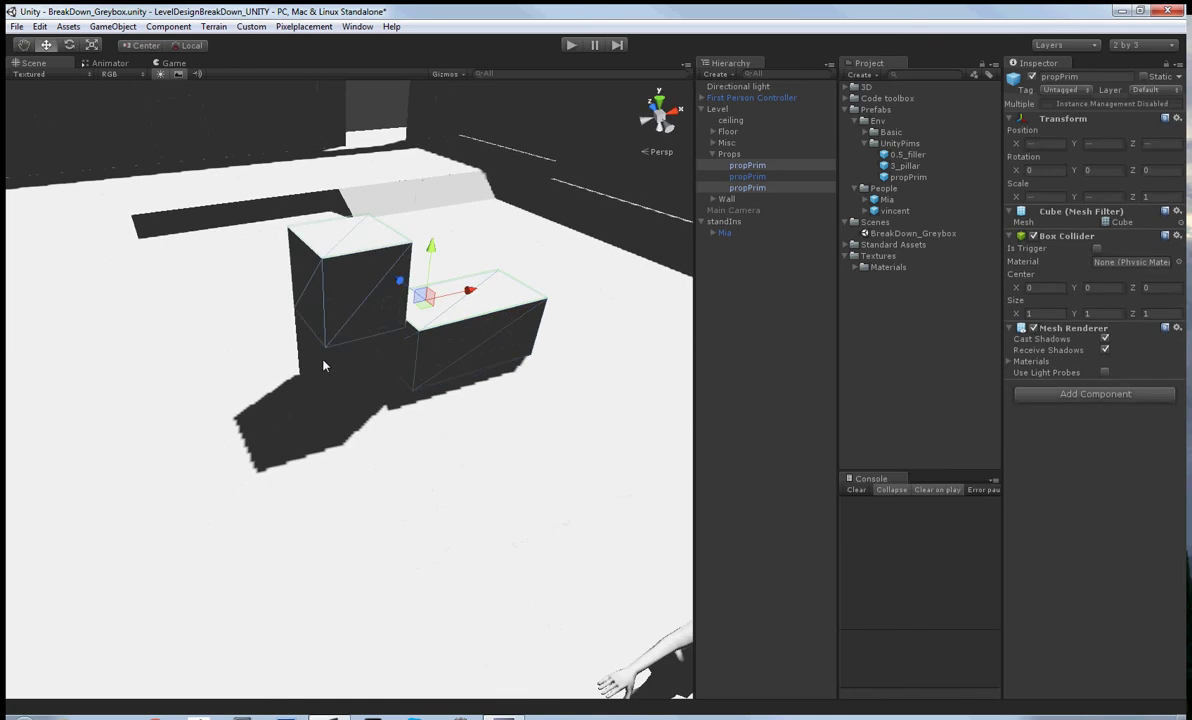
left_click_drag(466, 293, 387, 330)
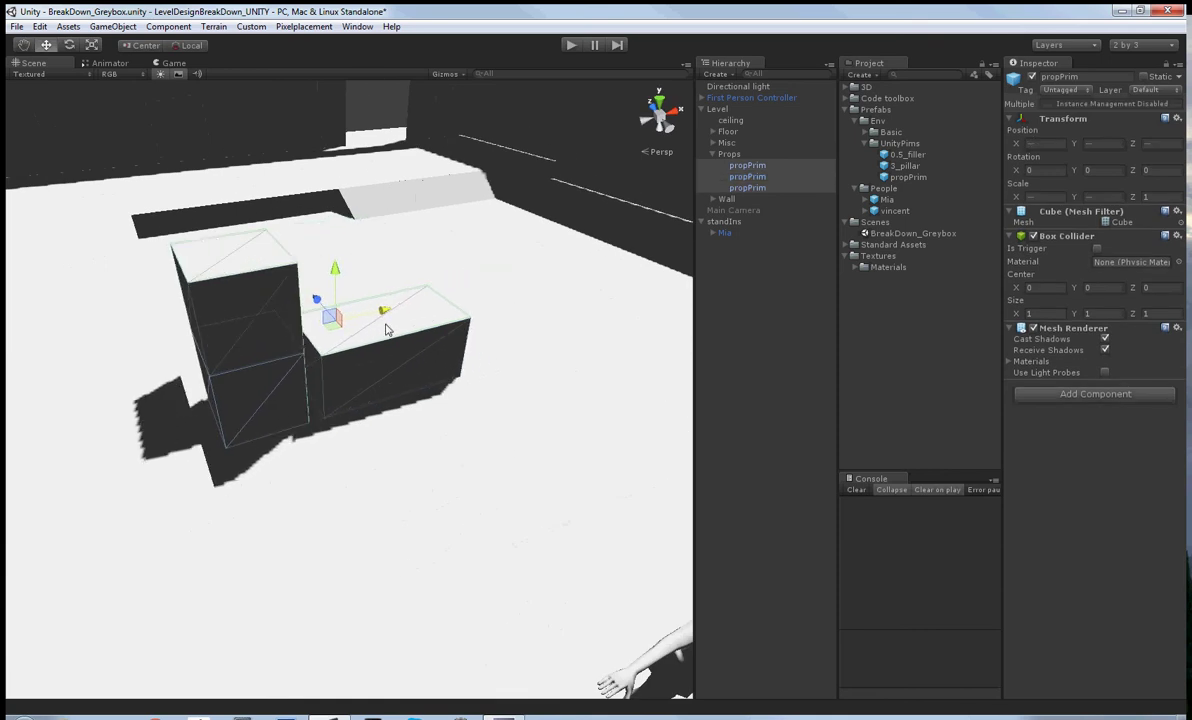
Duplicate the two stacked cubes and move the copies along Z beside the originals, to about X -1.4, Z 5.3
right_click_drag(388, 330, 353, 231)
left_click(353, 231)
key("s")
right_click_drag(410, 367, 381, 434)
key("w")
left_click(381, 434)
left_click(376, 541, "shift")
left_click_drag(515, 470, 350, 495, "alt")
key("ctrl+d")
left_click_drag(276, 469, 394, 470)
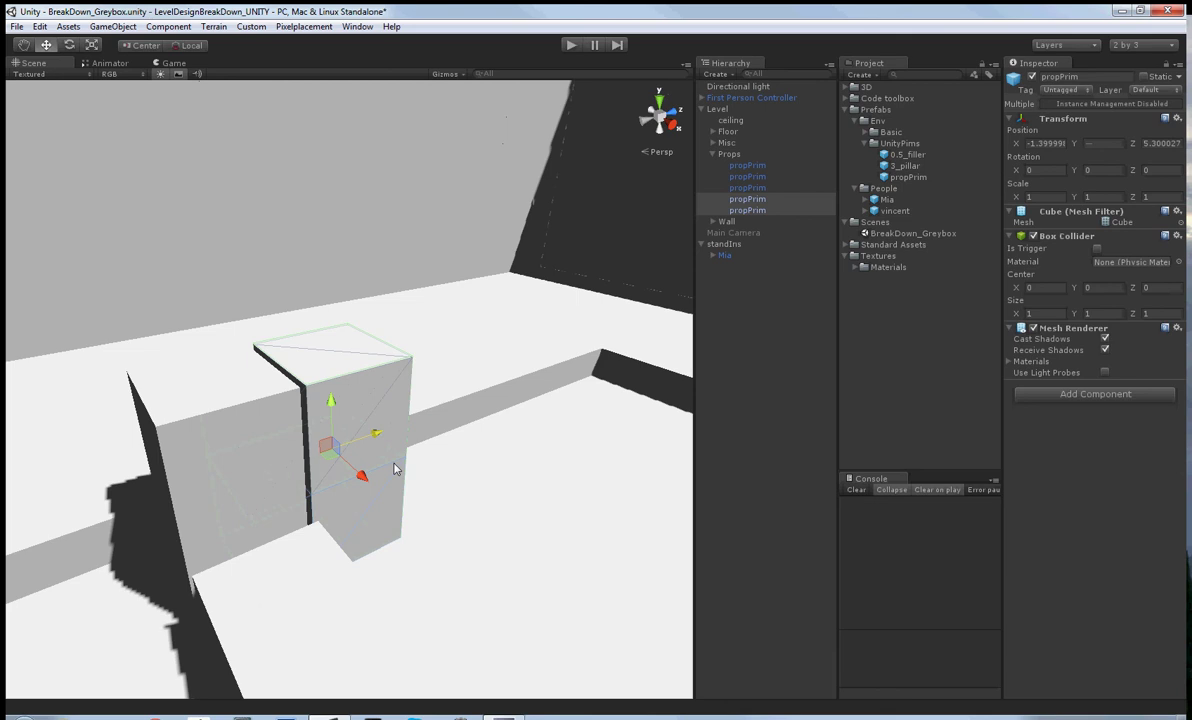
Rotate the longer box about its vertical axis, setting its Y rotation to 90
mouse_move(396, 468)
right_mouse_down()
mouse_move(370, 325)
mouse_move(378, 412)
mouse_move(404, 470)
right_mouse_up()
left_click(388, 287)
key("s")
key("s")
key("a")
key("w")
key("e")
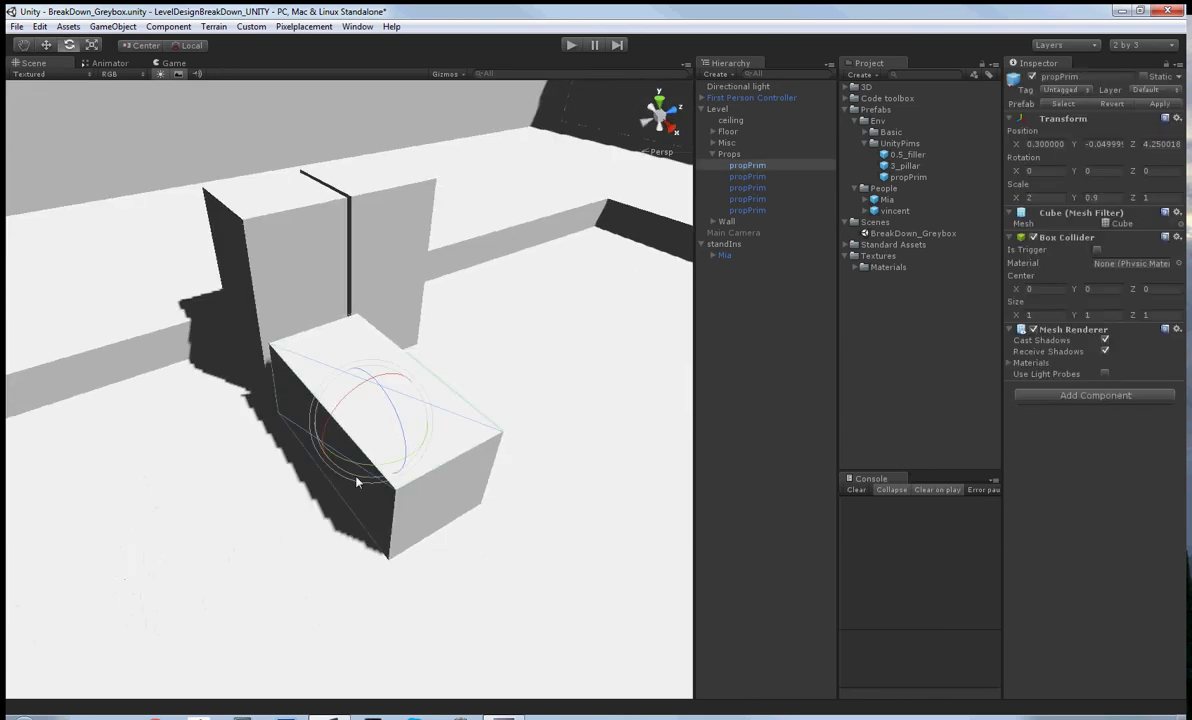
left_click_drag(331, 442, 484, 534)
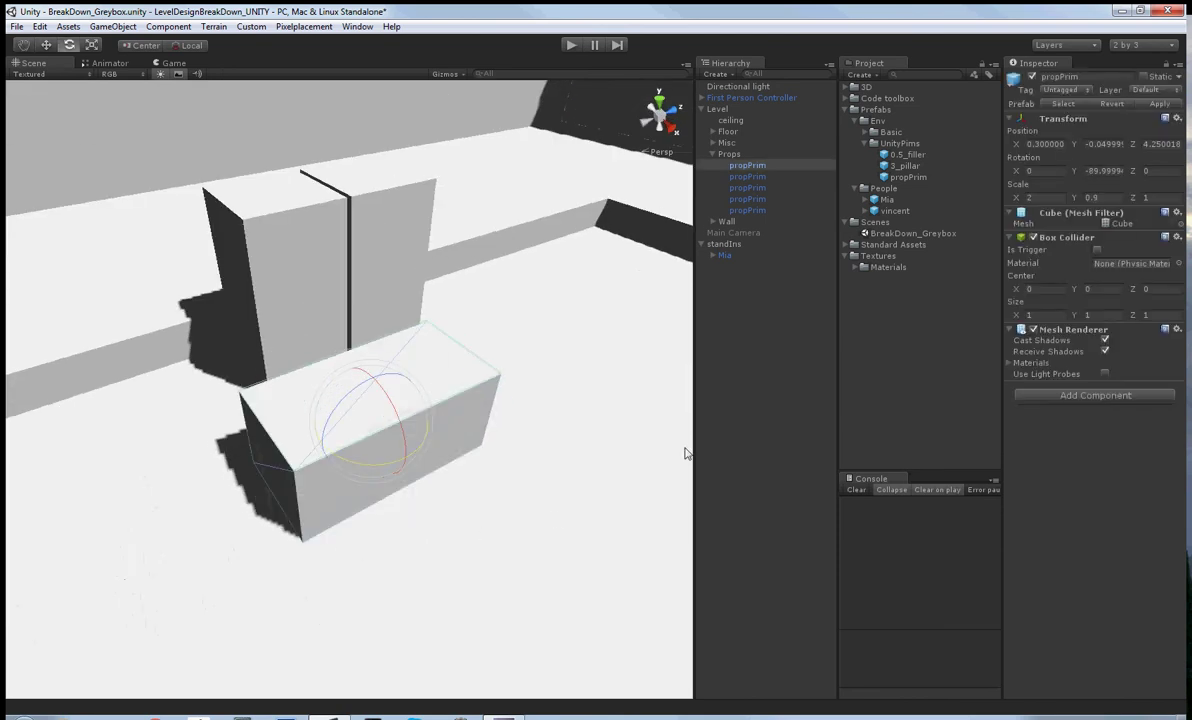
type("90")
key("Return")
Vertex-snap the rotated long box in front of the cube stacks, at about X -0.15, Z 4.75
key("w")
right_click_drag(388, 422, 399, 447)
key("v")
left_click_drag(288, 512, 293, 474)
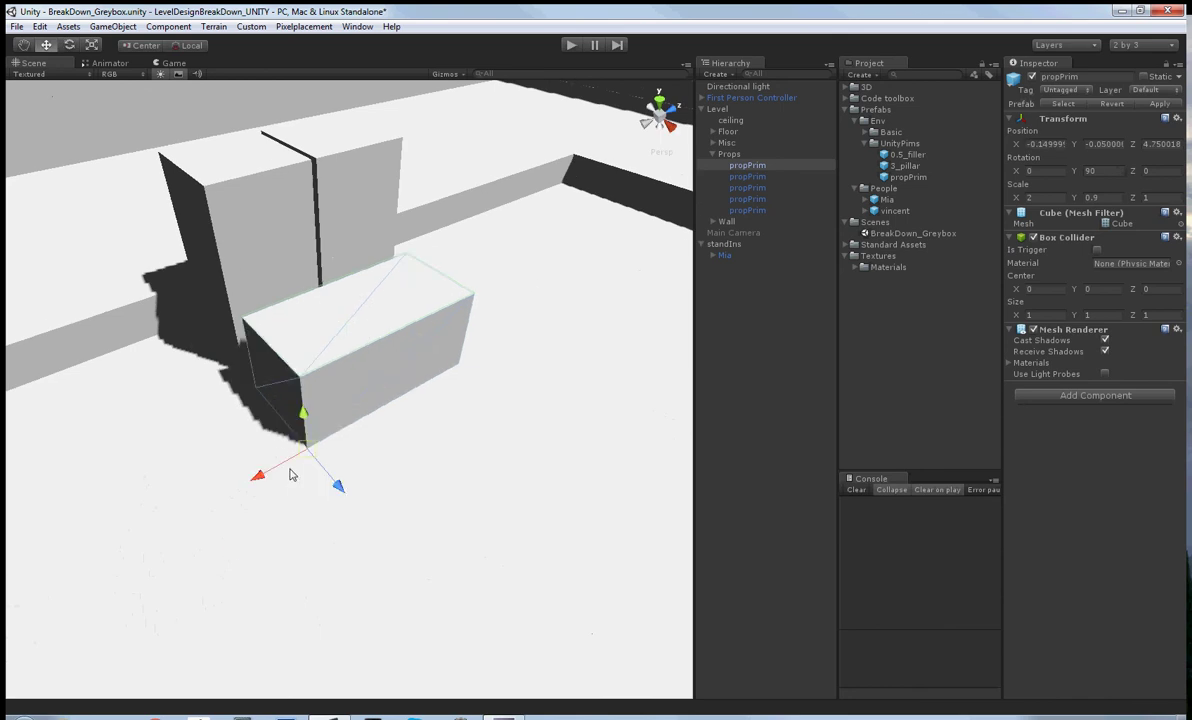
right_click_drag(302, 473, 290, 237)
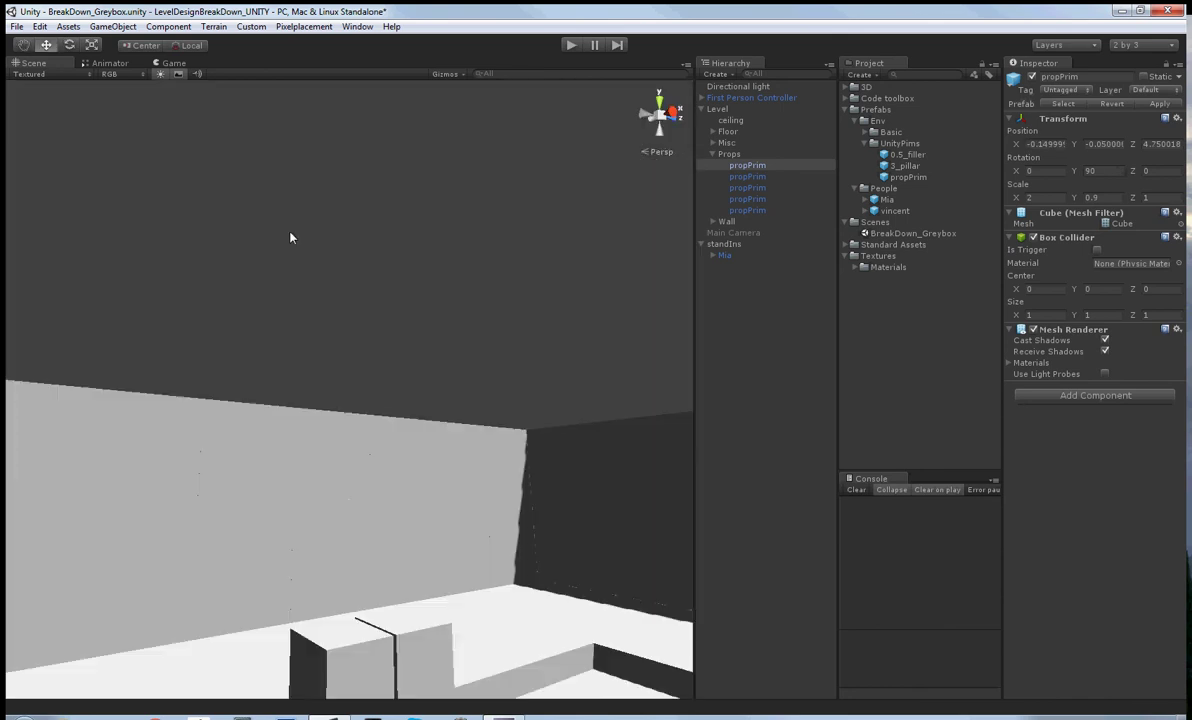
left_click(361, 322)
right_click_drag(361, 322, 498, 497)
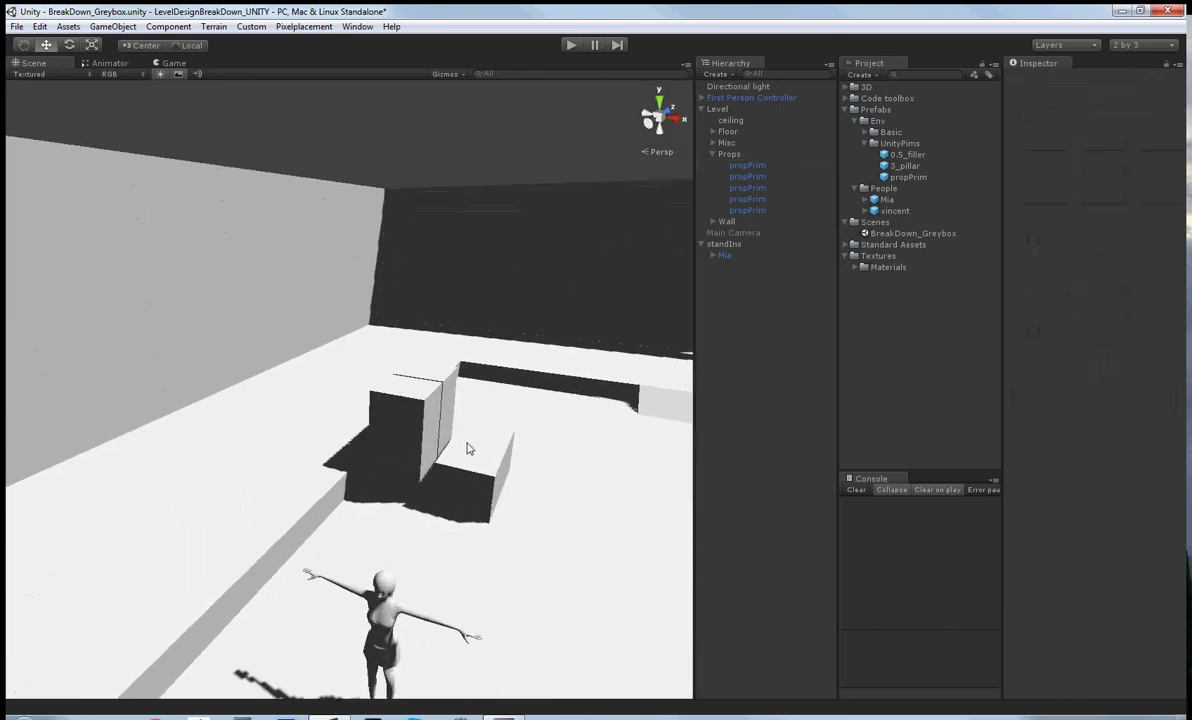
Duplicate the long box and vertex-snap the copy directly on top of it, at Y 0.85
left_click(464, 452)
right_click_drag(464, 452, 417, 474)
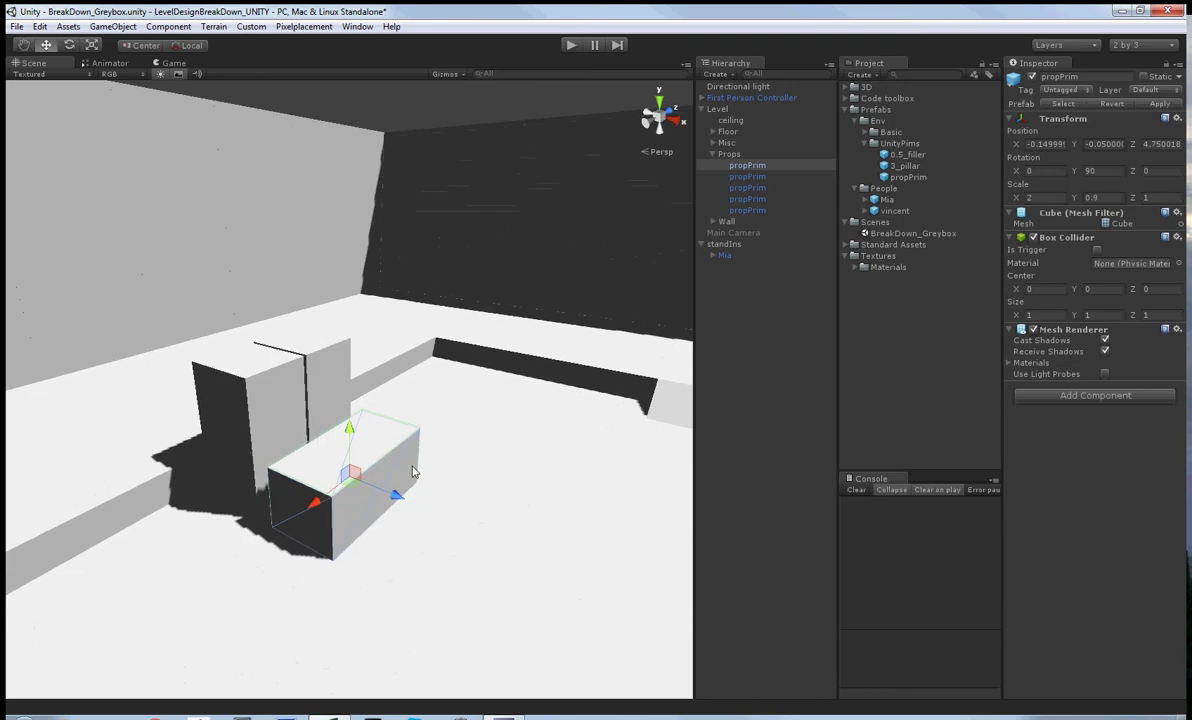
key("ctrl+d")
left_click_drag(348, 442, 353, 391)
key("v")
left_click_drag(333, 499, 337, 491)
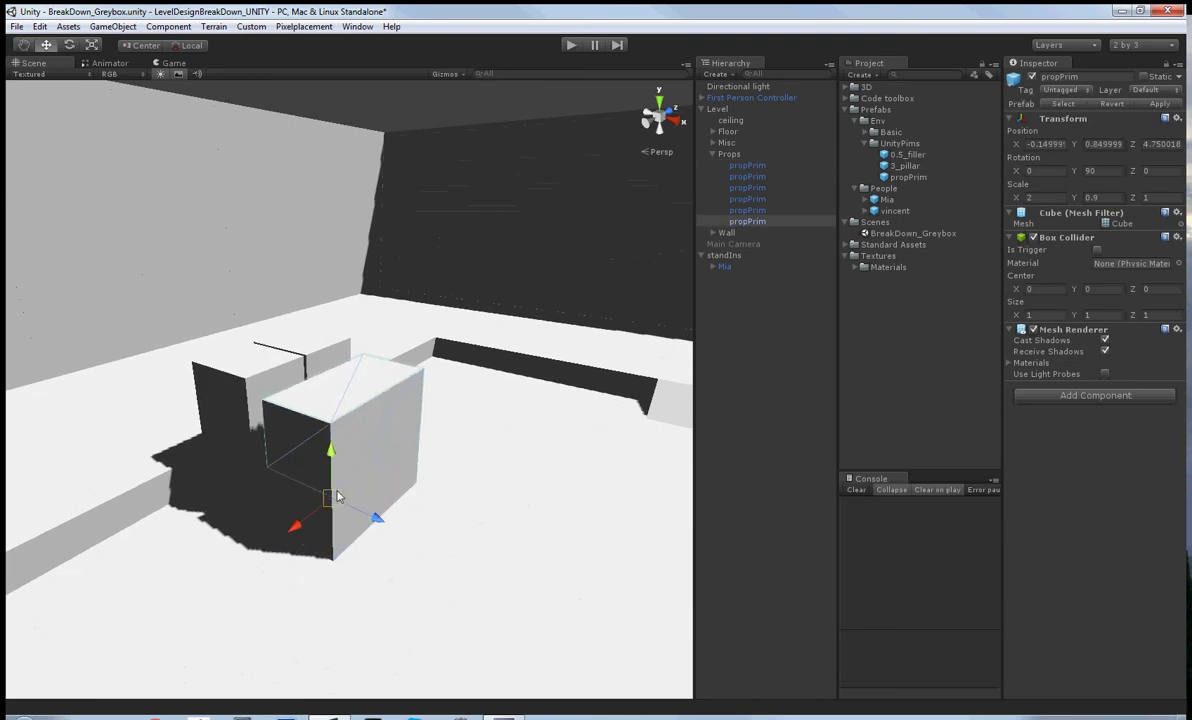
left_click(337, 497, "shift")
right_click_drag(392, 537, 376, 468)
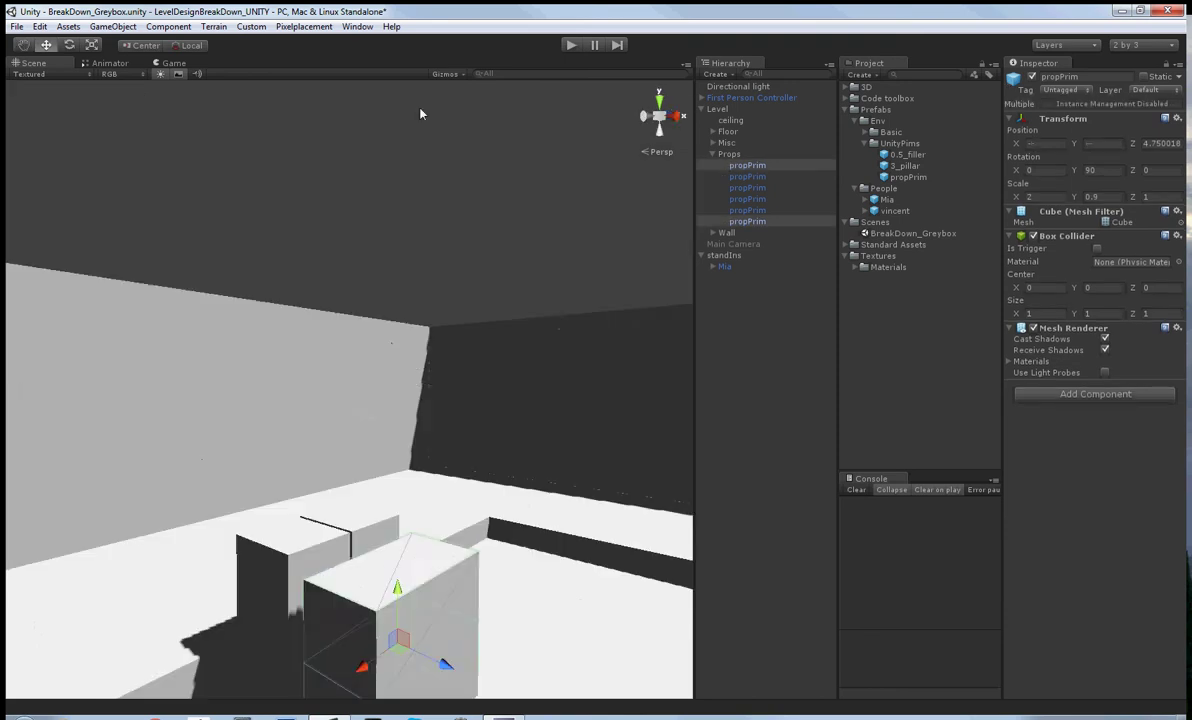
left_click(420, 114)
right_click_drag(426, 562, 422, 625)
Duplicate the lower long box, move the copy along X to about 1.21, and set its Y rotation to 0
left_click(376, 490)
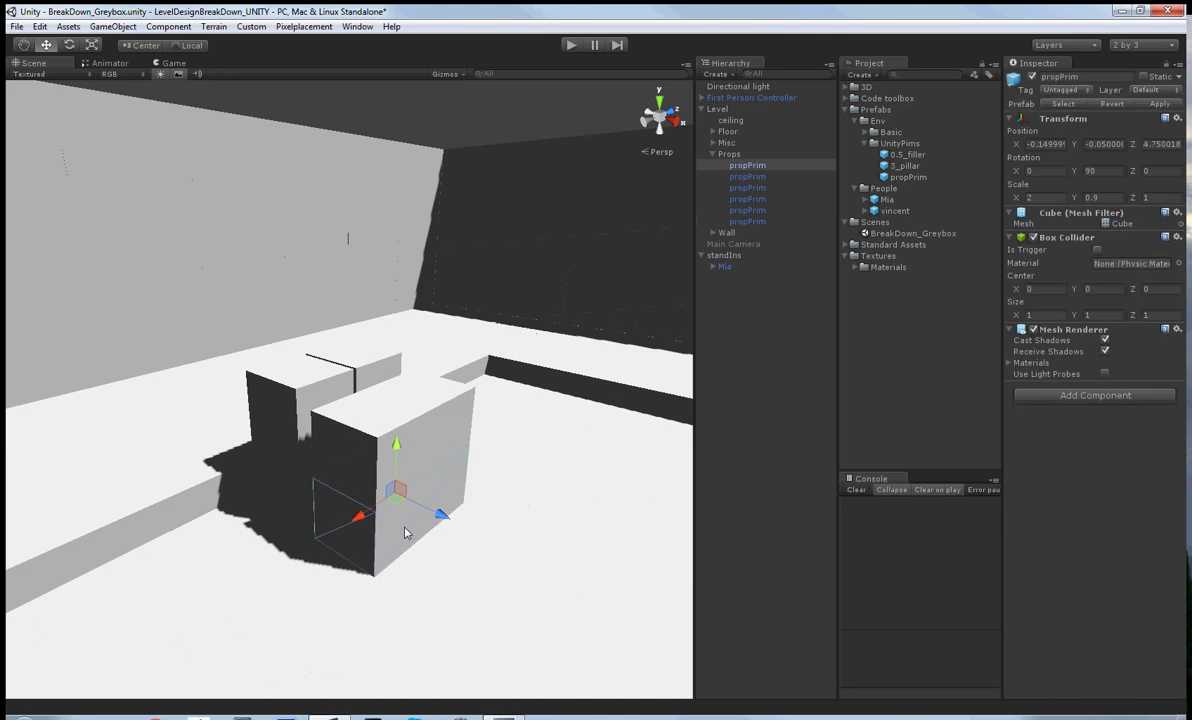
key("ctrl+d")
left_click_drag(447, 551, 484, 594)
key("r")
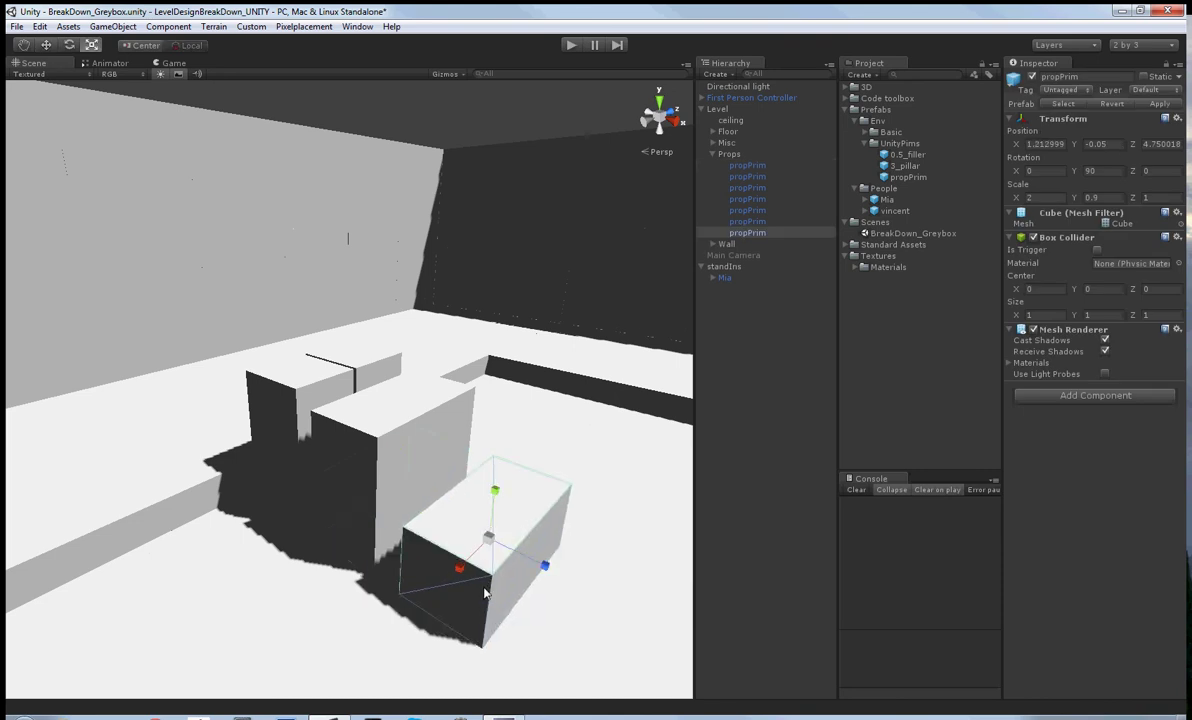
type("e")
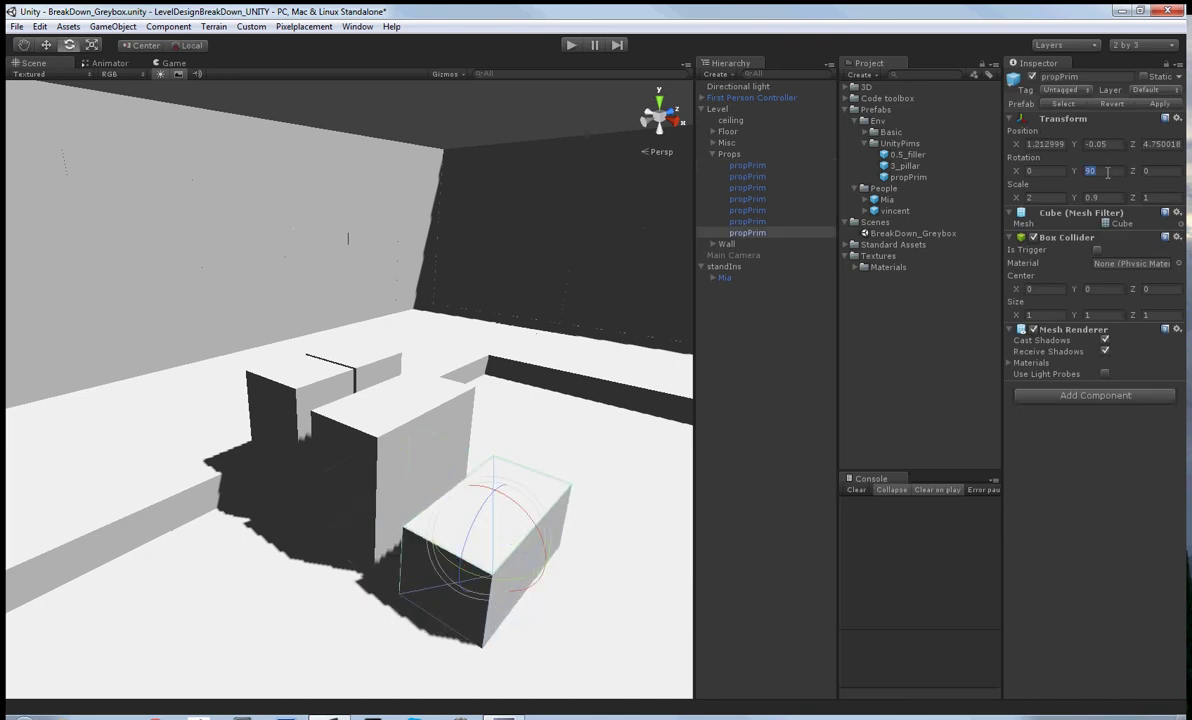
type("0")
right_click_drag(457, 380, 474, 432)
key("w")
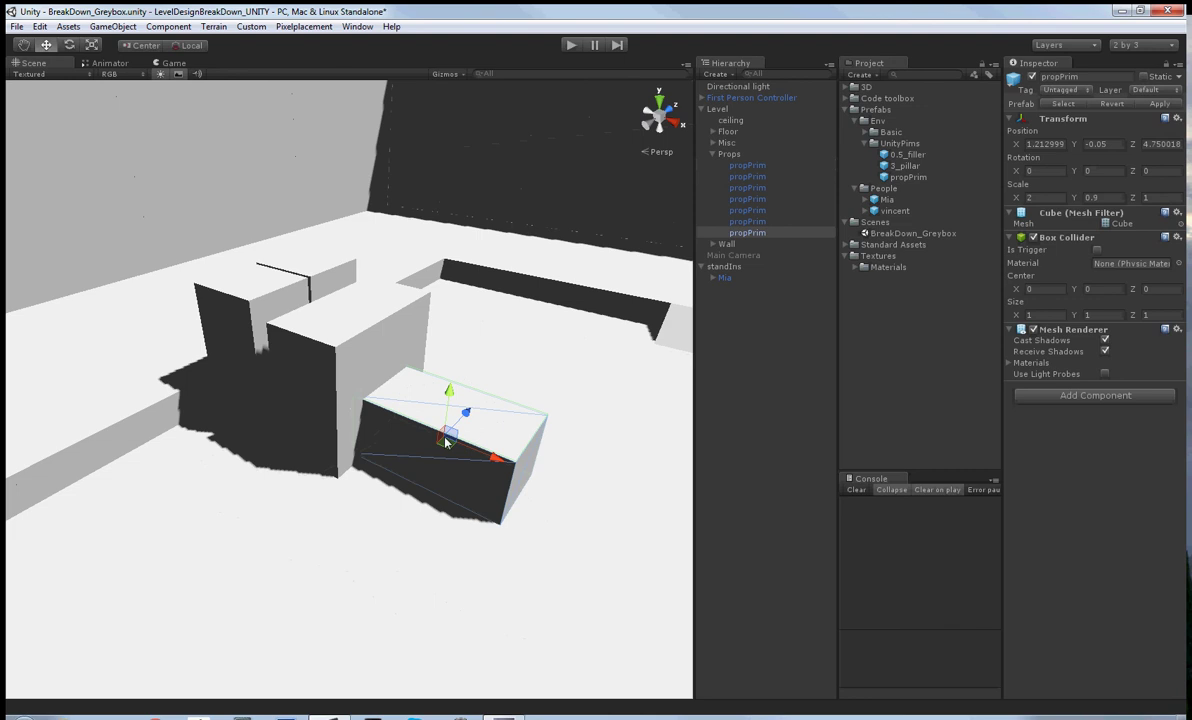
Vertex-snap the low box to the corner of the stacked long boxes and shift it to about X 1.4, Z 4.25
left_click_drag(446, 442, 470, 462)
key("v")
left_click_drag(380, 478, 346, 484)
right_click_drag(350, 492, 380, 497)
key("w")
left_click_drag(450, 497, 452, 499)
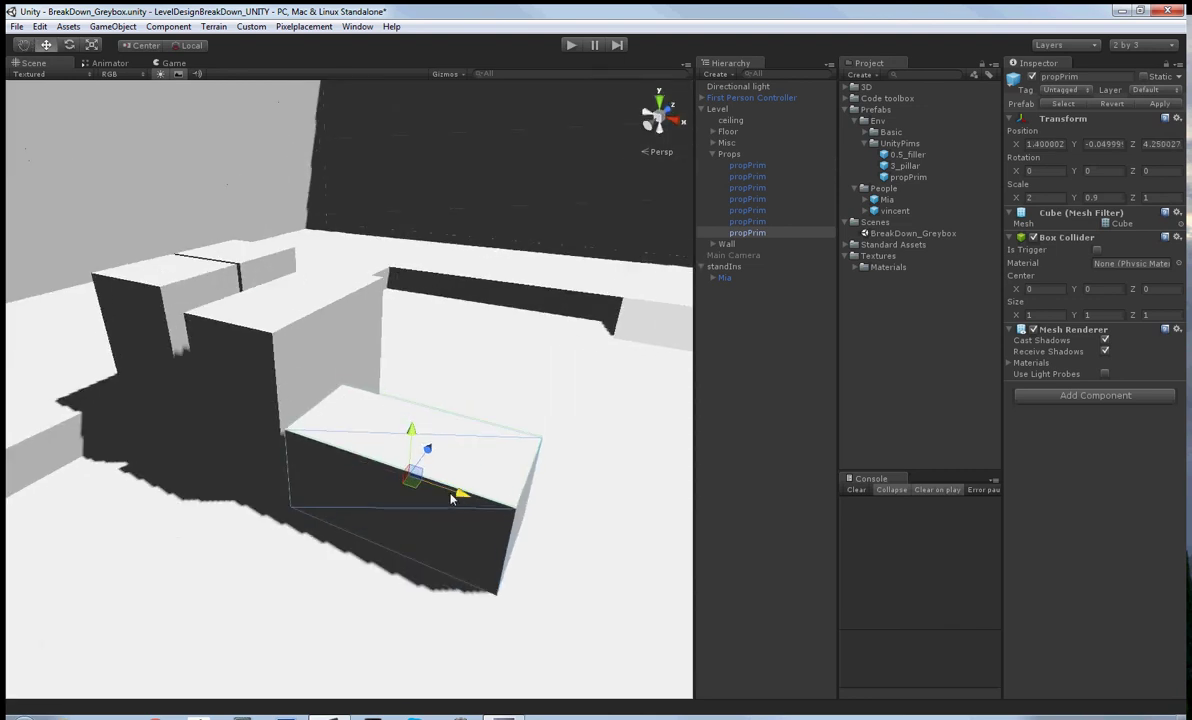
Select the two stacked long boxes along with the low box and move them slightly toward the cube stacks
right_click_drag(404, 463, 340, 360)
left_click(290, 420, "shift")
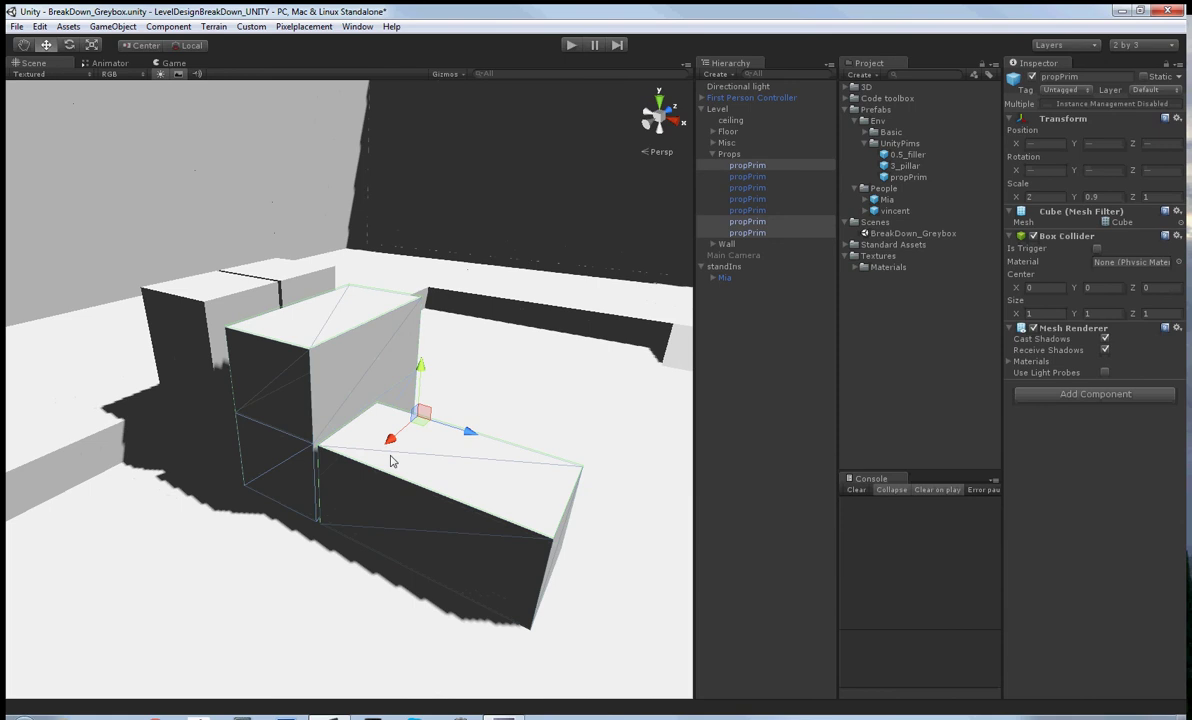
left_click_drag(464, 434, 445, 434)
Add the four cubes to the selection and move all seven prop blocks along X away from the side ledge
mouse_move(445, 434)
right_mouse_down()
mouse_move(408, 437)
mouse_move(437, 423)
right_mouse_up()
scroll(437, 423, "down", 3)
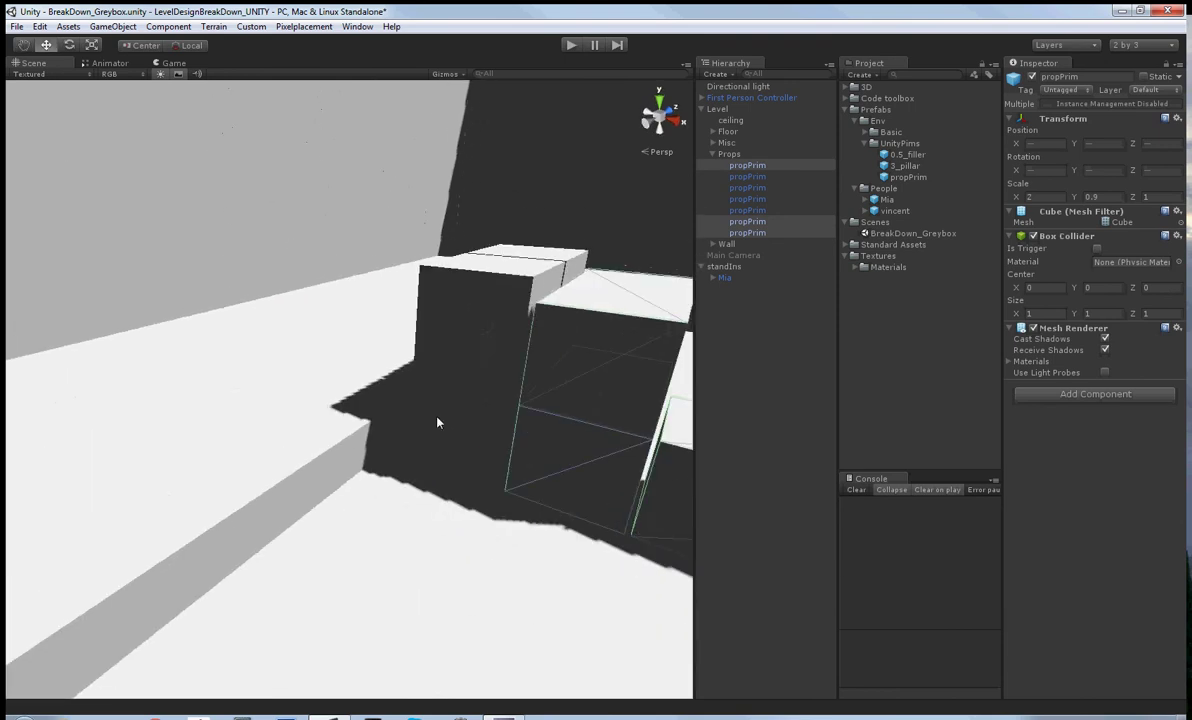
left_click(460, 377, "shift")
left_click(476, 425, "shift")
left_click_drag(624, 425, 234, 424, "alt")
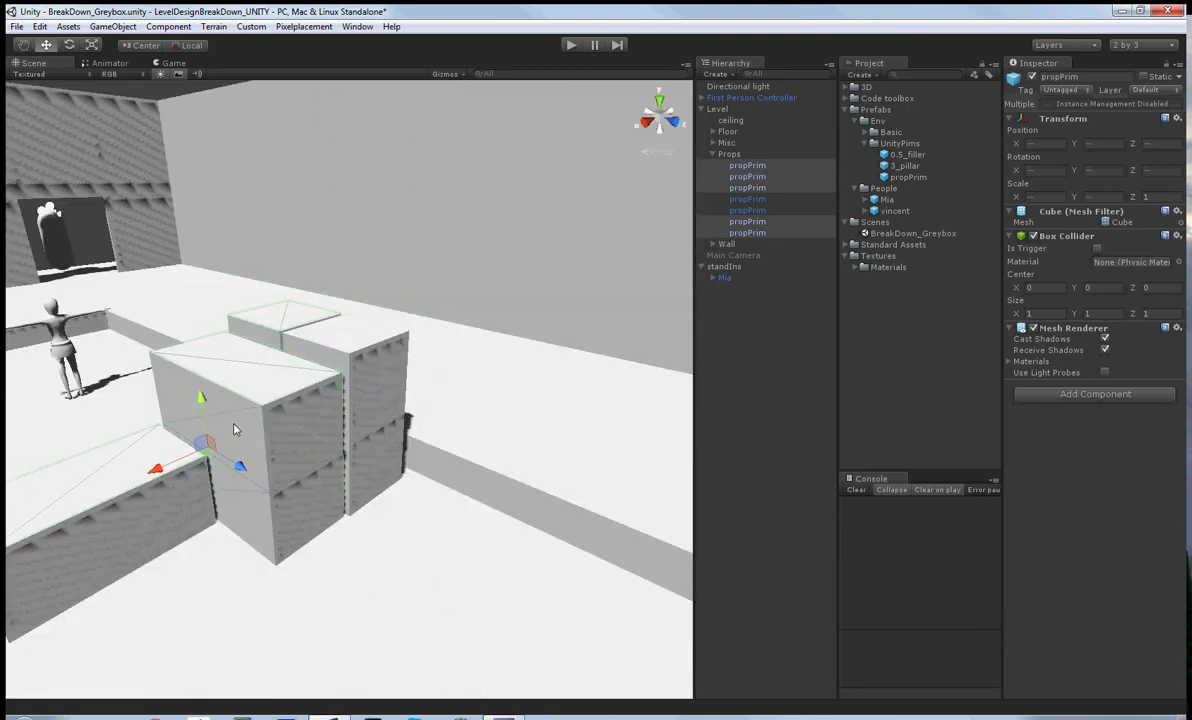
left_click(397, 418, "shift")
key("f")
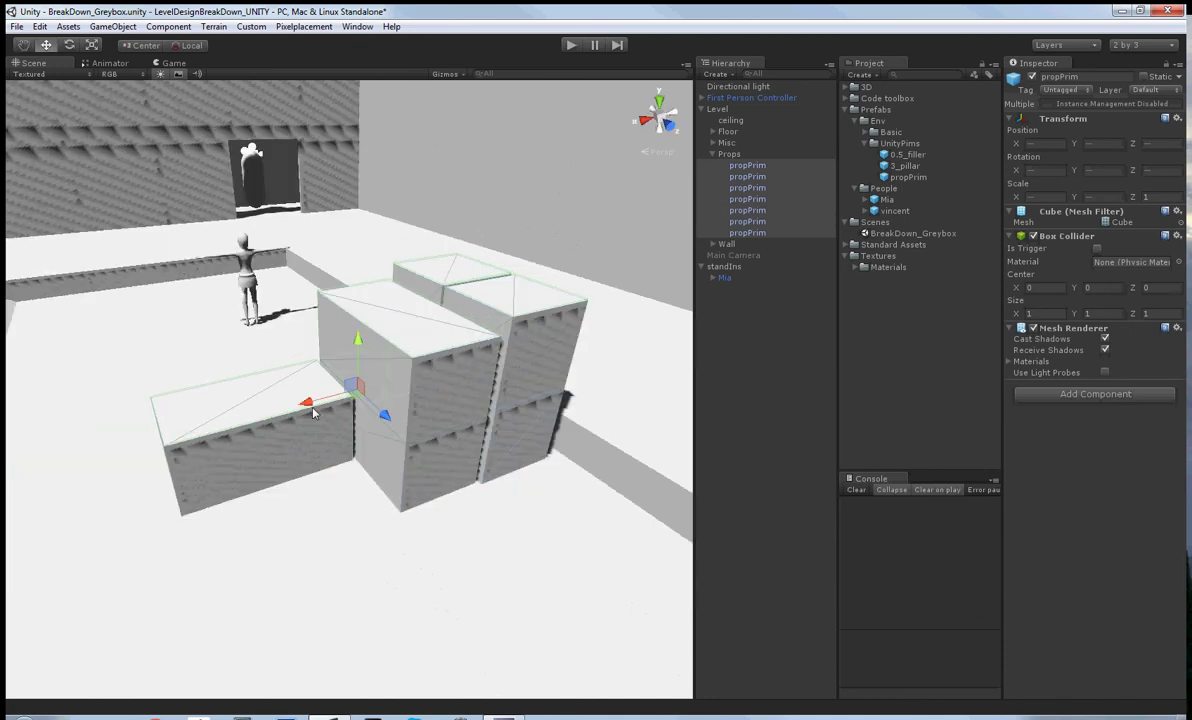
left_click_drag(312, 409, 236, 428)
Deselect the blocks, check the arrangement from several sides of the room, save the scene, and expand the Materials folder
key("s")
right_click_drag(434, 413, 399, 451)
key("w")
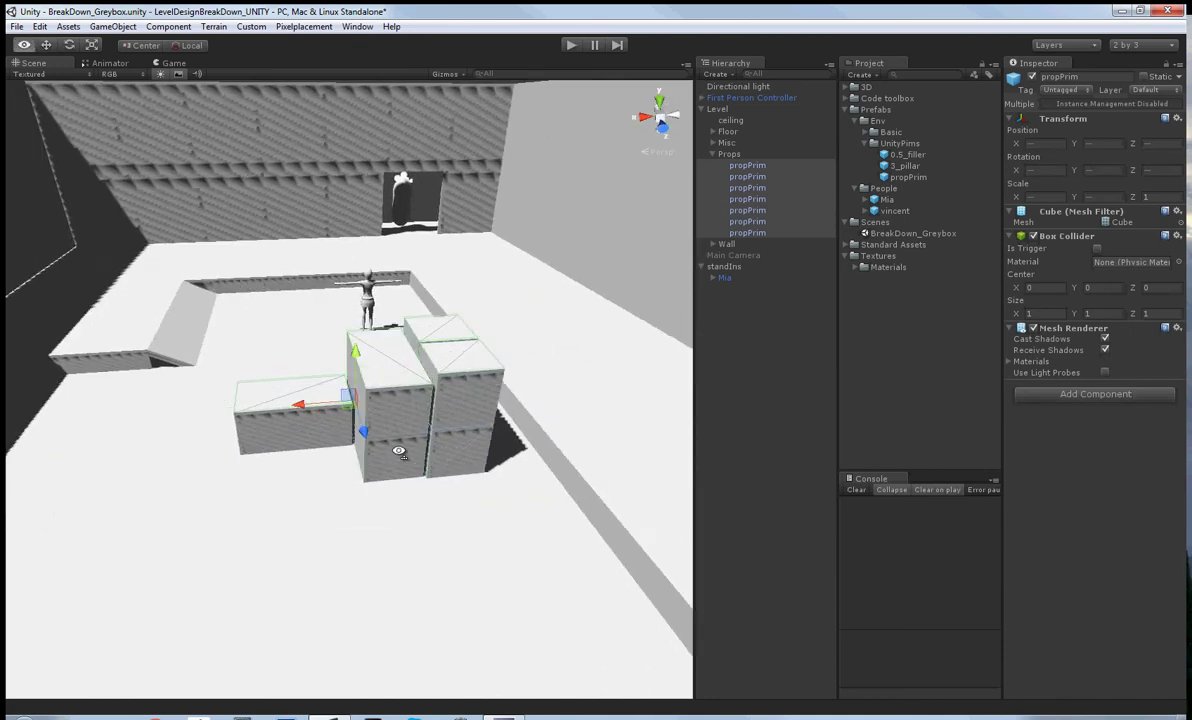
left_click_drag(398, 452, 407, 357, "alt")
right_click_drag(474, 440, 405, 214)
left_click(405, 214)
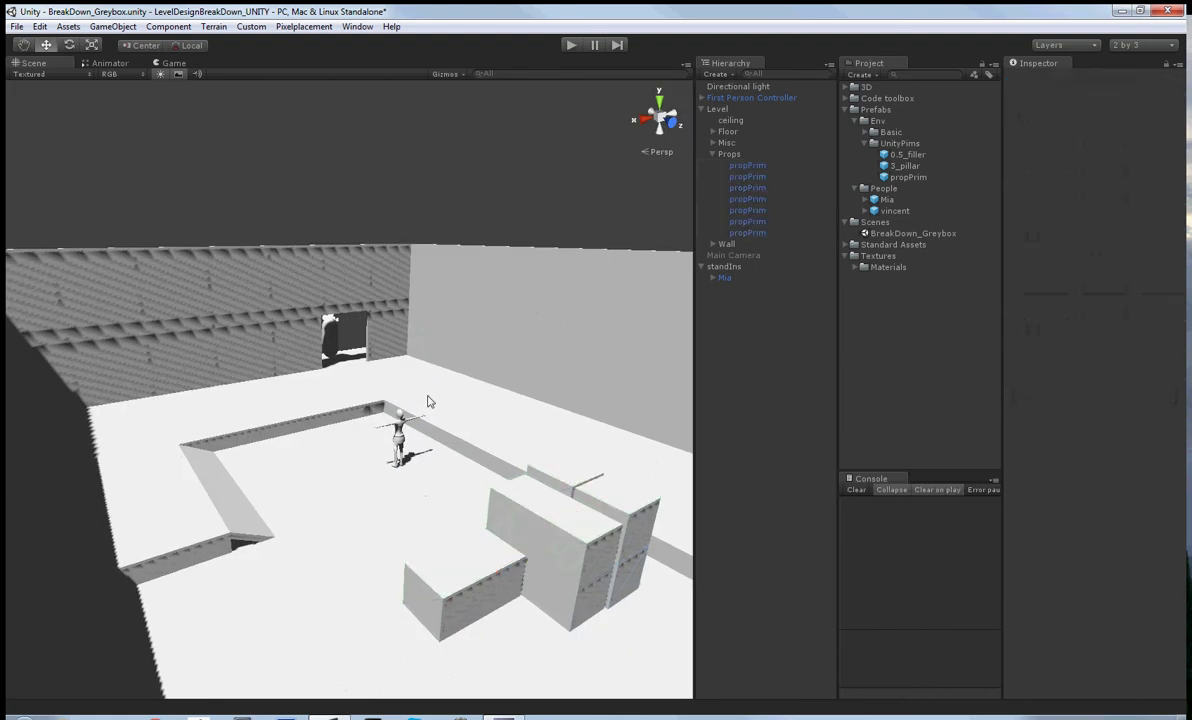
right_click_drag(428, 401, 545, 500)
left_click_drag(359, 460, 848, 472, "alt")
right_click_drag(848, 479, 830, 466)
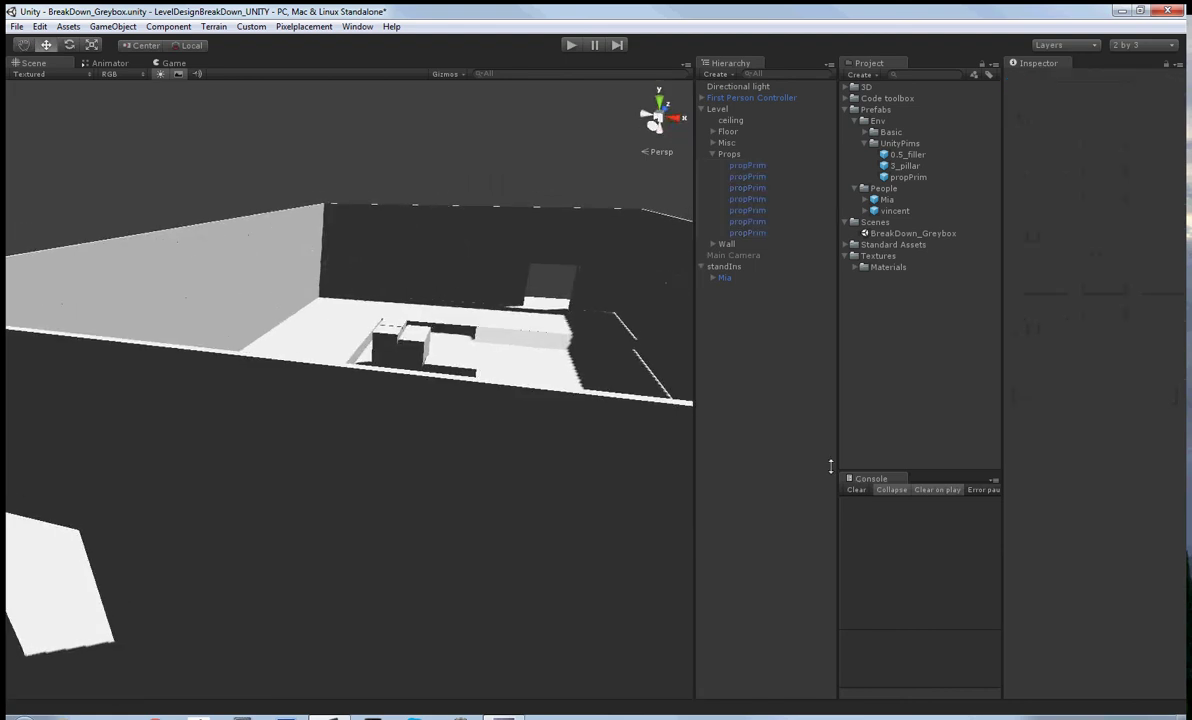
key("w")
right_click_drag(495, 173, 460, 152)
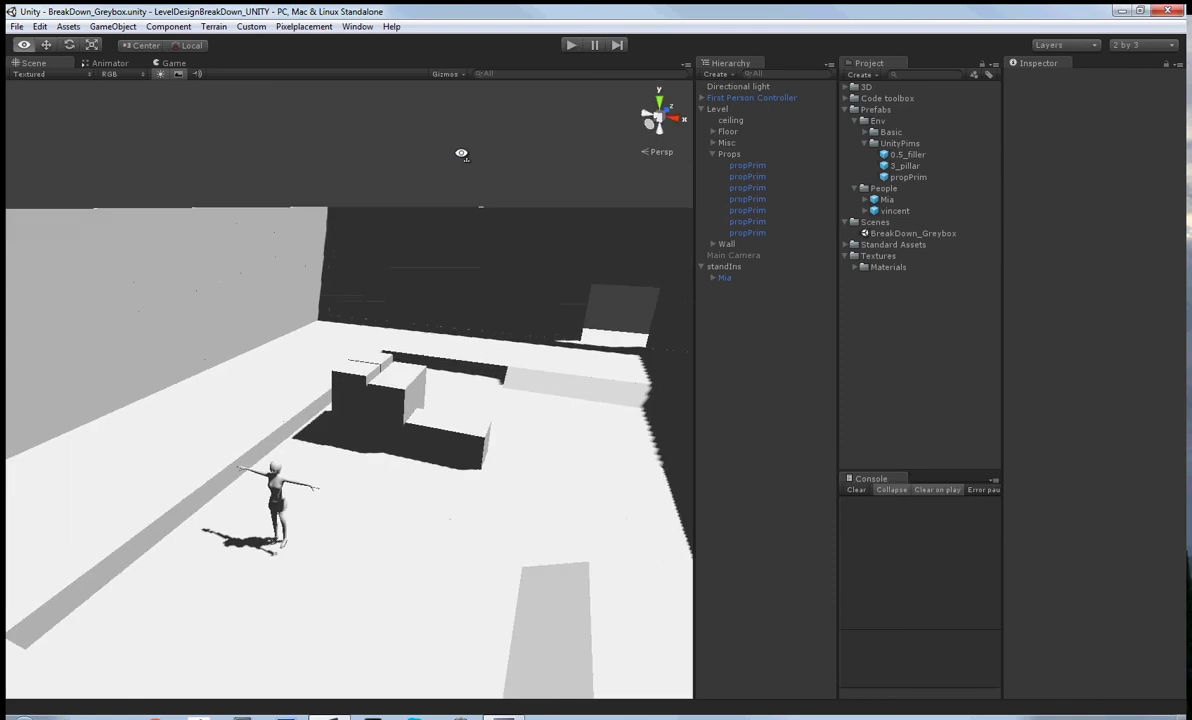
key("ctrl+s")
left_click(855, 268)
Duplicate the low box and move the copy across the floor beside the stacks, to about X 0.15, Z 6.95
right_click_drag(620, 365, 379, 400)
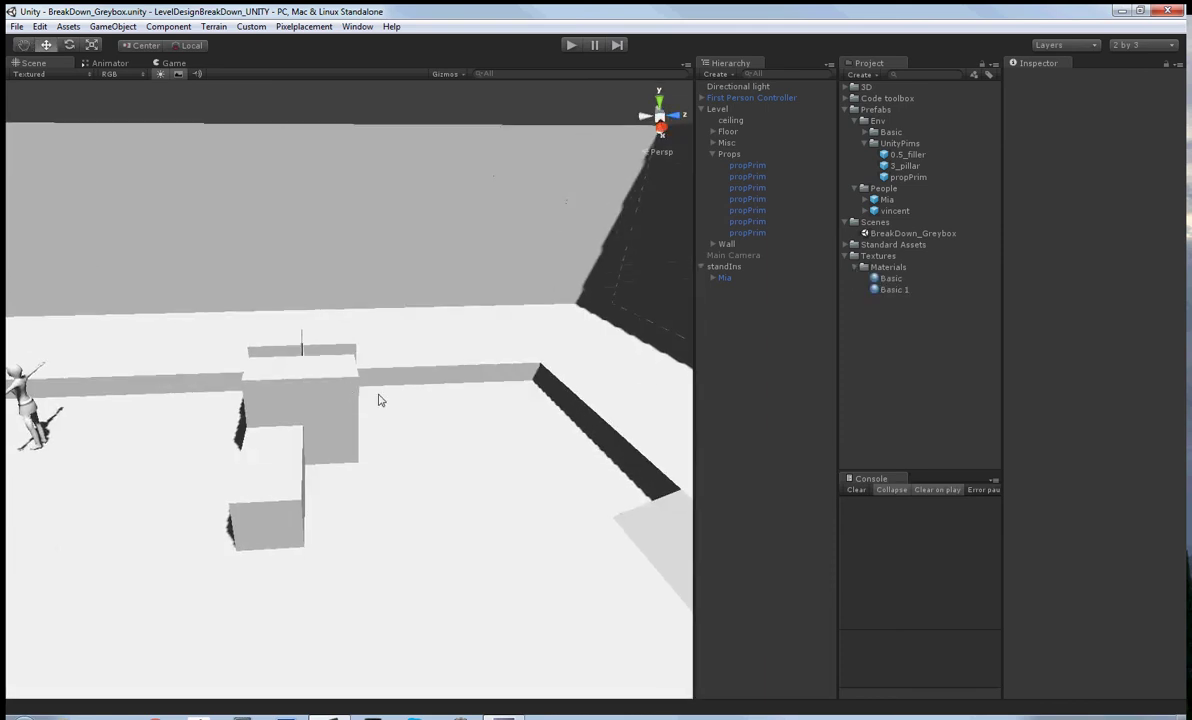
left_click(268, 488)
key("ctrl+d")
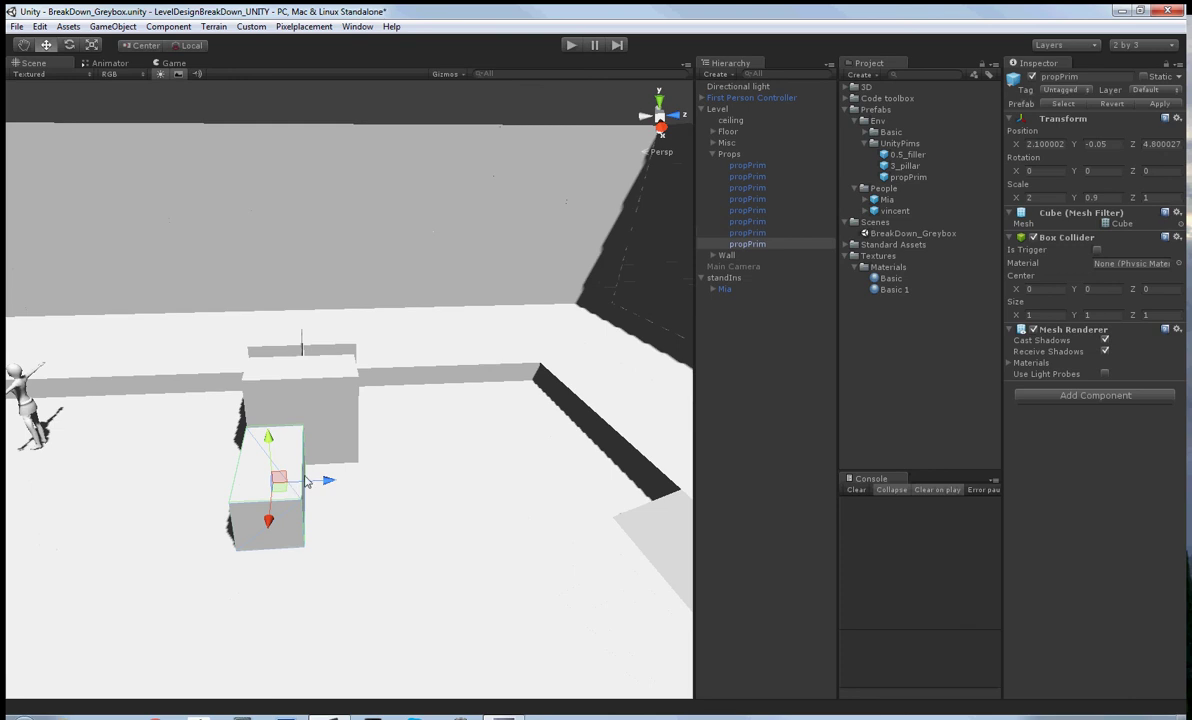
left_click_drag(268, 488, 530, 400)
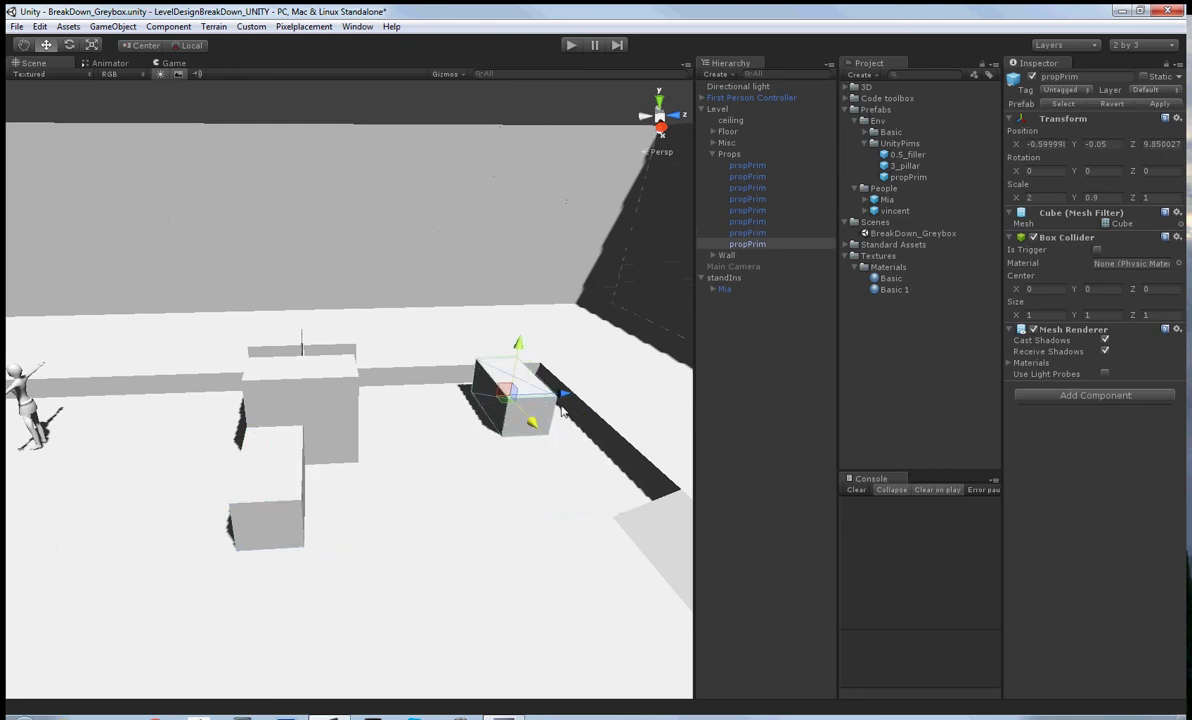
key("d")
right_click_drag(530, 400, 396, 442)
key("w")
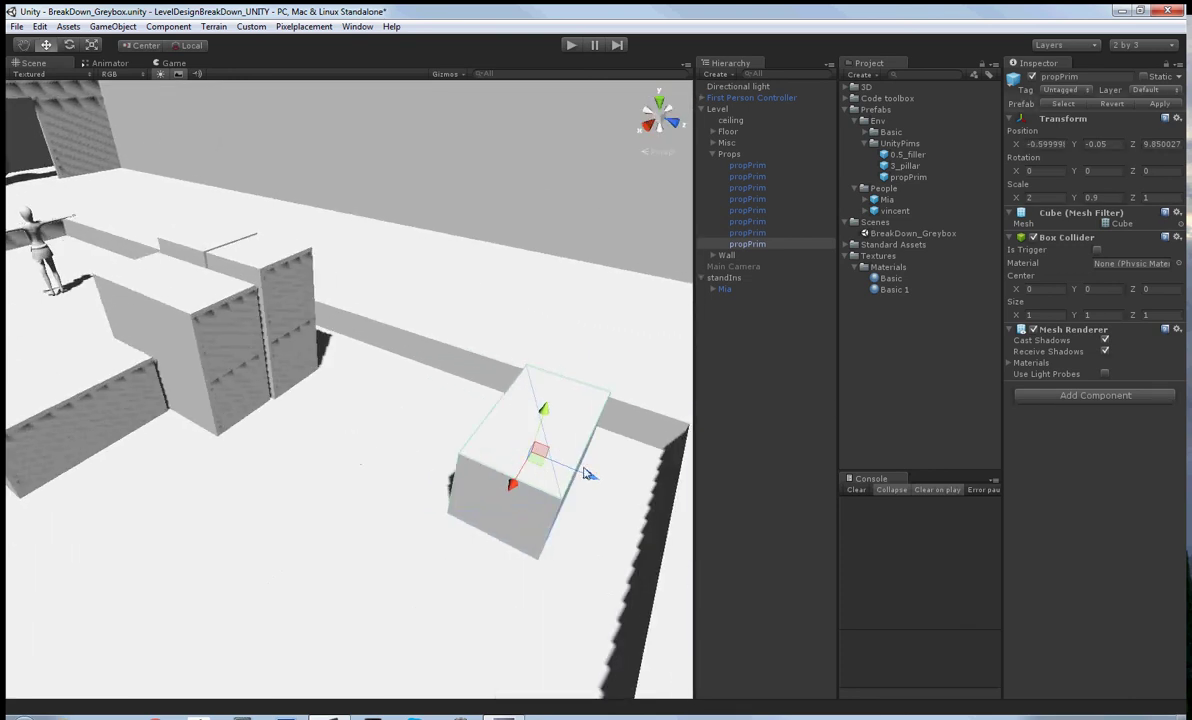
left_click_drag(548, 445, 314, 467)
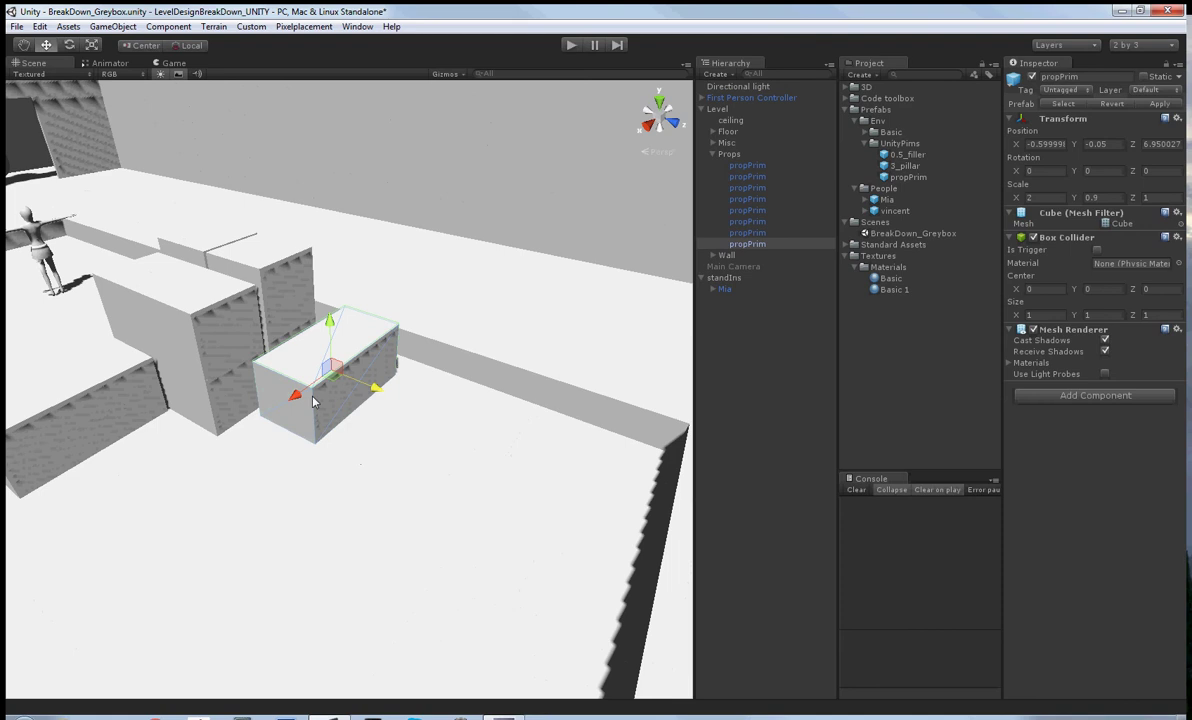
left_click_drag(305, 393, 276, 421)
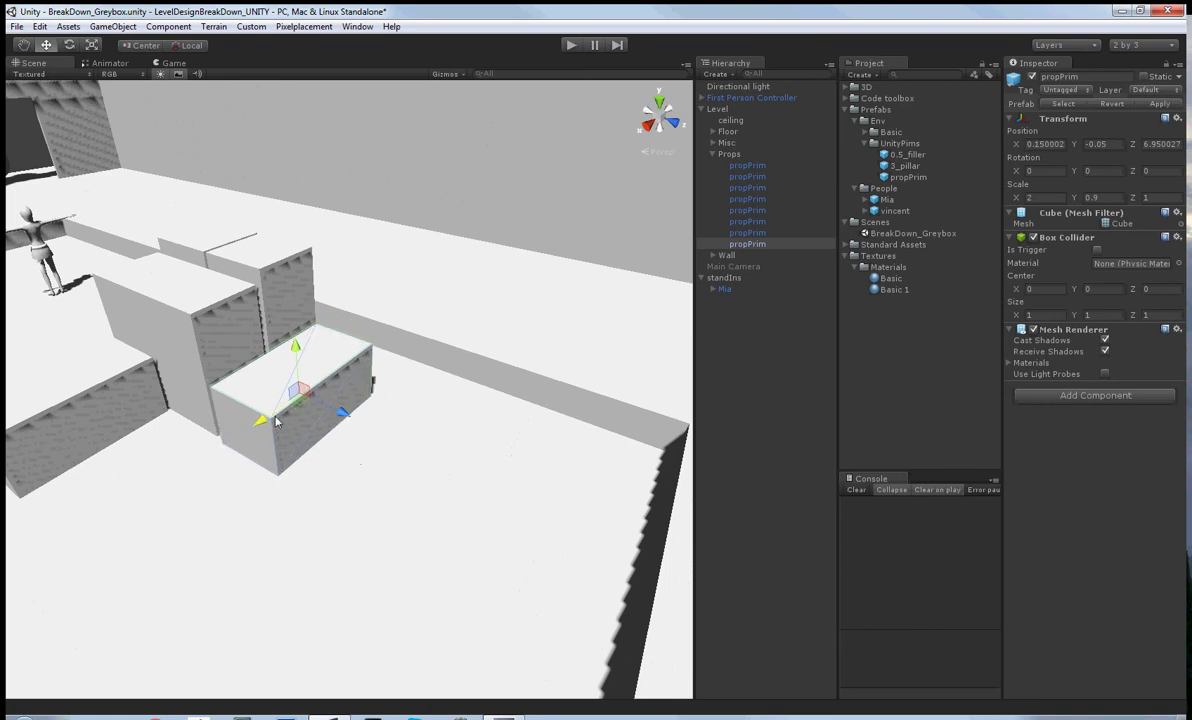
mouse_move(276, 421)
right_mouse_down()
mouse_move(269, 433)
mouse_move(230, 421)
mouse_move(255, 420)
right_mouse_up()
left_click_drag(431, 391, 421, 395)
Apply the Basic 1 material to the newly placed box
right_click_drag(445, 395, 440, 290)
left_click(411, 126)
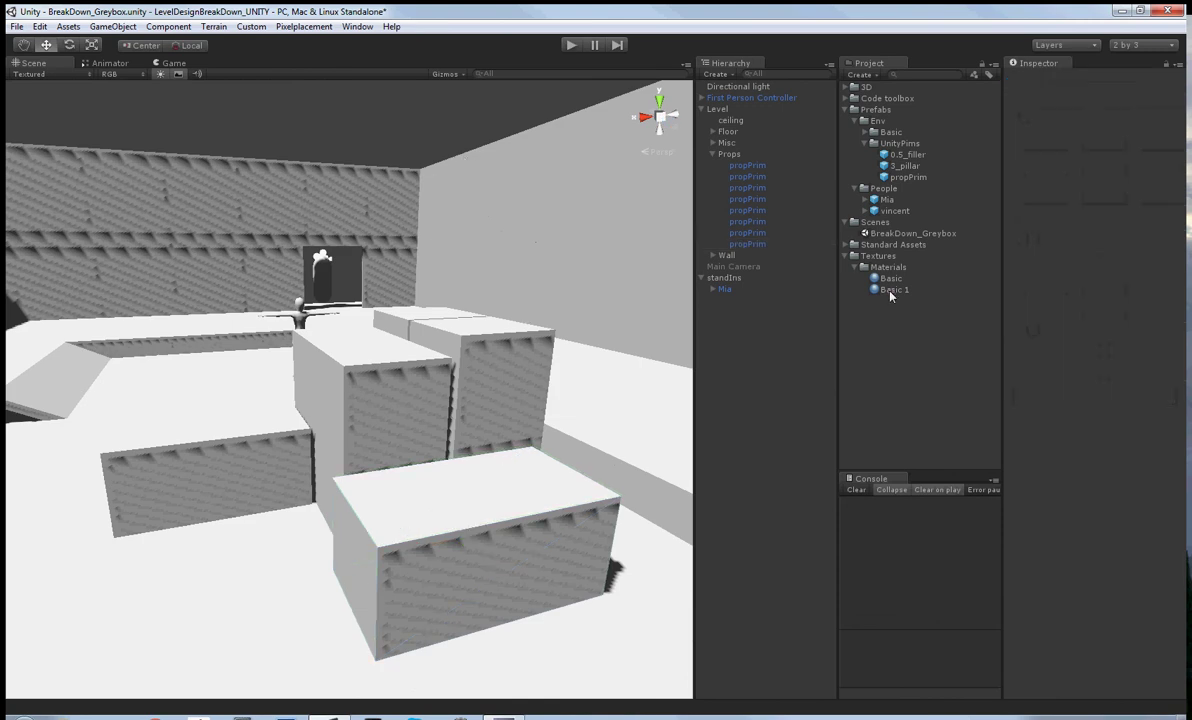
left_click_drag(891, 292, 461, 563)
right_click_drag(303, 580, 327, 588)
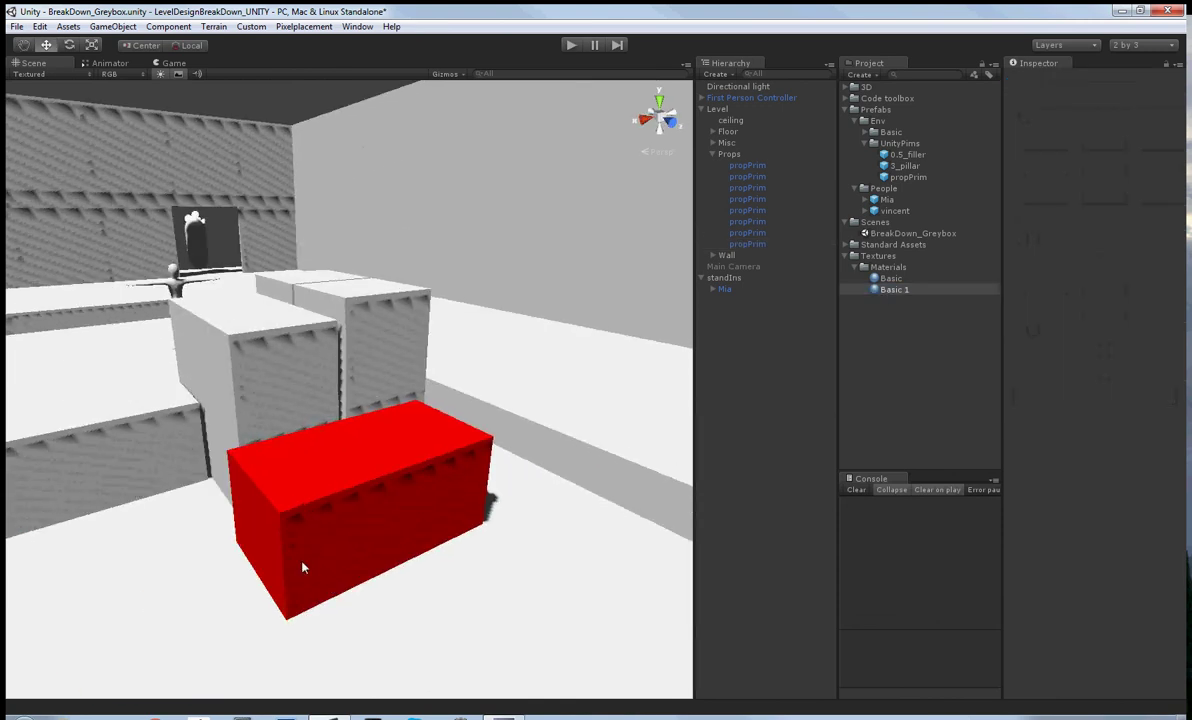
right_click_drag(500, 491, 436, 454)
left_click(893, 289)
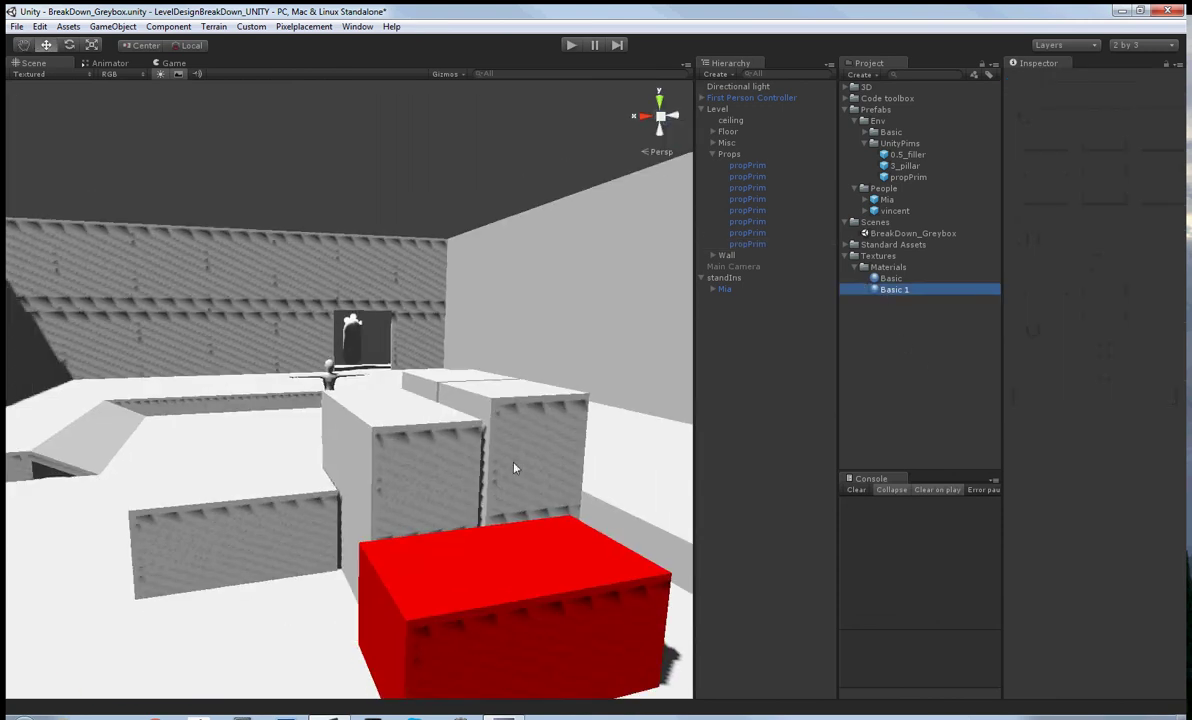
left_click(776, 414)
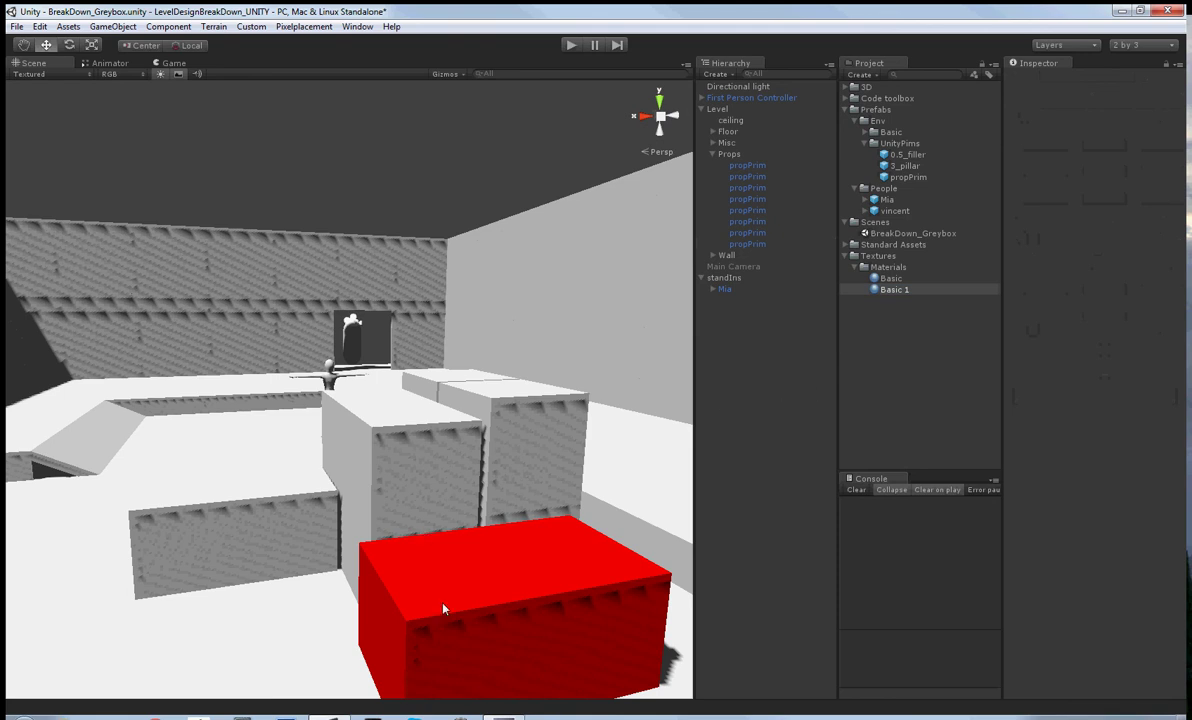
Play-test the level, walking around the prop blocks and the red box to check them at player height, and end the test
right_click_drag(443, 608, 460, 519)
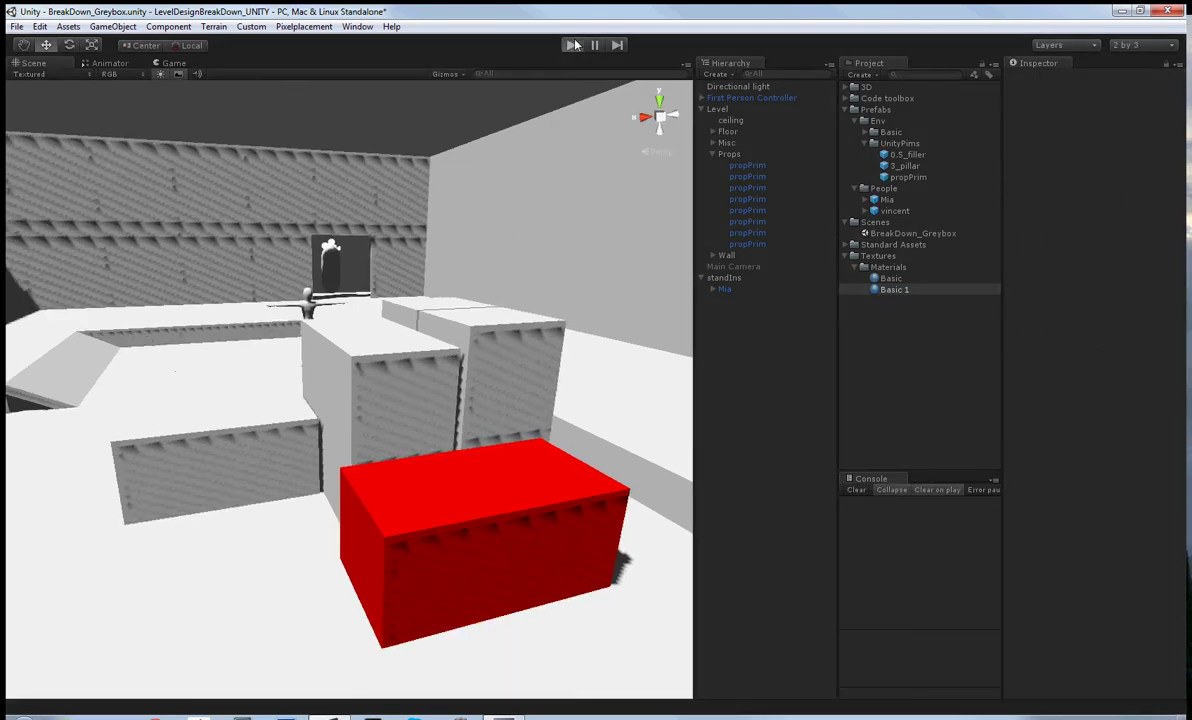
left_click(571, 45)
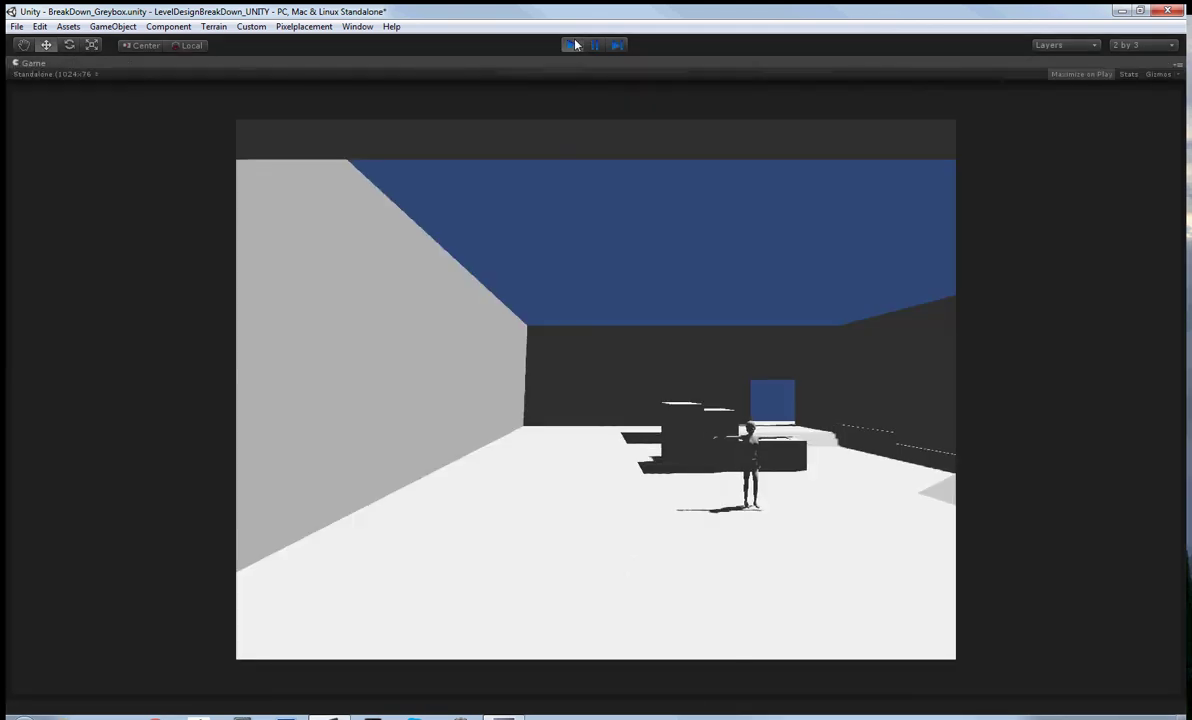
key("w")
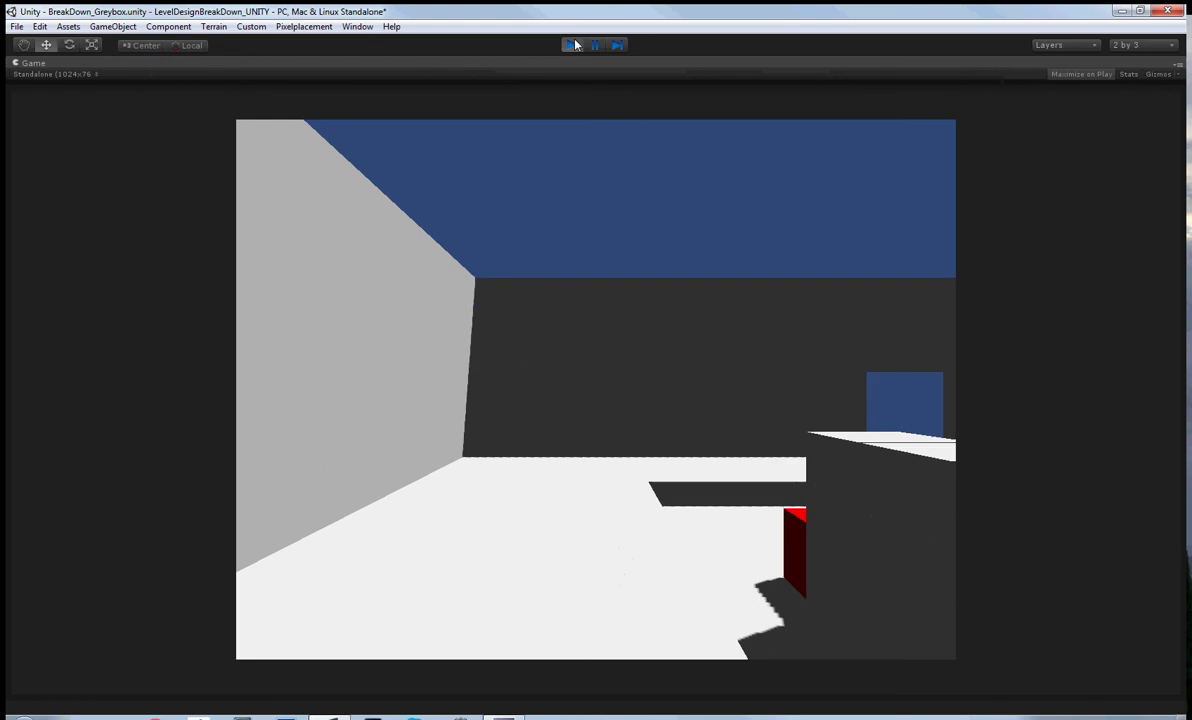
key("s")
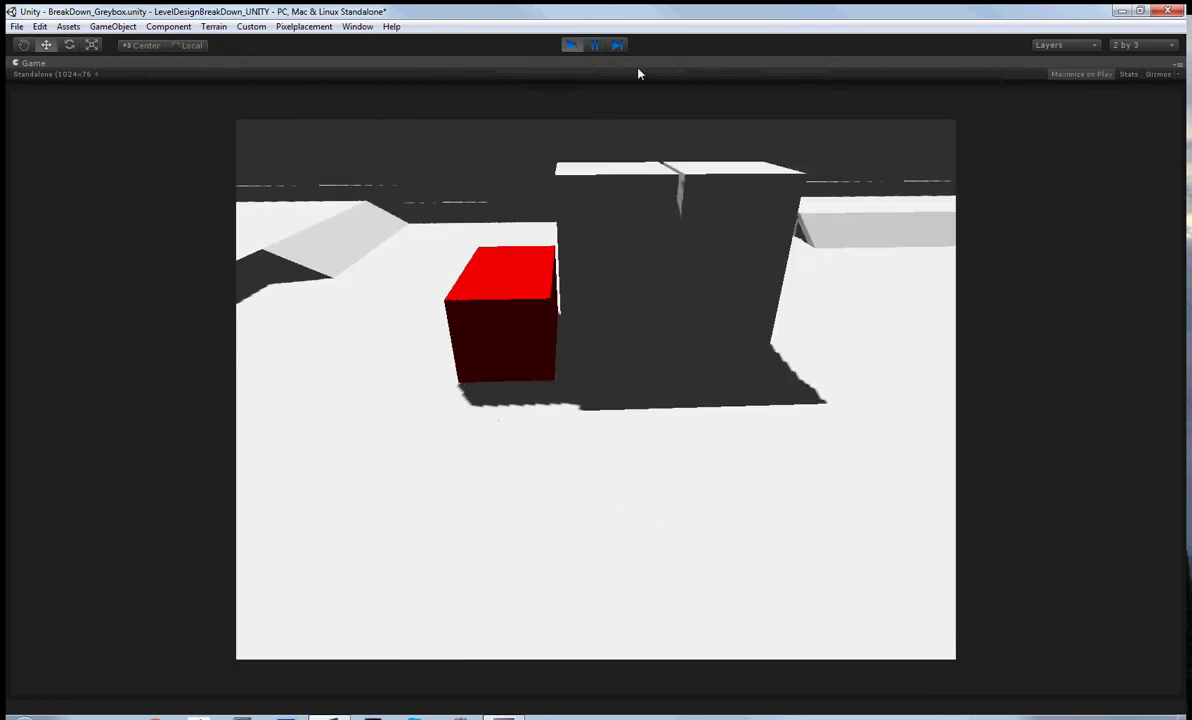
key("a")
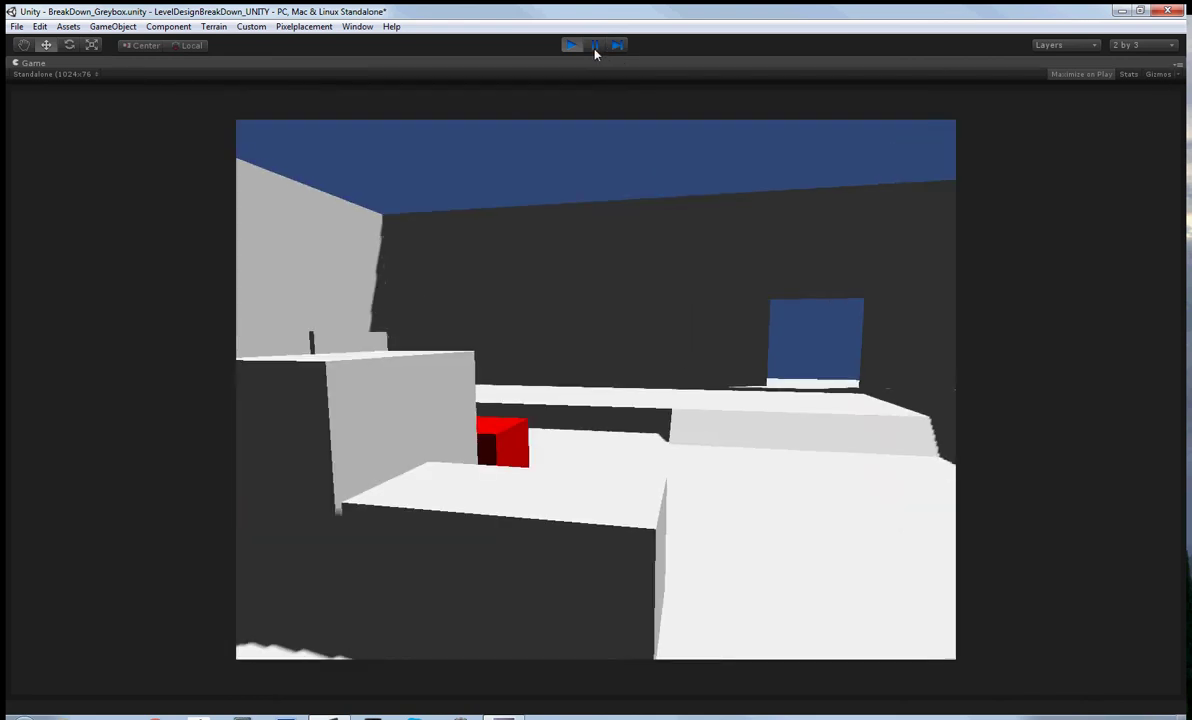
left_click(571, 45)
Examine the prop arrangement and the empty areas of the room from above and from several sides
left_click_drag(368, 334, 743, 397, "alt")
scroll(495, 415, "down", 8)
scroll(533, 380, "up", 4)
middle_click_drag(437, 360, 476, 381)
scroll(478, 378, "up", 2)
left_click(477, 376)
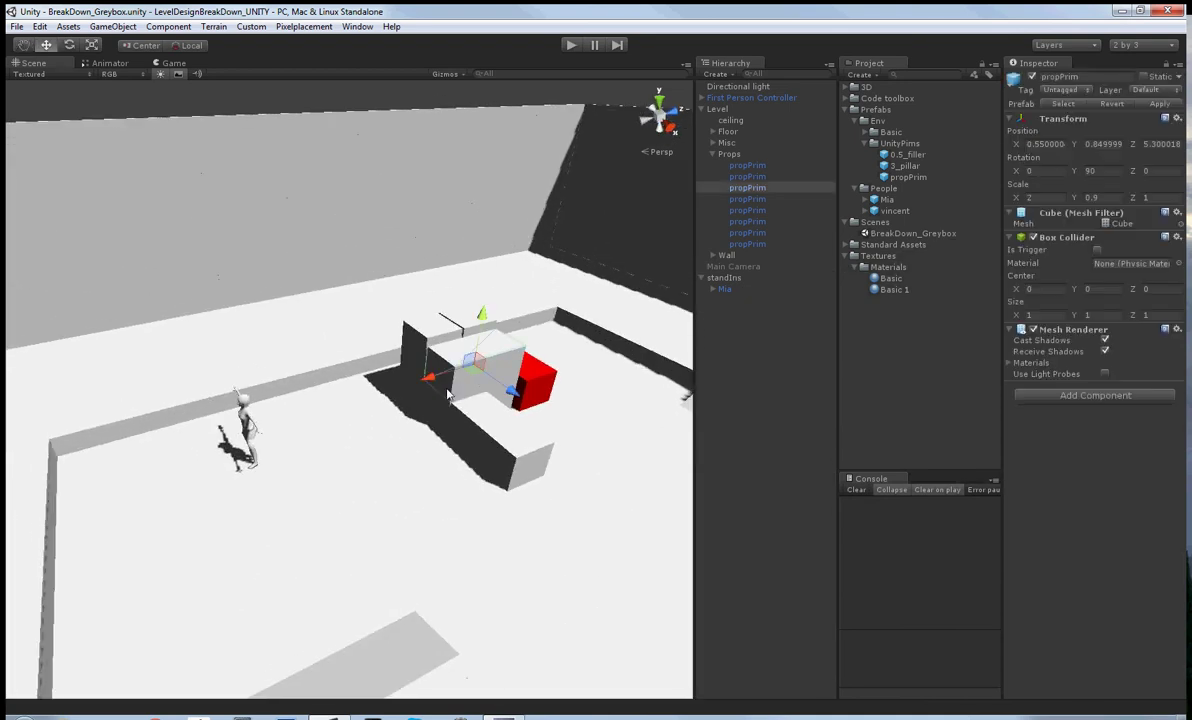
left_click_drag(462, 379, 497, 341, "alt")
scroll(497, 341, "down", 3)
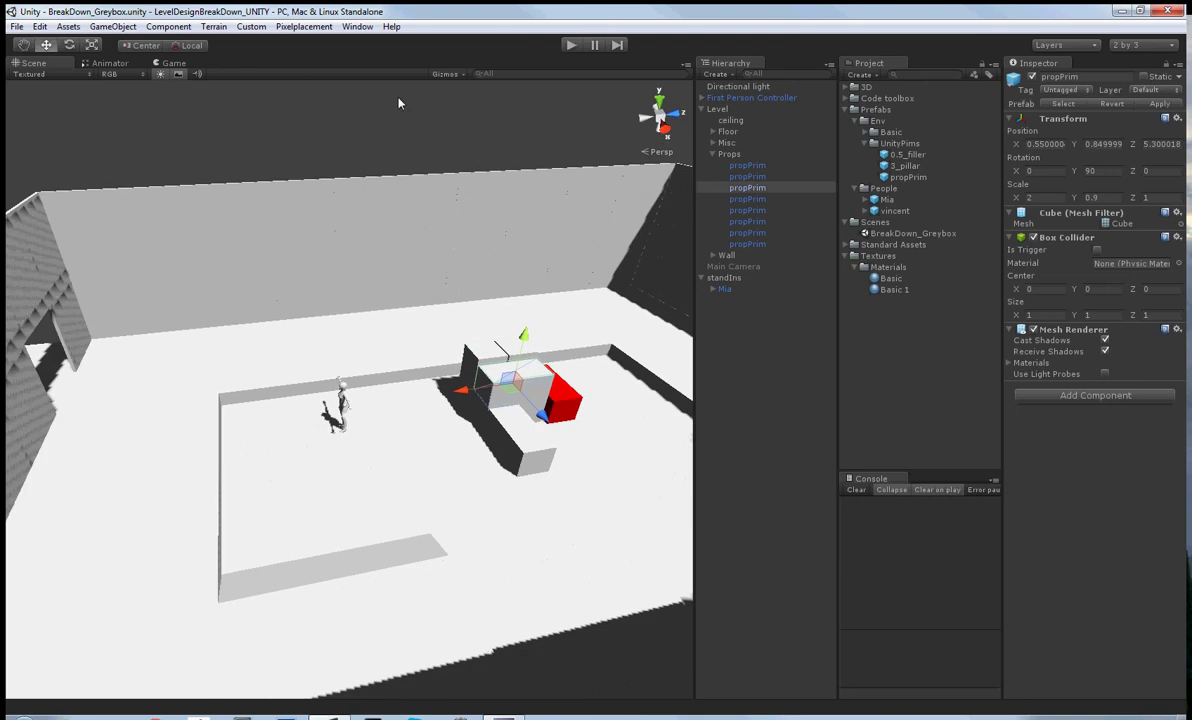
left_click(401, 105)
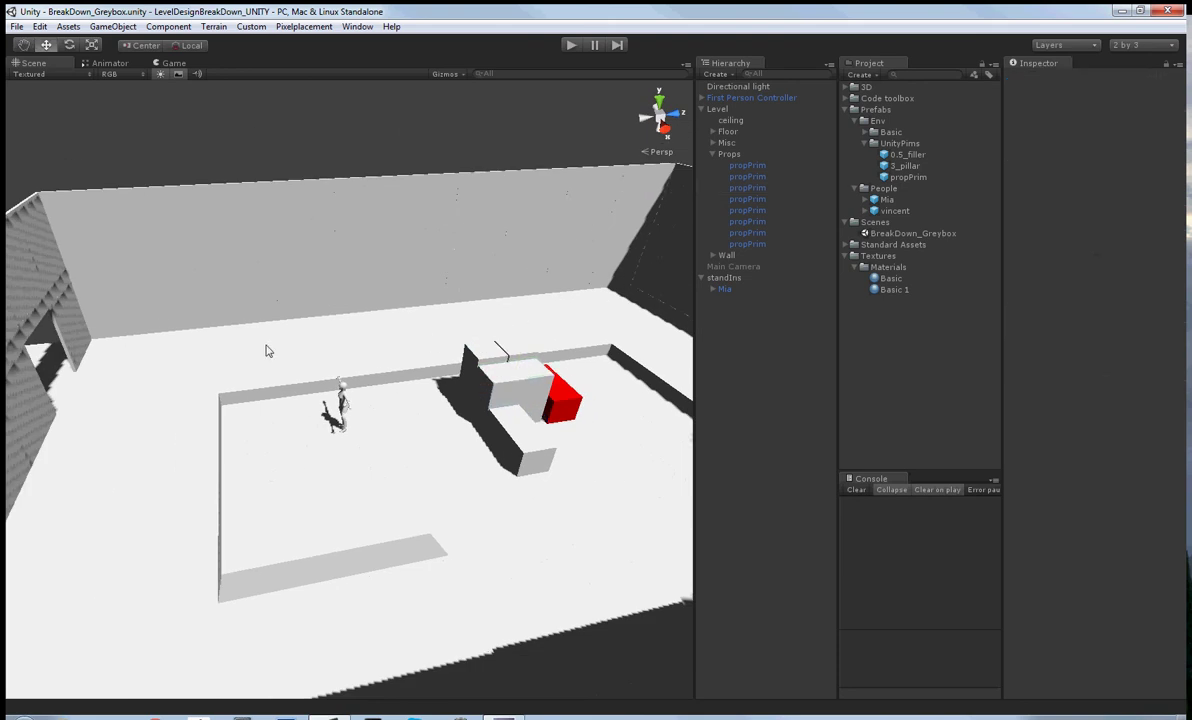
left_click_drag(248, 323, 457, 316, "alt")
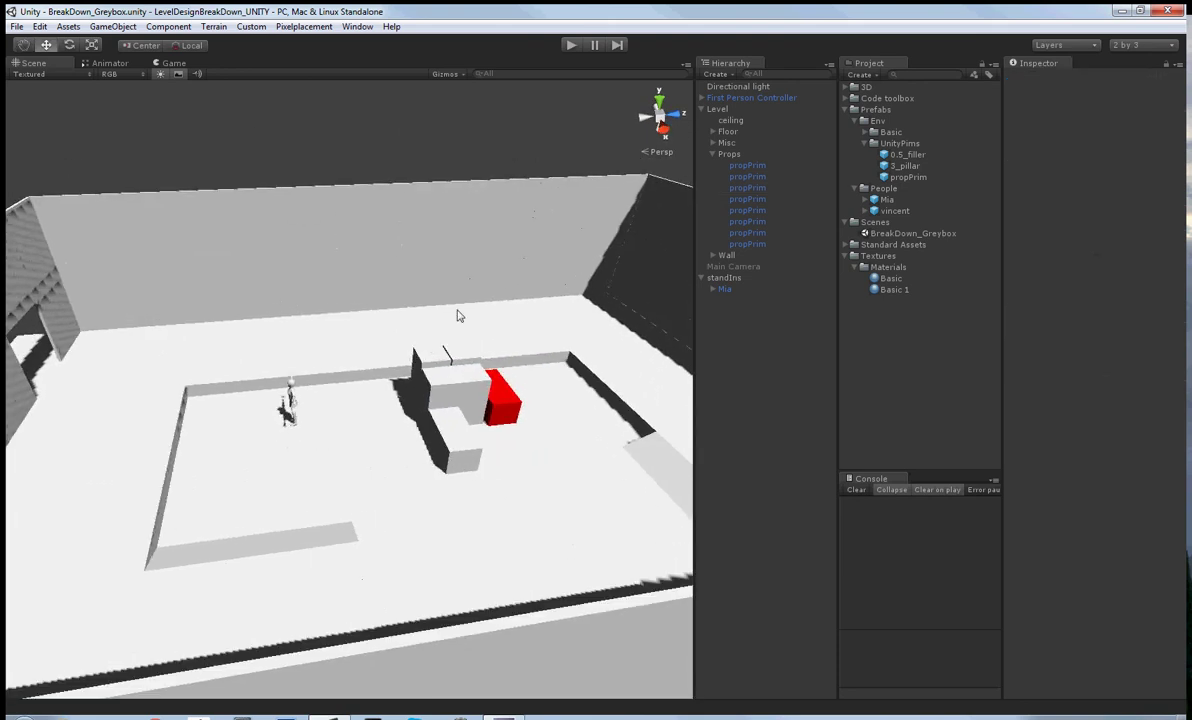
scroll(352, 271, "up", 2)
left_click_drag(352, 271, 426, 284, "alt")
Duplicate the two stacked boxes and move the copies onto the raised floor near the wall, to about X -6.16, Z 6.39
left_click(440, 372)
left_click(406, 417, "shift")
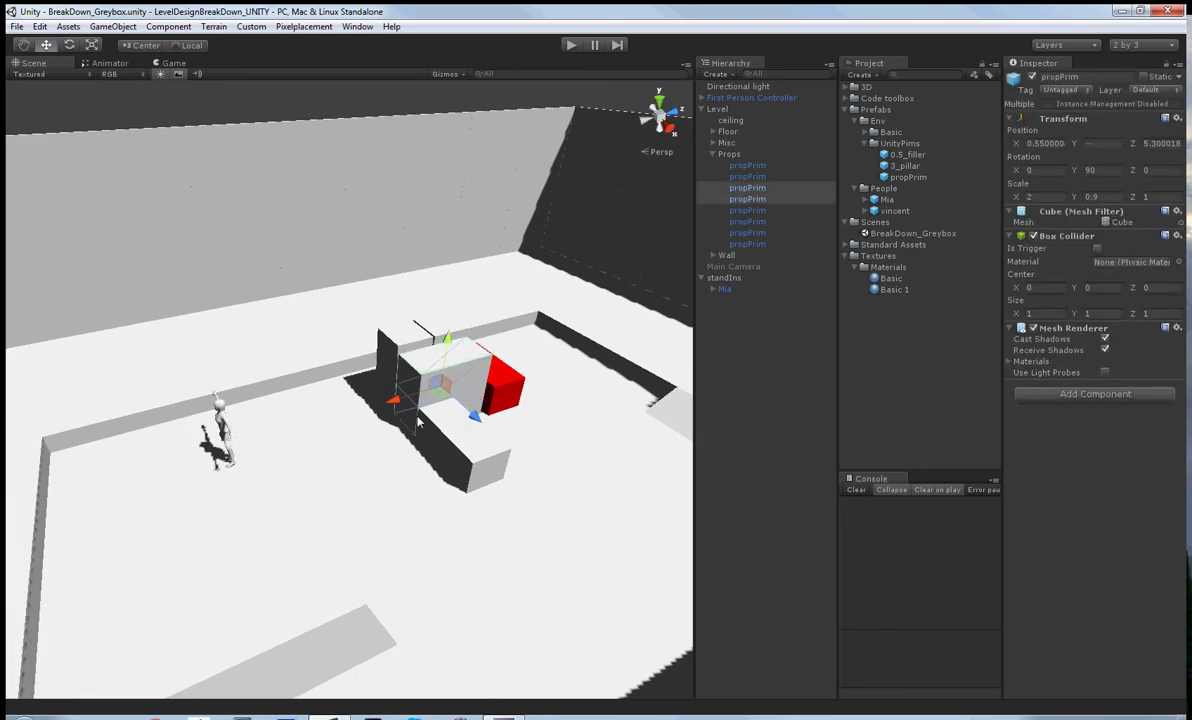
key("ctrl+d")
left_click_drag(441, 398, 348, 302)
key("w")
right_click_drag(348, 302, 363, 240)
left_click_drag(363, 238, 412, 338, "alt")
left_click_drag(443, 402, 474, 407, "ctrl+shift")
right_click_drag(474, 407, 380, 269)
key("s")
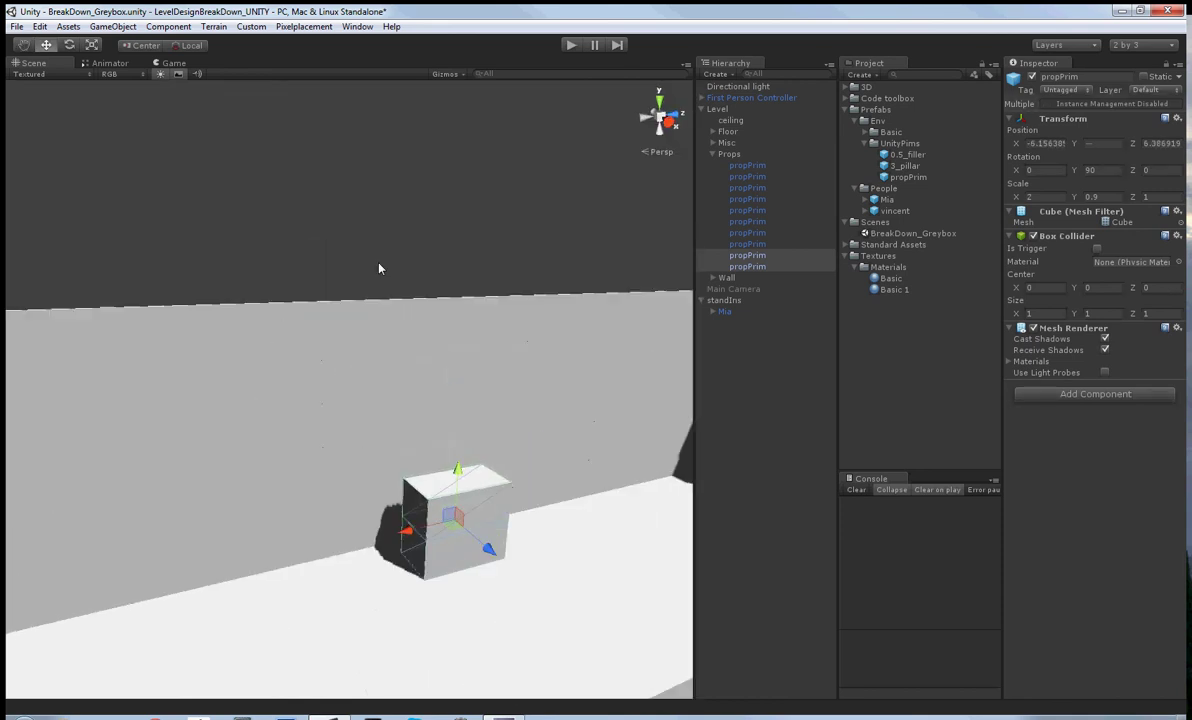
left_click(380, 269)
Duplicate the copied stack's upper box and place it on the floor at the stack's end, at about Y 0.45, Z 4.24
right_click_drag(460, 481, 510, 545)
left_click(404, 437)
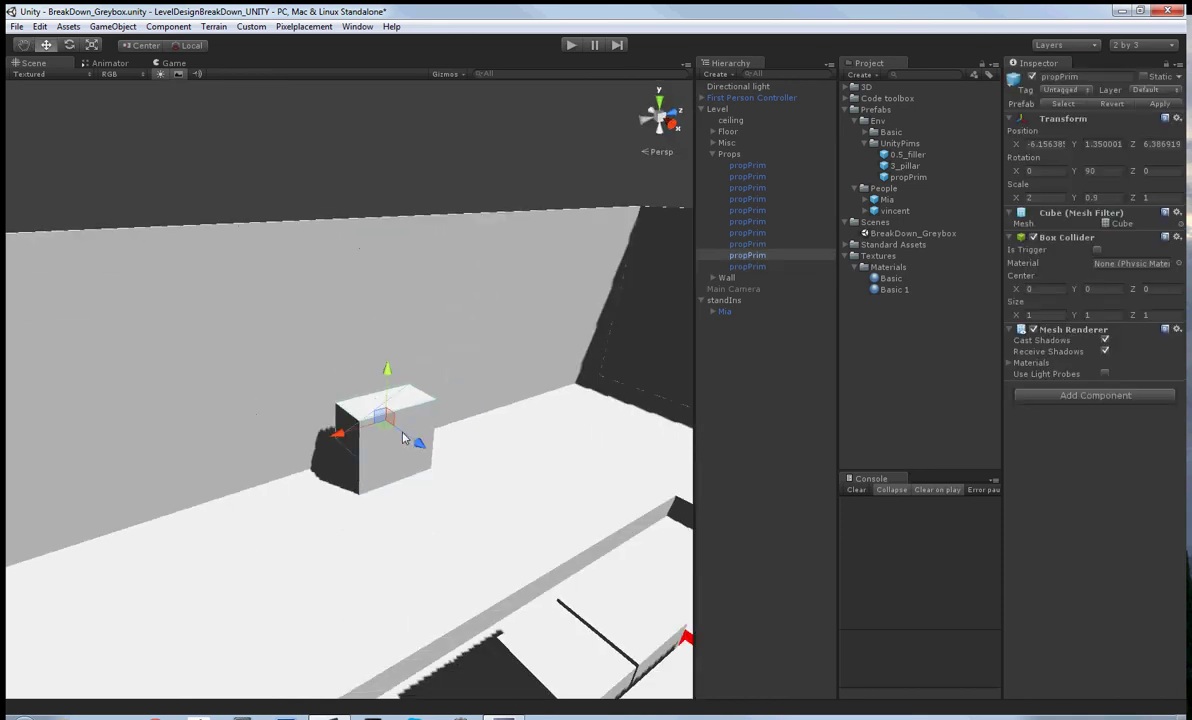
key("ctrl+d")
left_click_drag(403, 438, 358, 500)
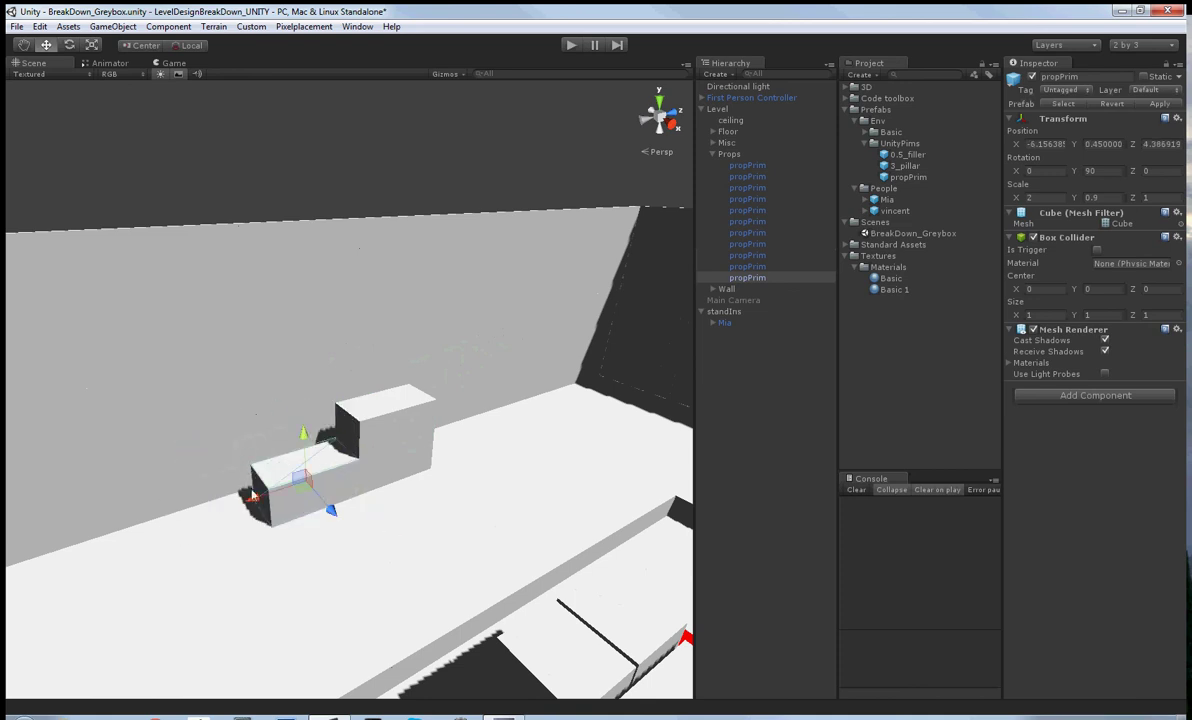
left_click_drag(255, 502, 249, 507)
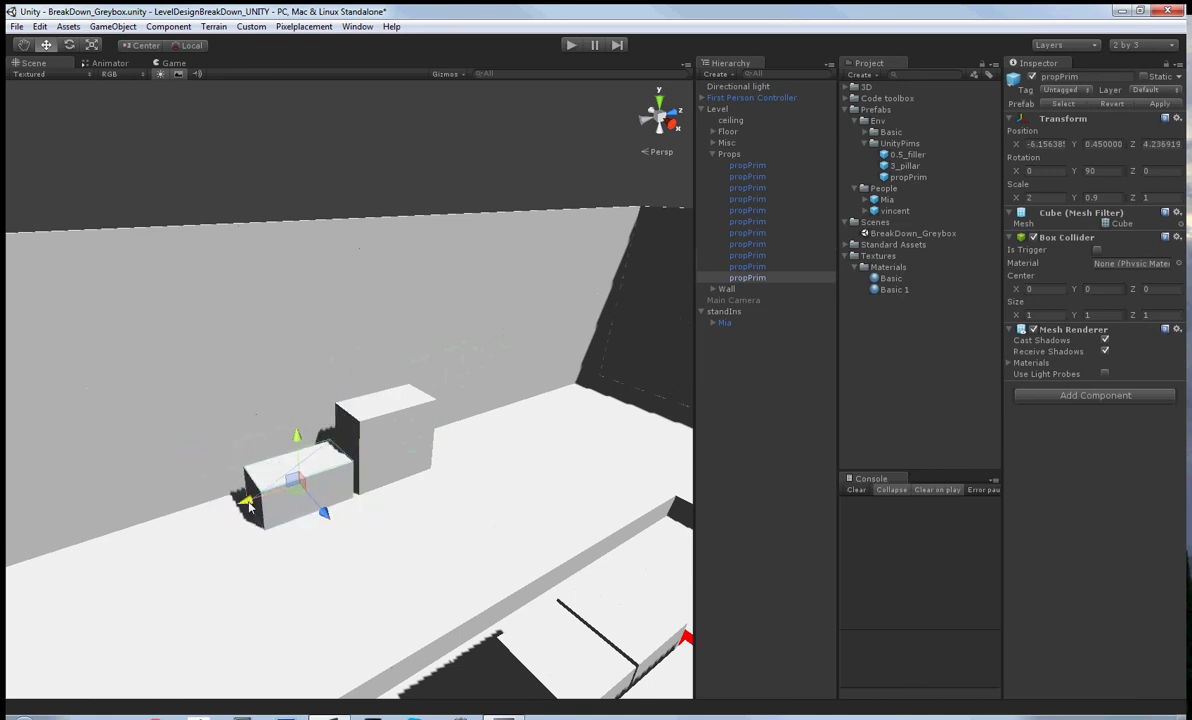
Select the stack together with the low box and move all three closer to the wall, to about X -6.36
left_click(398, 470, "shift")
key("f")
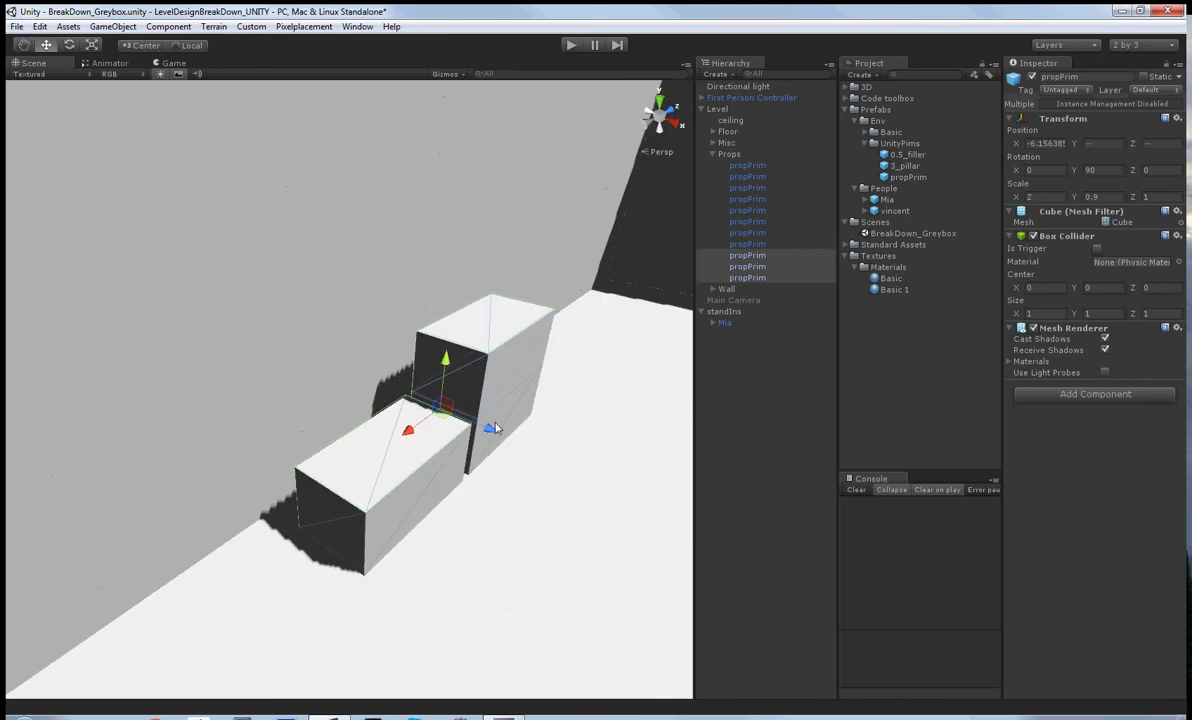
left_click_drag(494, 428, 474, 426)
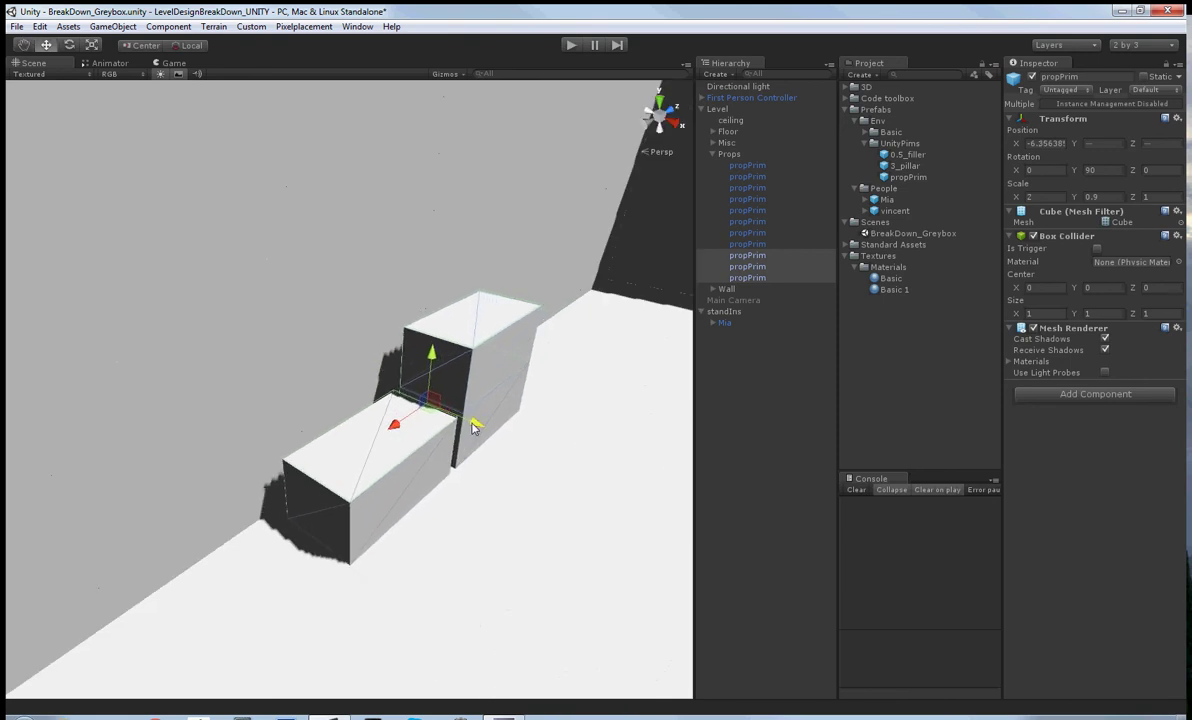
Deselect the blocks, save the scene, and review both prop groups from an overview of the room
key("s")
right_click_drag(474, 428, 484, 385)
left_click(394, 303)
key("s")
left_click_drag(483, 385, 468, 390, "alt")
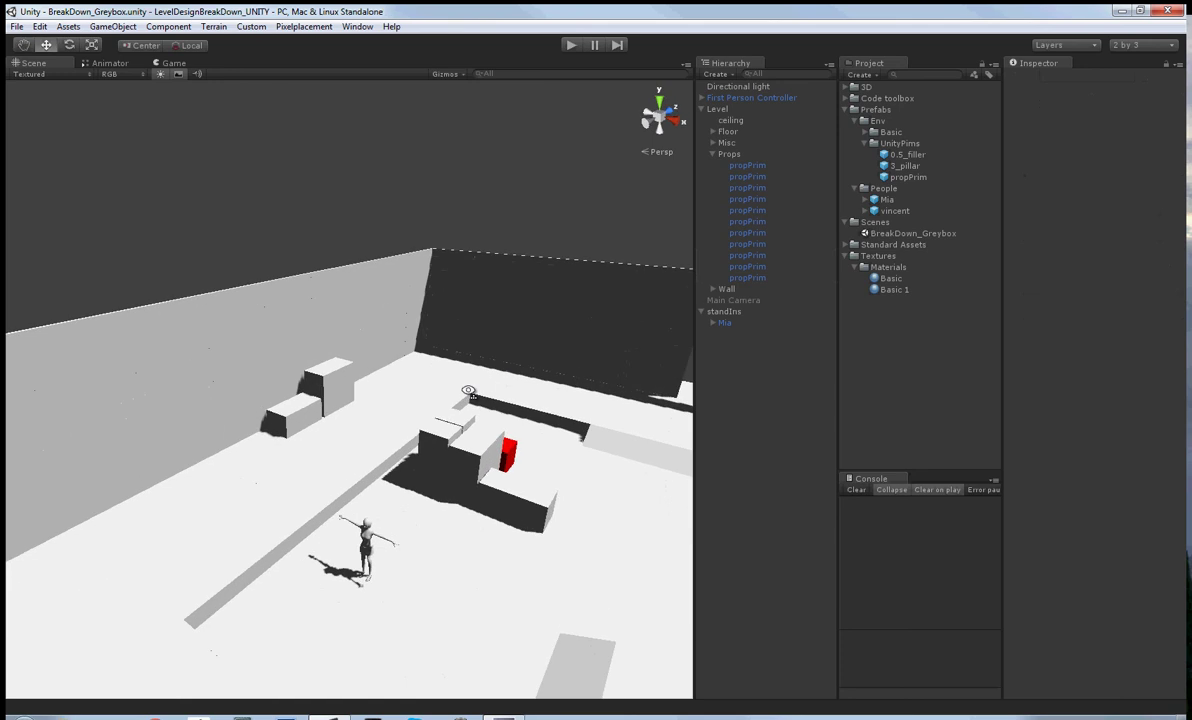
mouse_move(454, 345)
right_mouse_down()
mouse_move(357, 359)
mouse_move(434, 352)
right_mouse_up()
key("s")
key("w")
left_click_drag(434, 352, 461, 377, "alt")
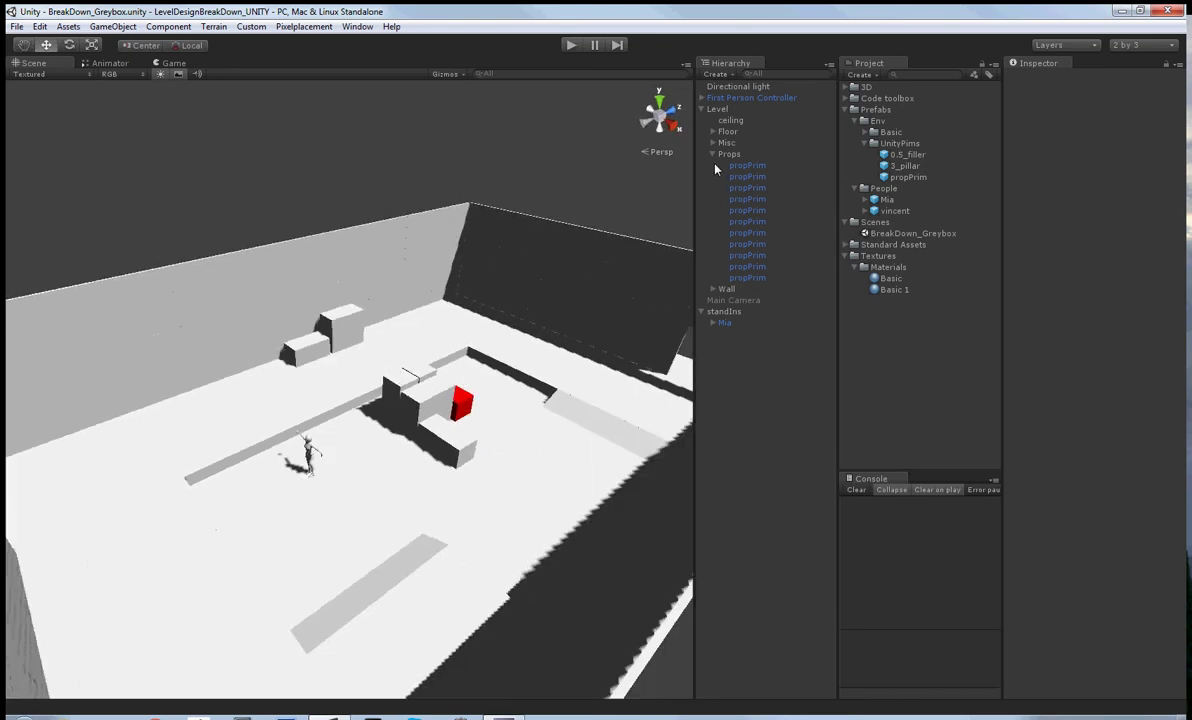
right_click_drag(543, 323, 529, 328)
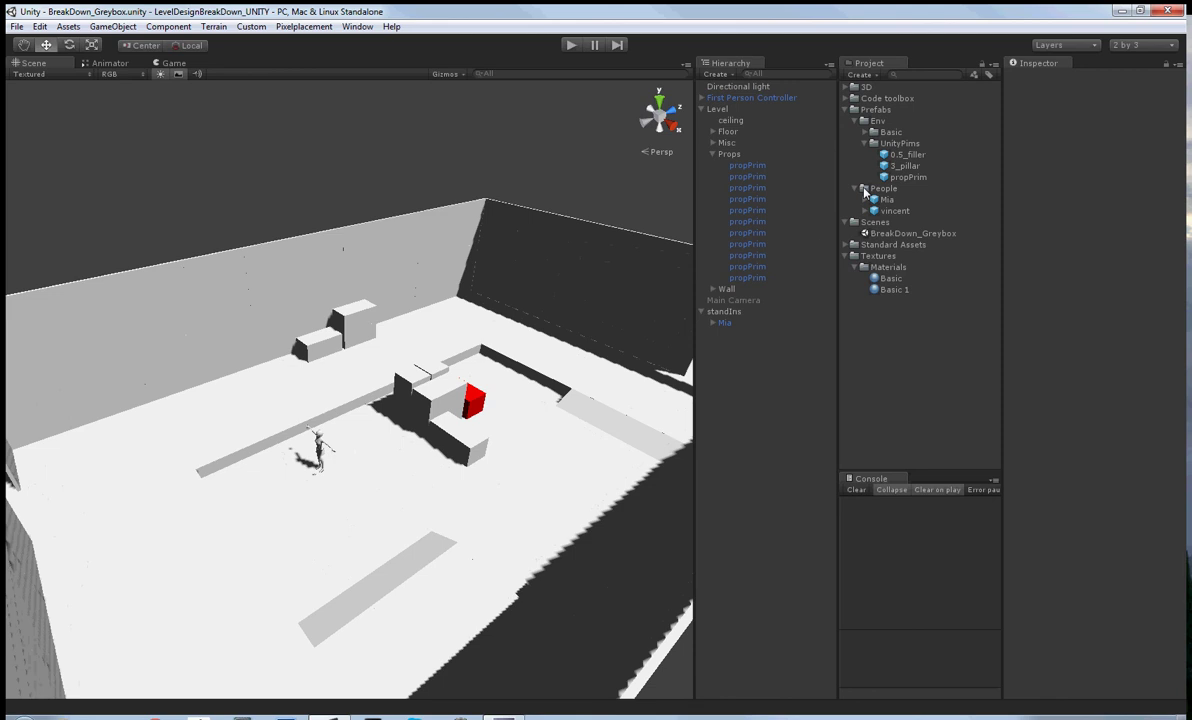
Preview the 0.5_filler, 3_pillar and propPrim prefabs and the wall prefabs in the Basic folder
left_click(906, 155)
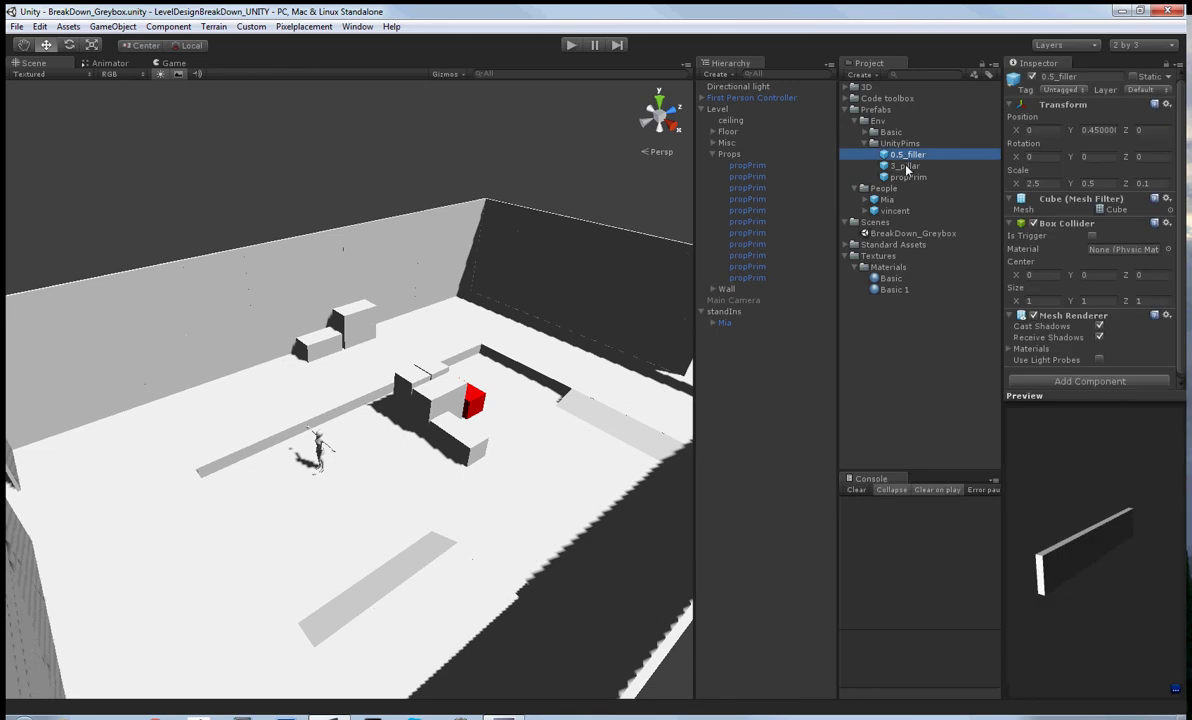
left_click(905, 166)
left_click(907, 177)
left_click(865, 132)
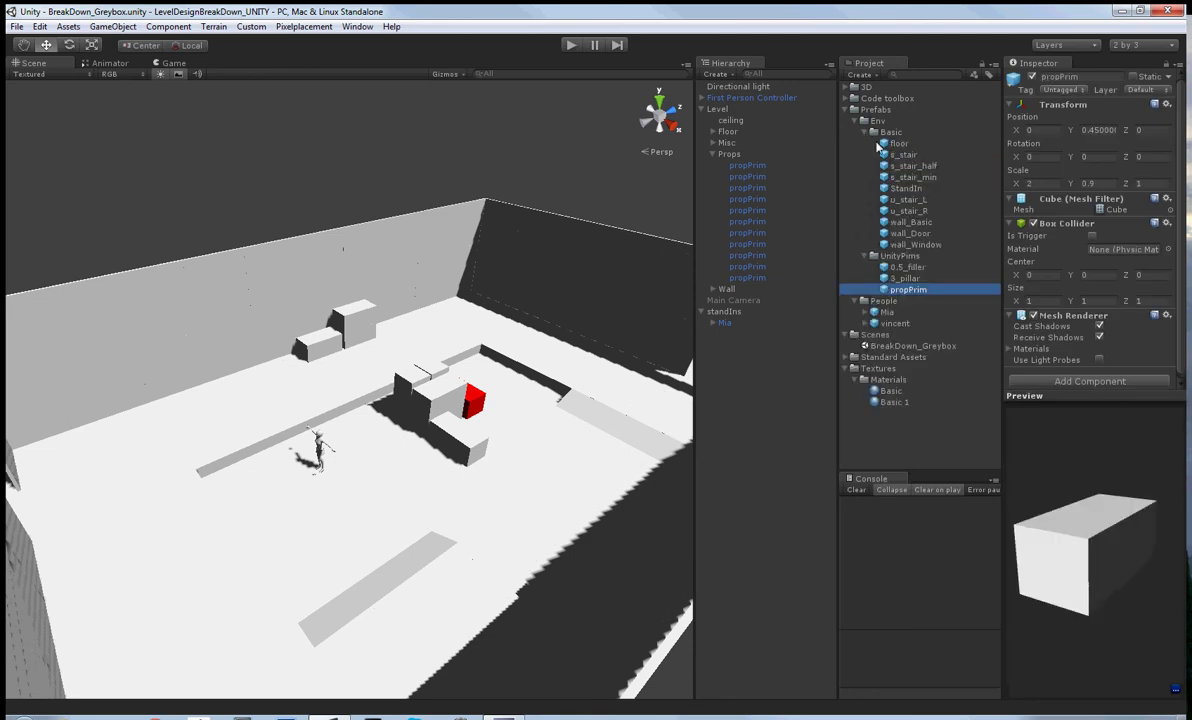
left_click(908, 222)
left_click(909, 234)
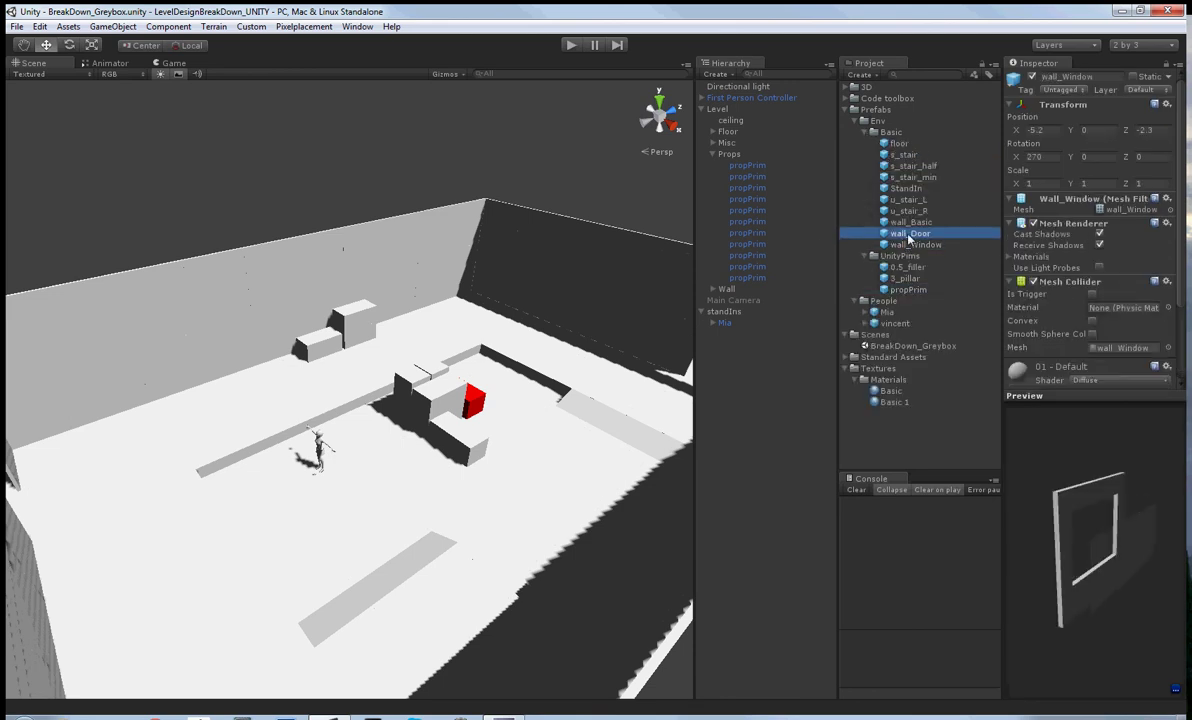
left_click(865, 132)
left_click(907, 177)
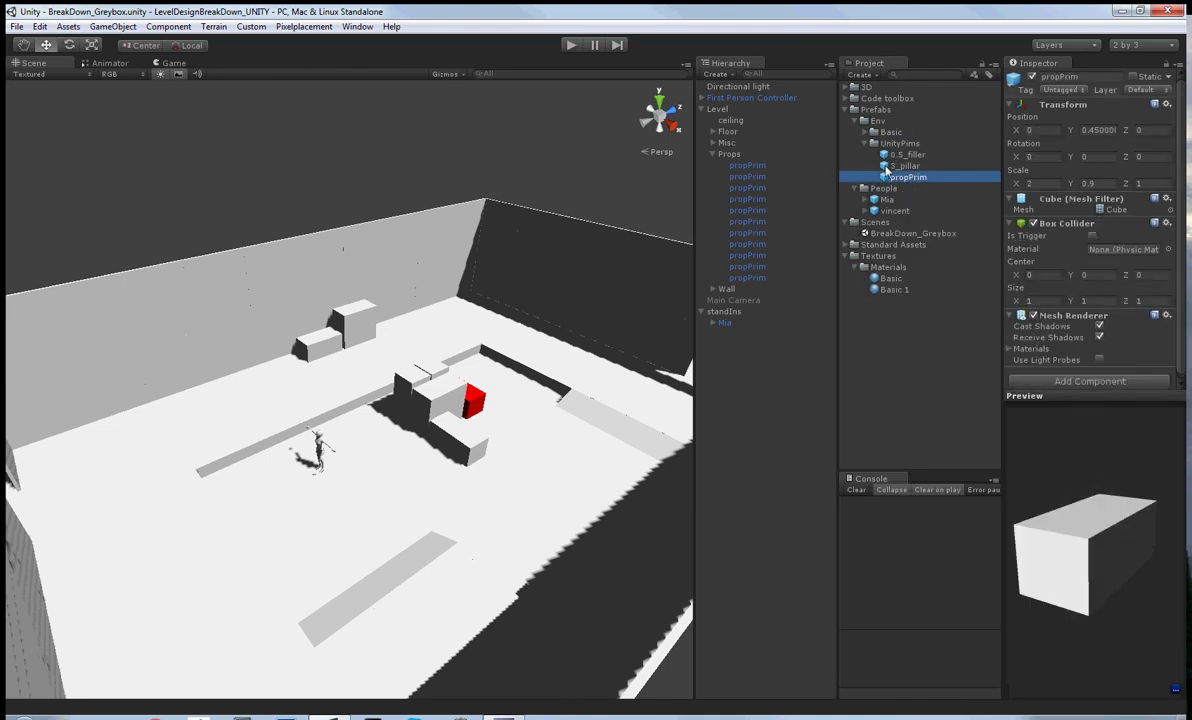
left_click(903, 165)
left_click(905, 154)
Add another propPrim to the Props group and move it across the floor to about X -0.65, Z -4.25
left_click(907, 177)
left_click_drag(907, 177, 737, 154)
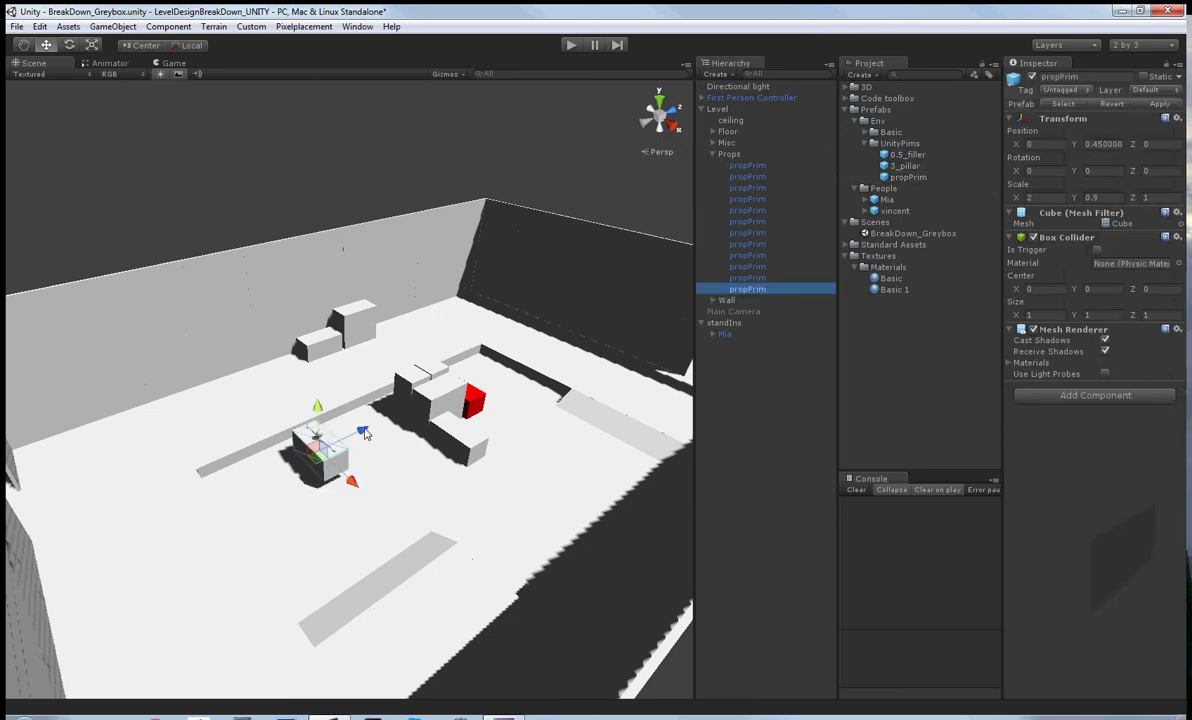
left_click_drag(365, 432, 381, 374)
right_click_drag(215, 295, 225, 290)
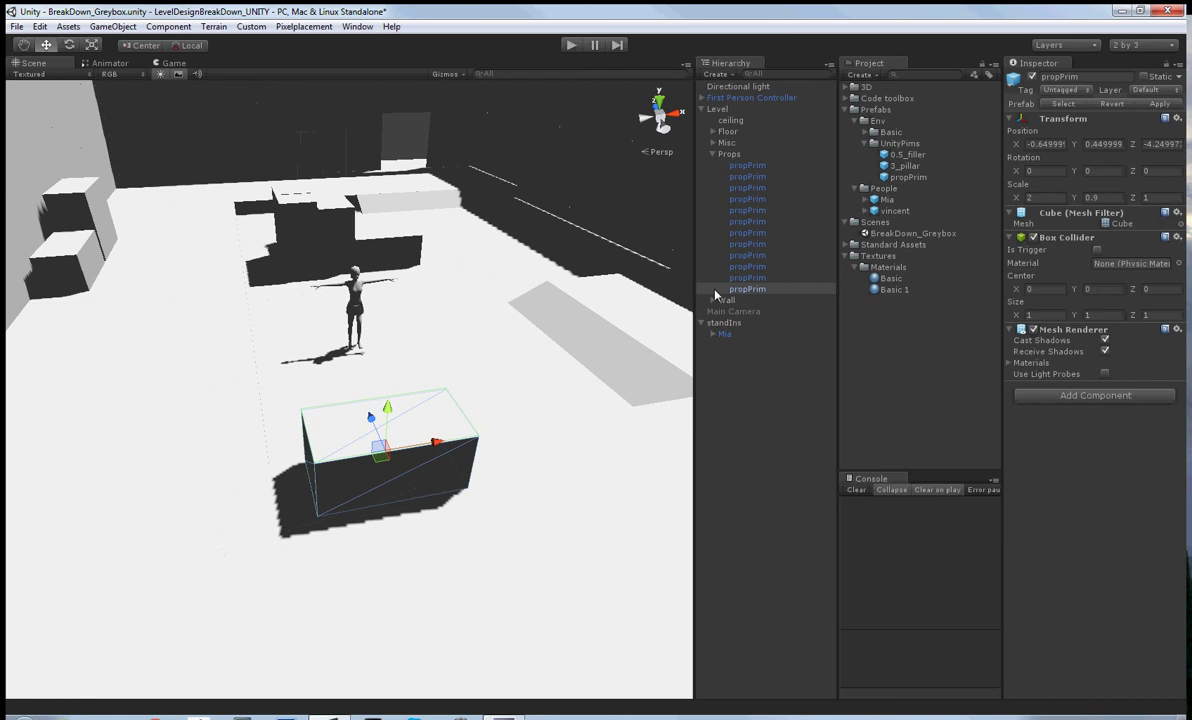
Make the new block a thin panel by setting its scale to Y 1 and Z 0.05
left_click(1110, 198)
type("0.1")
key("BackSpace")
key("BackSpace")
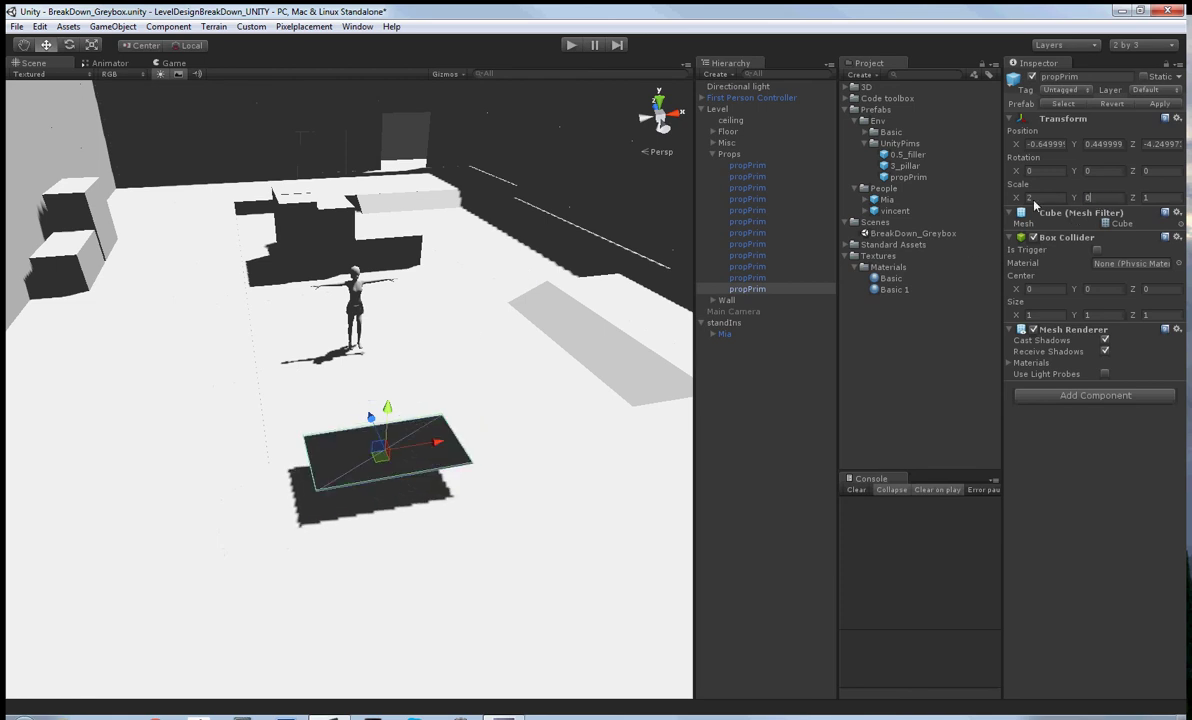
type("1")
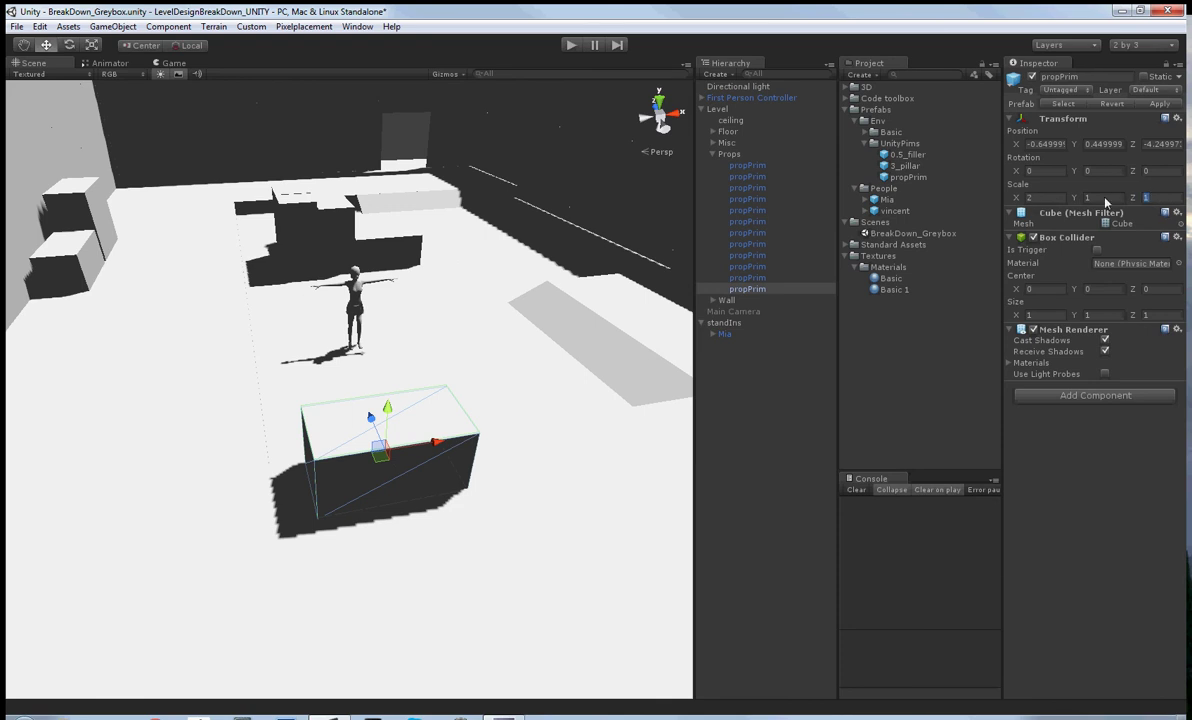
type("0.1")
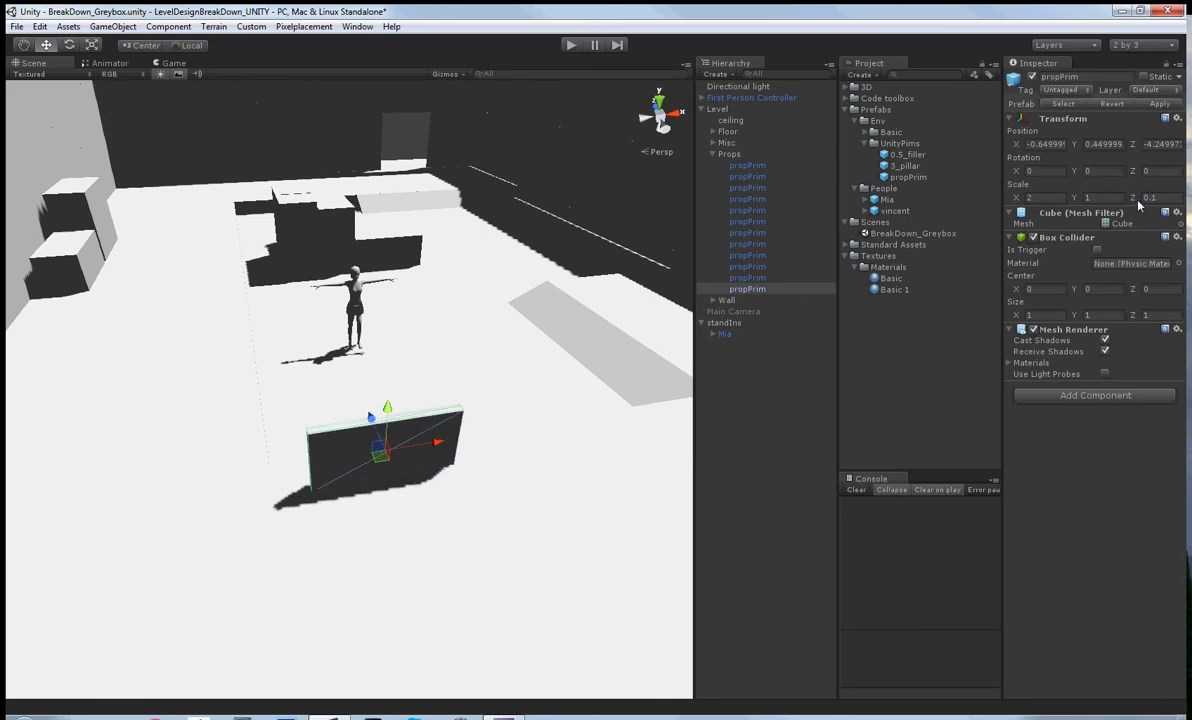
key("BackSpace")
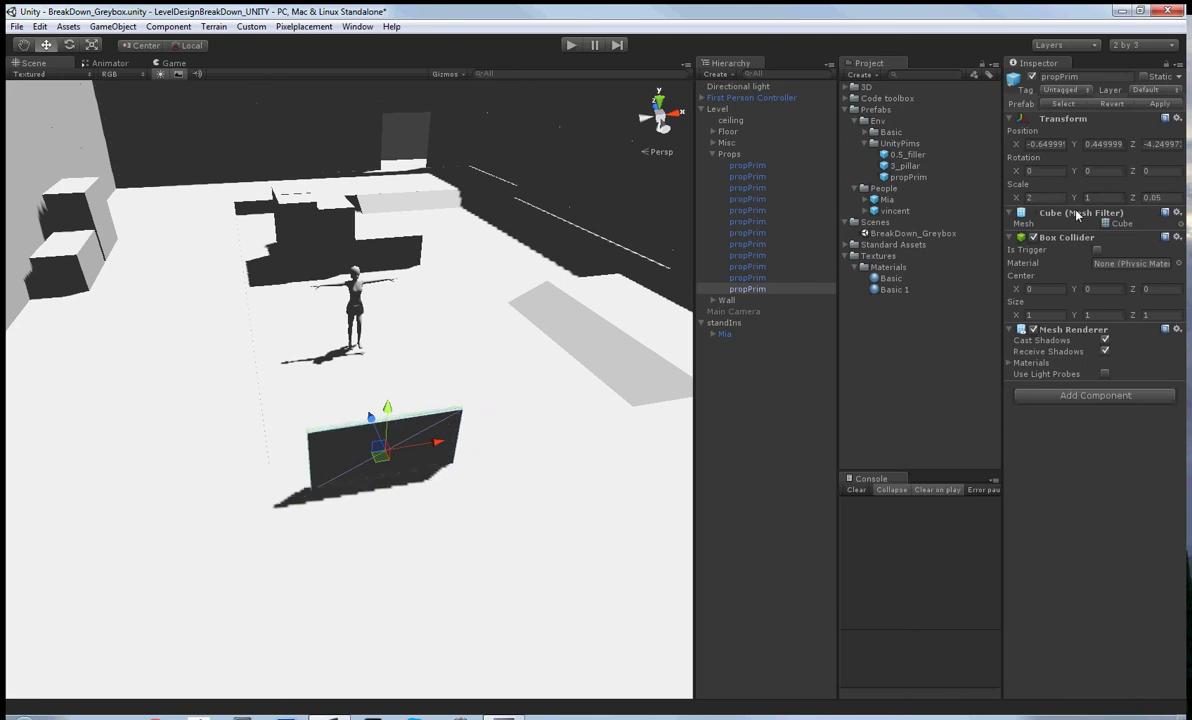
Snap the panel's lower corner to the corner of the ledge edge and switch the scene display to Textured Wire
left_click_drag(180, 445, 623, 452, "alt")
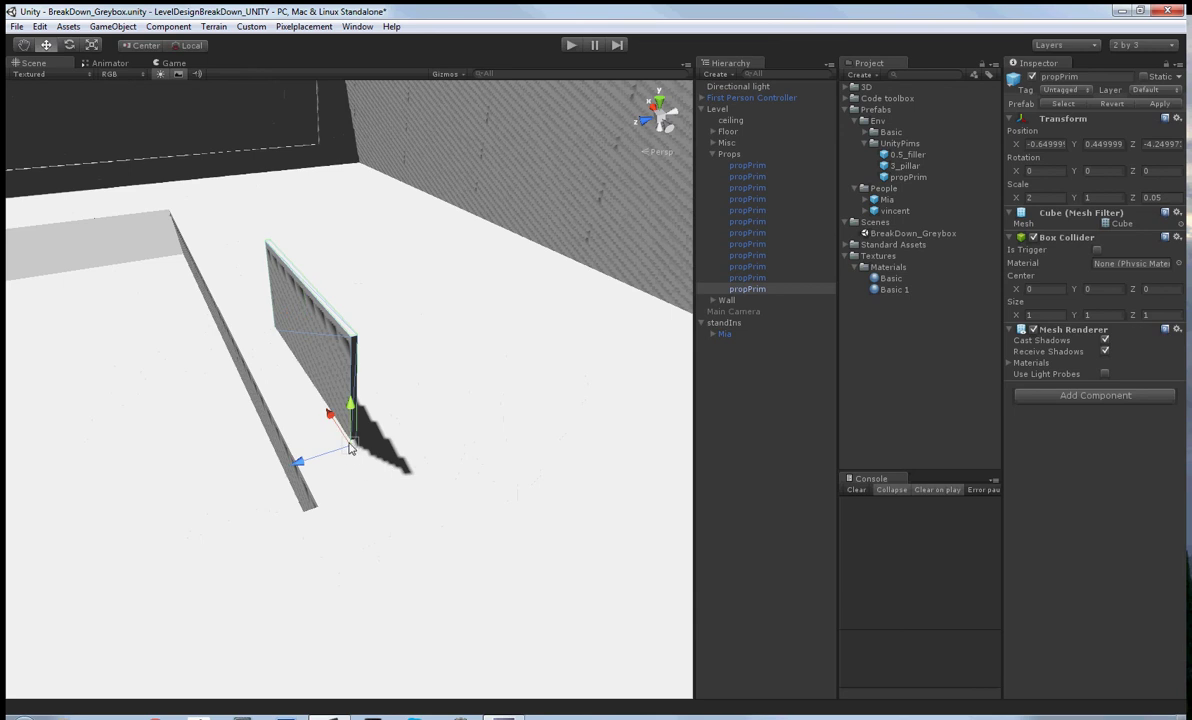
left_click_drag(350, 447, 266, 368)
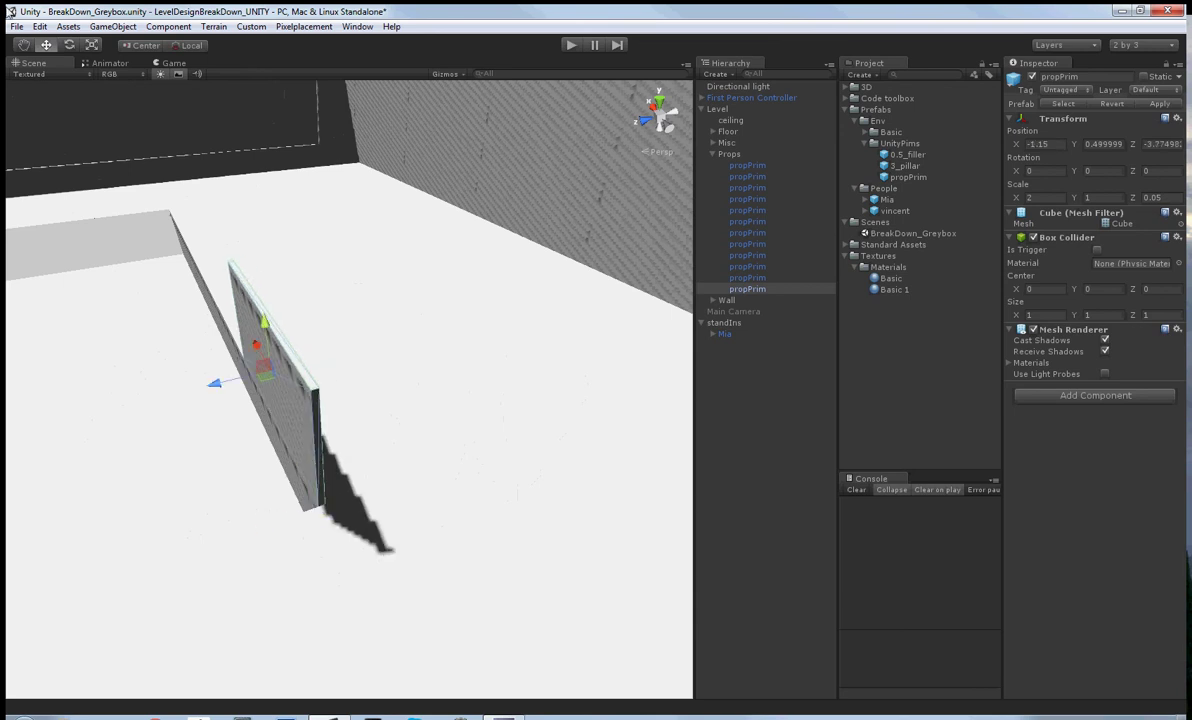
left_click(50, 75)
left_click(69, 122)
mouse_move(130, 234)
left_mouse_down("alt")
mouse_move(307, 458)
mouse_move(399, 482)
mouse_move(498, 482)
mouse_move(547, 468)
mouse_move(542, 435)
left_mouse_up("alt")
key("ctrl+d")
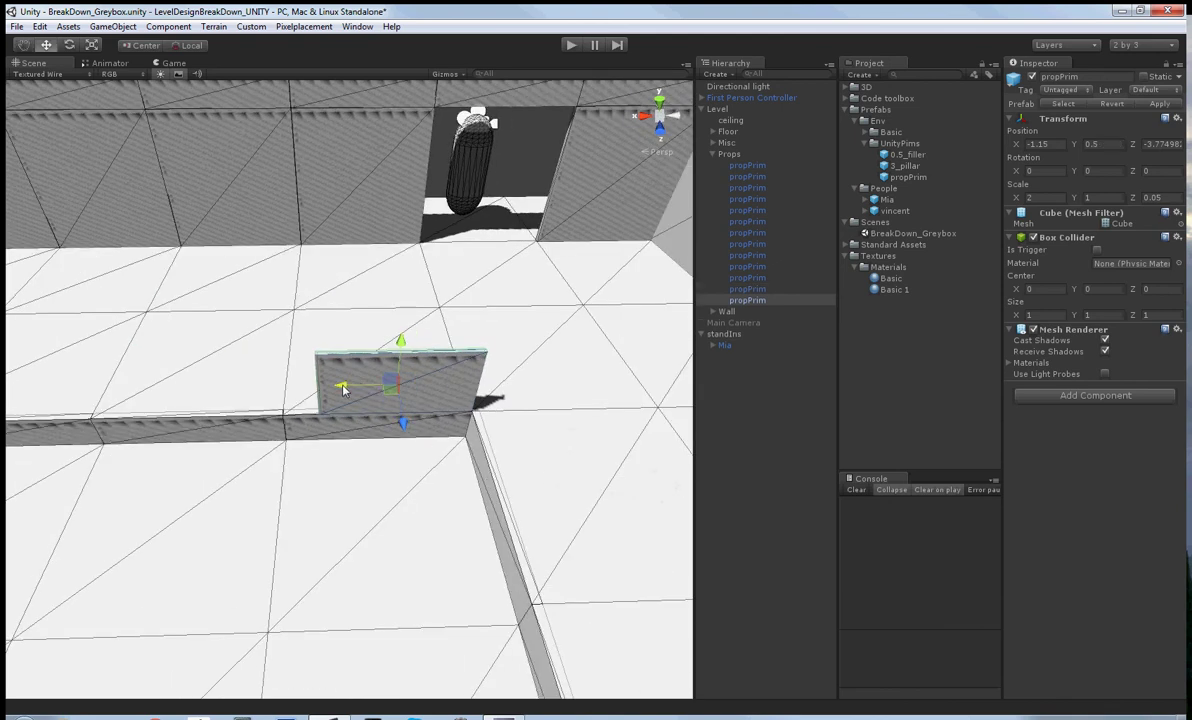
left_click_drag(342, 389, 100, 392)
key("Delete")
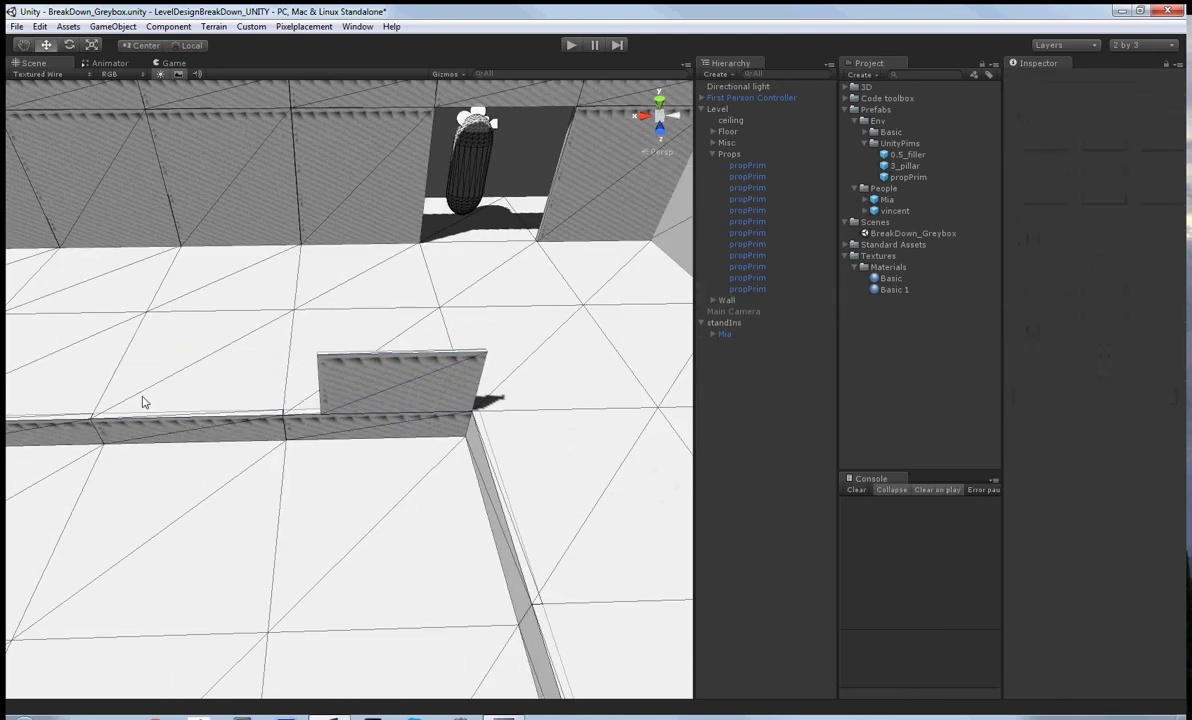
Set the remaining ledge panel's X scale to 2.5 and check its end against the floor tile edges
left_click(393, 363)
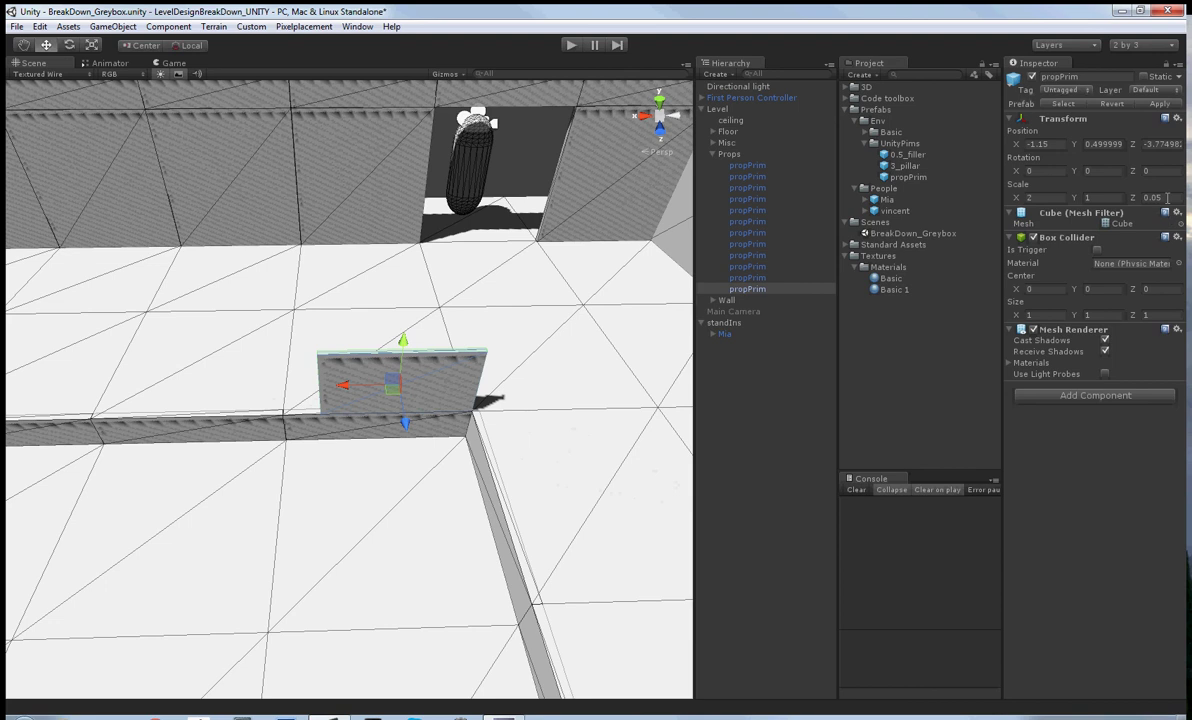
left_click(1050, 197)
type("2.5")
right_click_drag(415, 345, 467, 361)
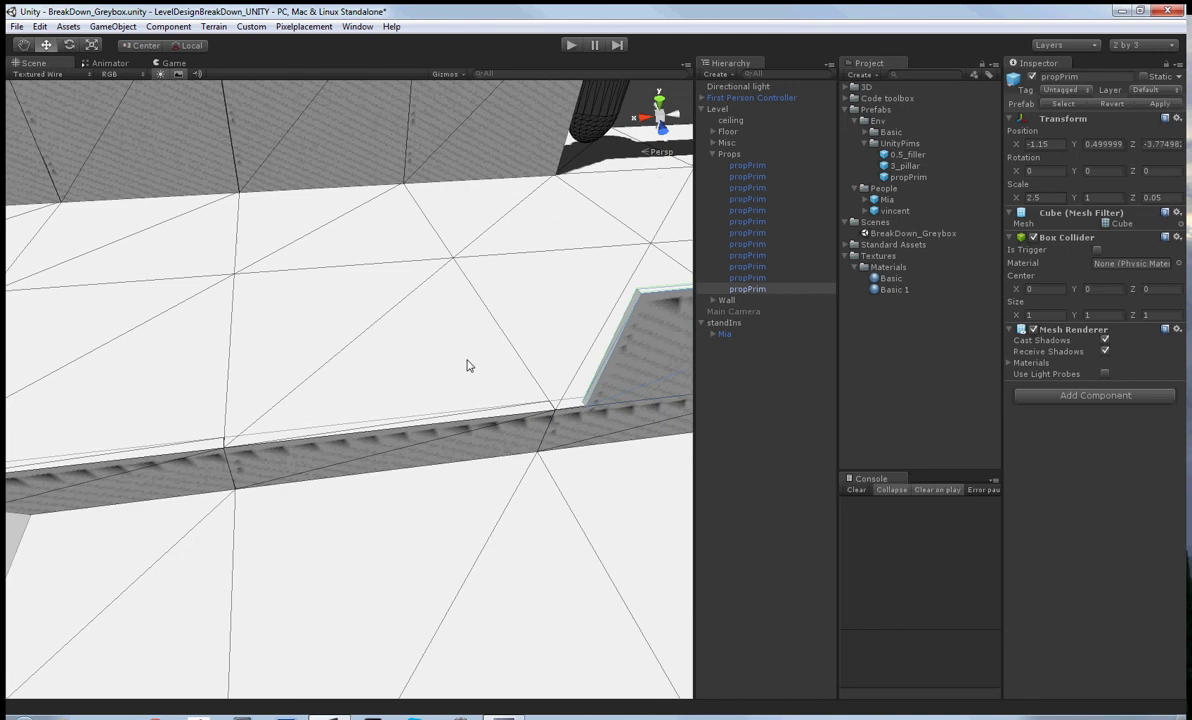
Duplicate the ledge panel and snap the copy end to end with it along the ledge, at about X 1.6
key("v")
left_click_drag(587, 407, 342, 416)
scroll(570, 408, "down", 5)
key("ctrl+d")
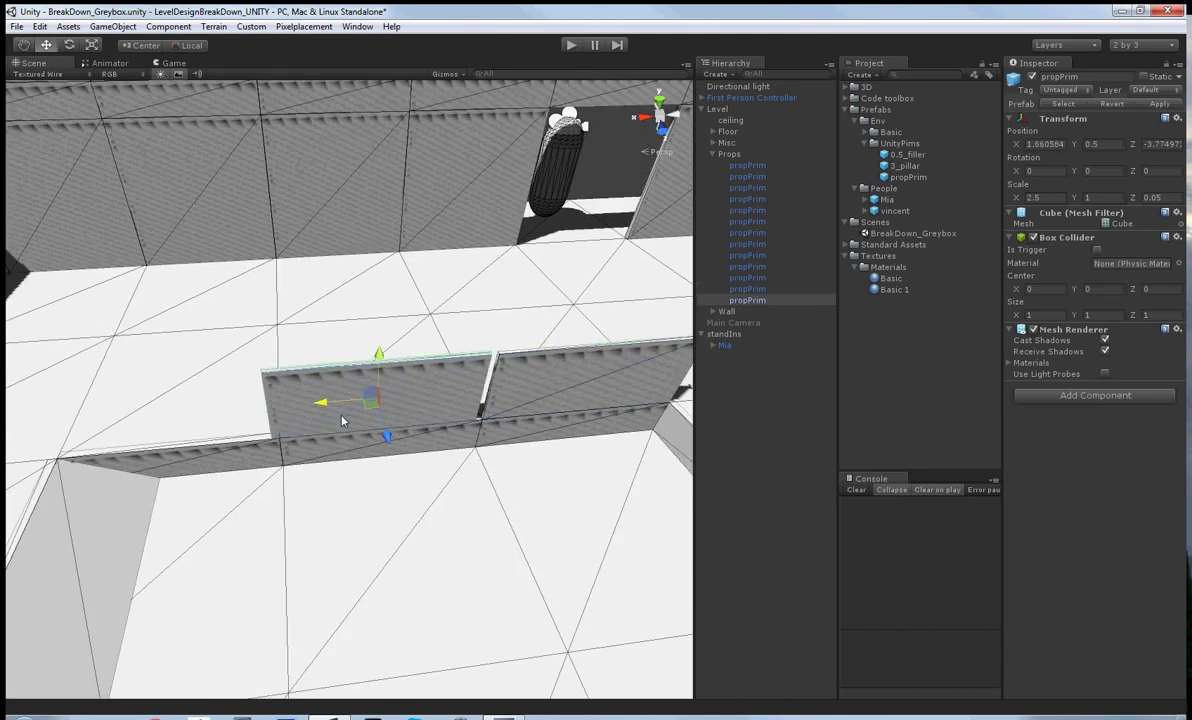
right_click_drag(343, 416, 410, 406)
key("v")
left_click_drag(552, 379, 567, 376)
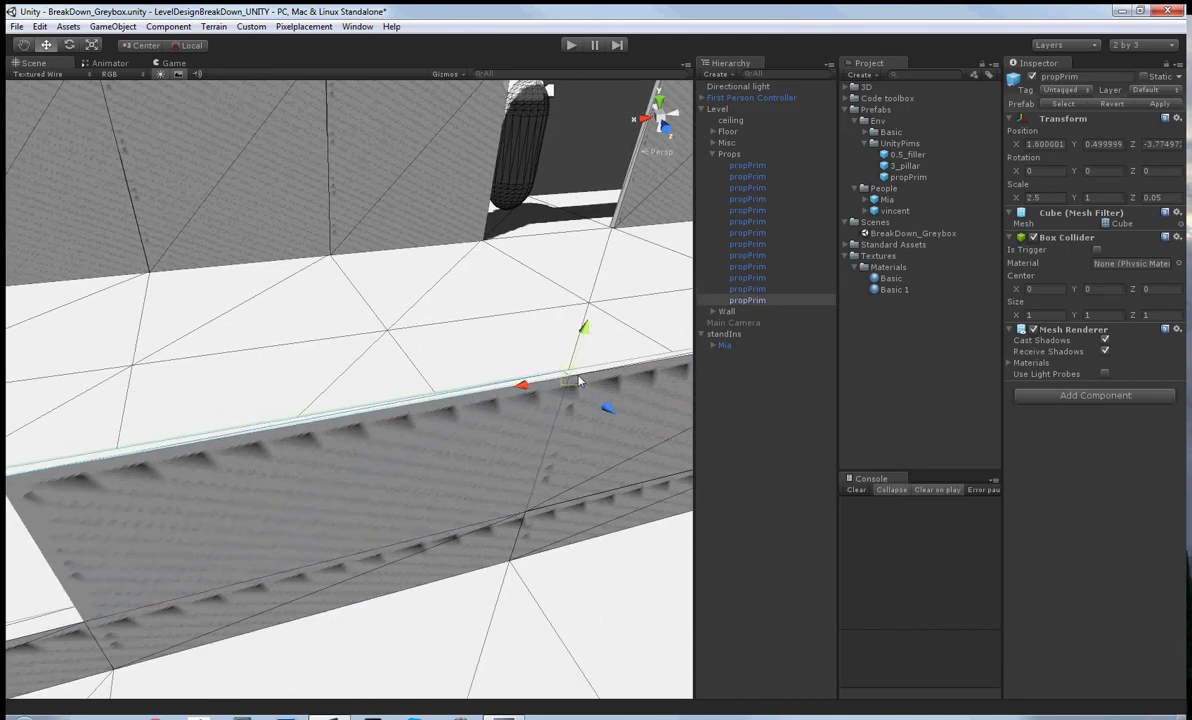
Add a third panel from the last copy and snap it onto the remaining stretch of the ledge up to its corner
right_click_drag(562, 381, 532, 401)
key("ctrl+d")
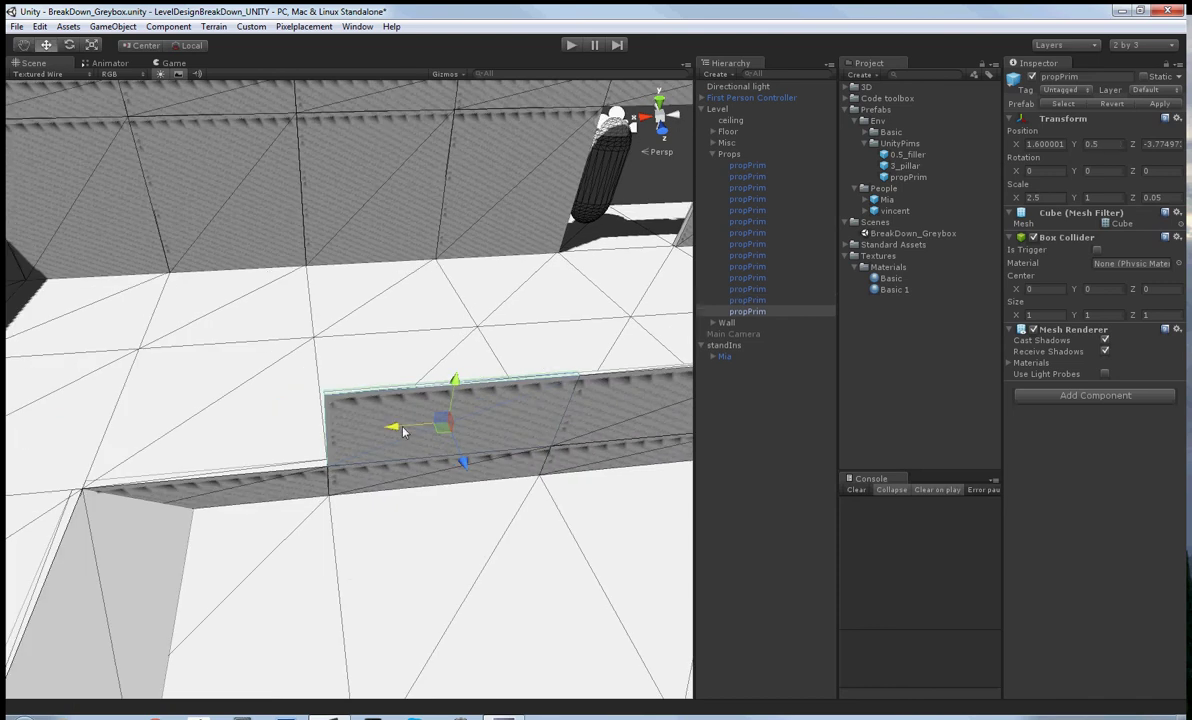
left_click_drag(433, 443, 405, 414)
key("v")
scroll(405, 414, "down", 5)
Select the three ledge panels, duplicate them, and rotate the copies to -90 degrees around Y
left_click(427, 399, "shift")
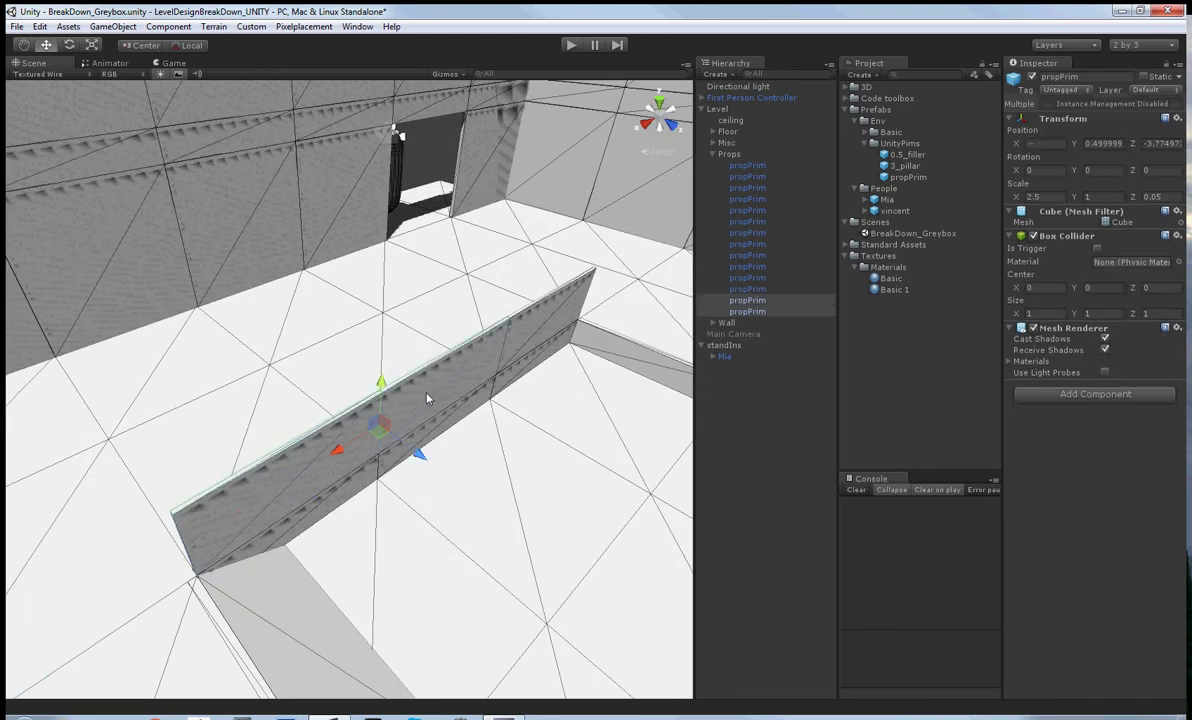
left_click(521, 333, "shift")
key("ctrl+d")
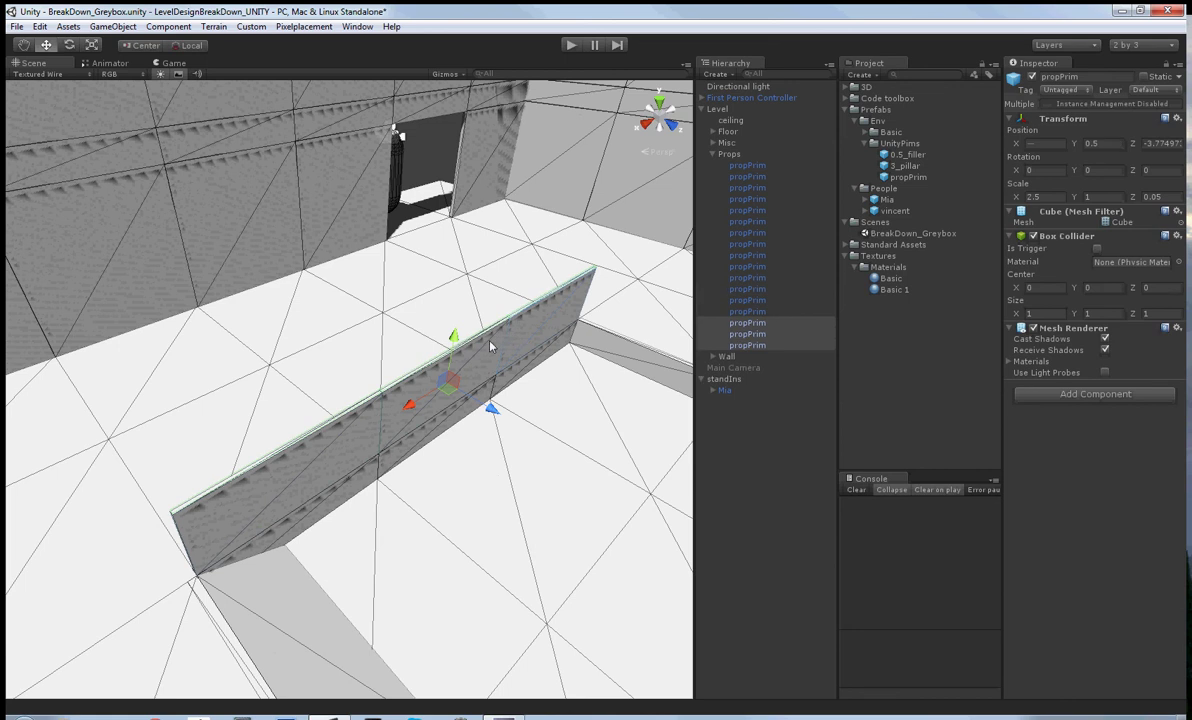
key("e")
left_click_drag(444, 420, 628, 468, "ctrl")
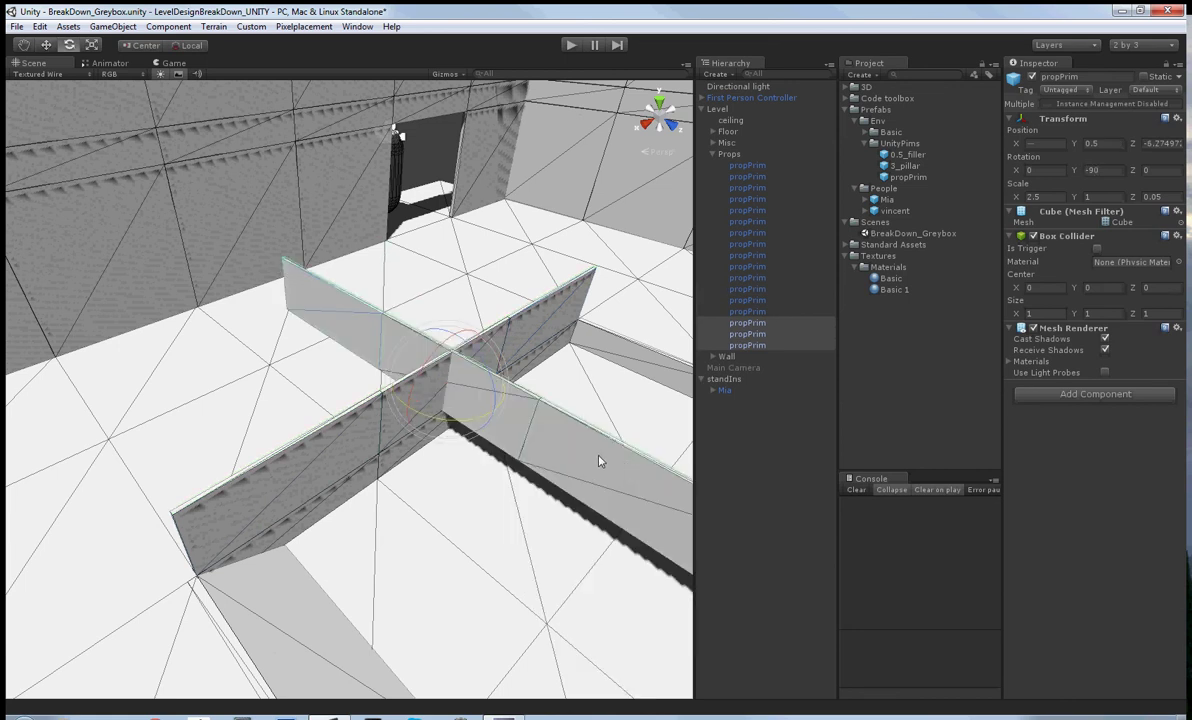
Snap the rotated three-panel row along the adjoining long ledge, starting at the corner of the first row
key("w")
left_click_drag(609, 375, 712, 386, "alt")
key("v")
left_click_drag(374, 346, 521, 380)
Duplicate the rotated three-panel row and snap the copy to its end to continue the railing along the long ledge
key("ctrl+d")
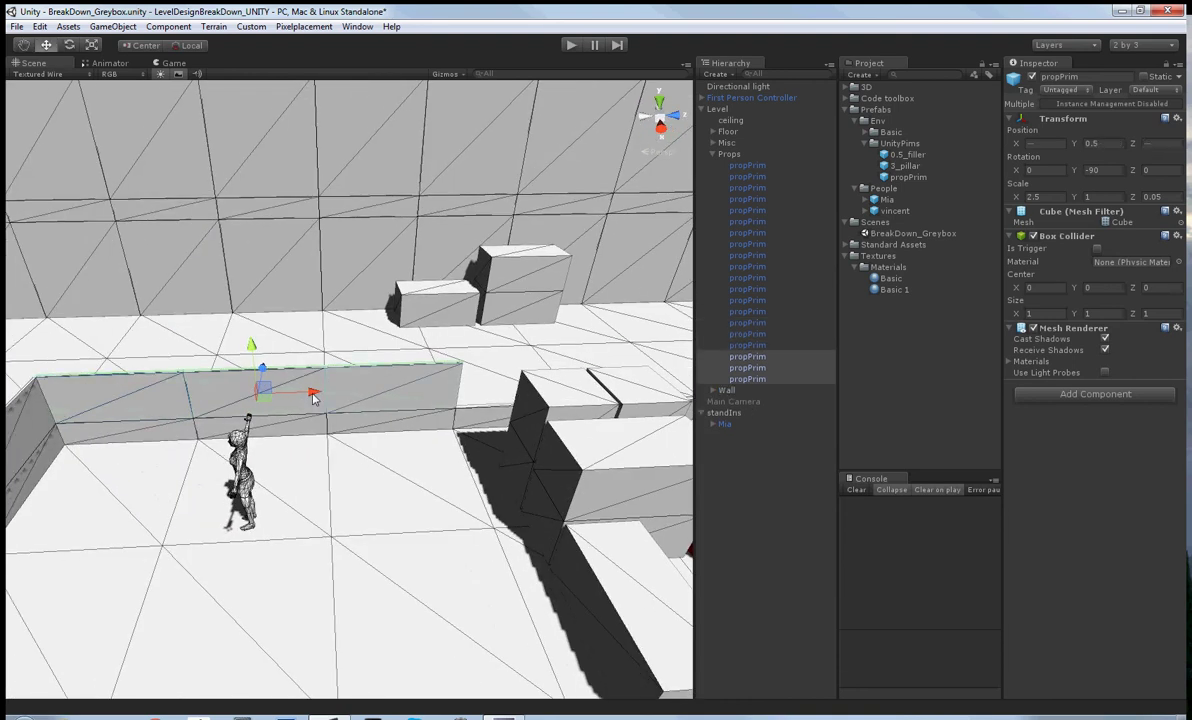
left_click_drag(313, 397, 570, 426)
key("v")
left_click_drag(654, 438, 629, 447)
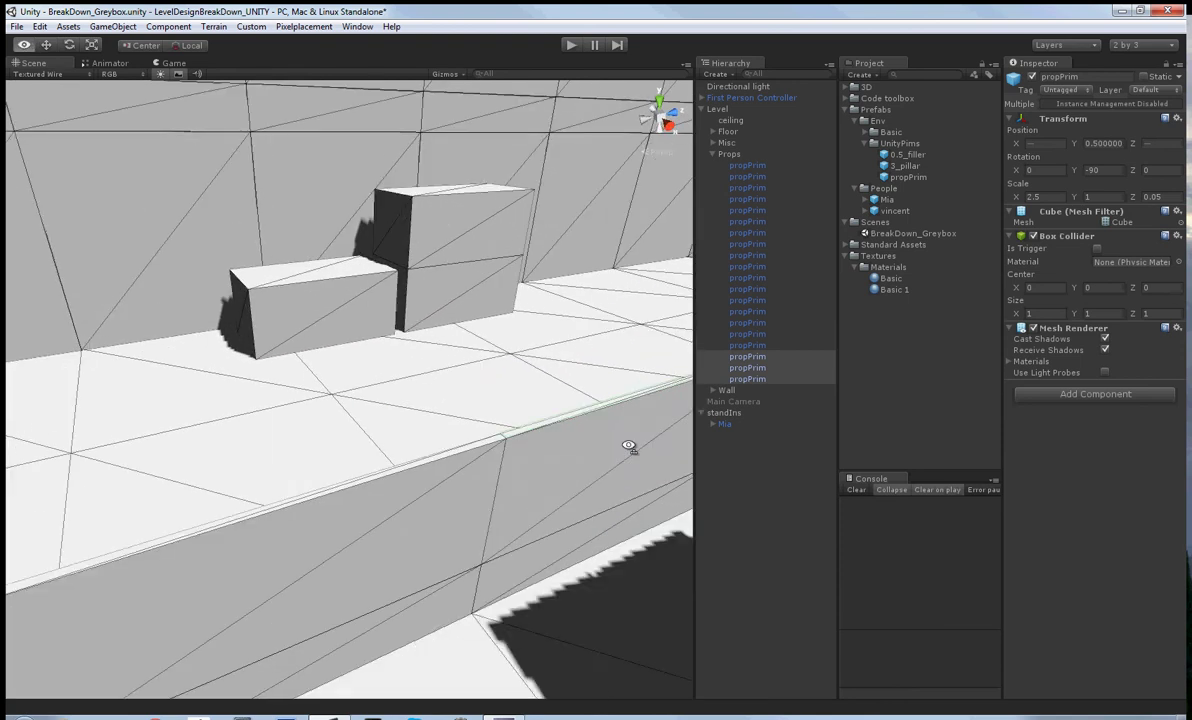
Duplicate two panels of the first ledge's row and move the copies across the room to about Z 12.2
key("s")
right_click_drag(629, 446, 391, 428)
key("d")
left_click(345, 388)
left_click(277, 436, "shift")
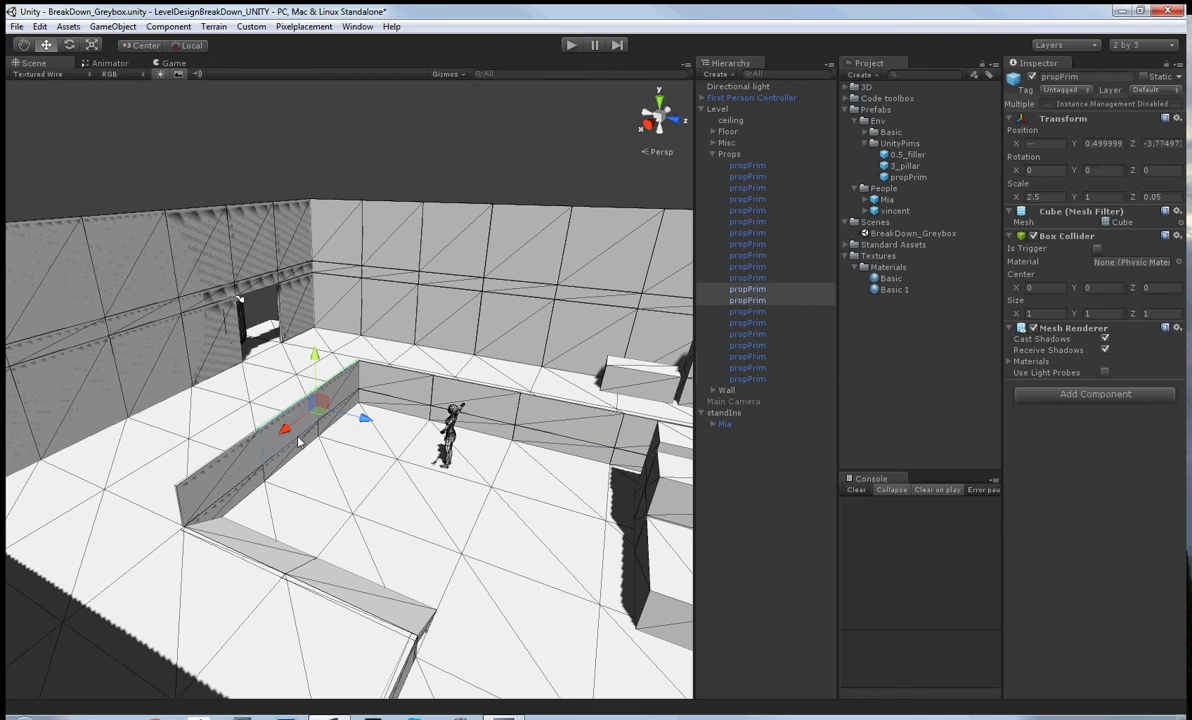
key("ctrl+d")
right_click_drag(298, 442, 325, 424)
left_click_drag(226, 427, 777, 444)
Snap the two copied panels onto the edge of the far ledge, meeting the long railing at the corner, and deselect them
right_click_drag(490, 440, 620, 442)
key("w")
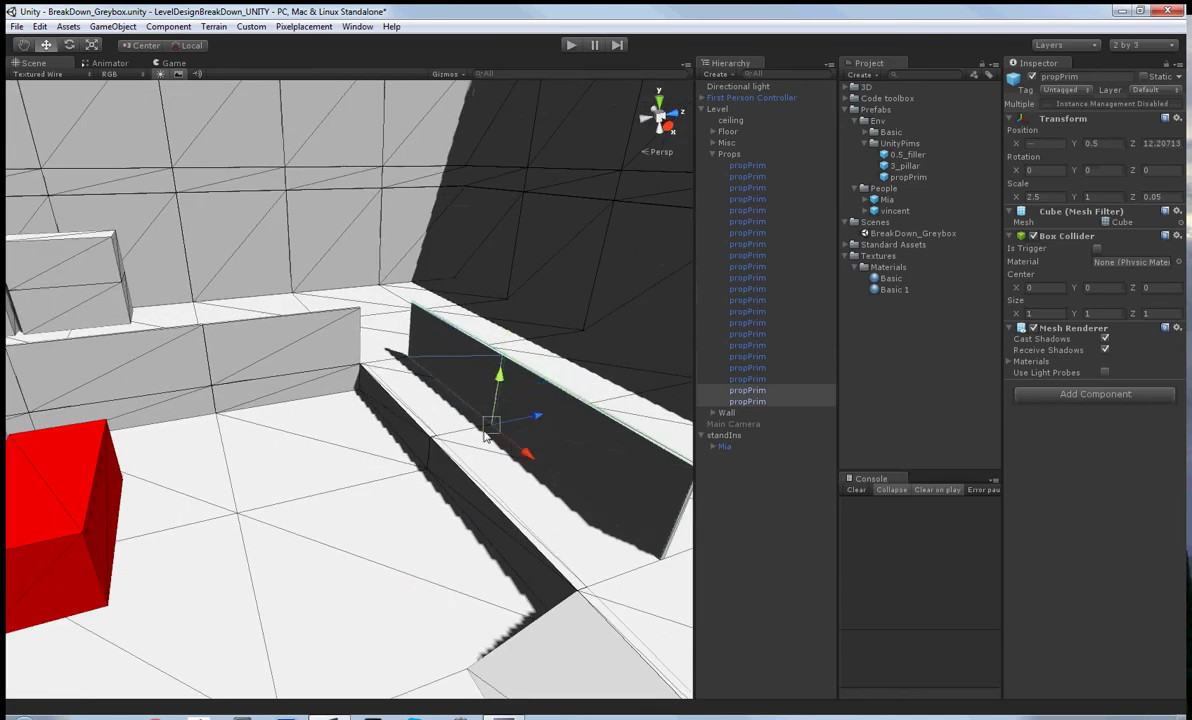
left_click_drag(487, 425, 425, 437)
right_click_drag(425, 437, 390, 391)
left_click(365, 305)
key("w")
scroll(390, 392, "down", 10)
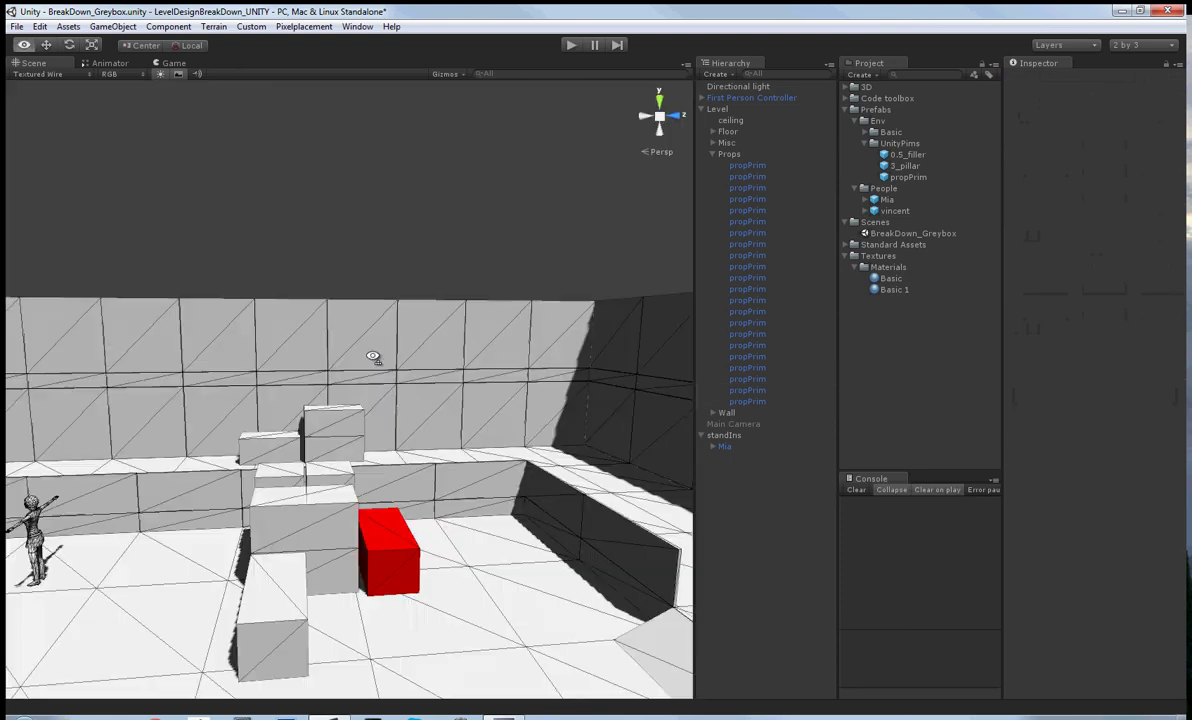
Switch the scene display back to Textured and bring the whole room into view
left_click(30, 75)
left_click(50, 88)
right_click_drag(255, 318, 426, 427)
key("s")
key("a")
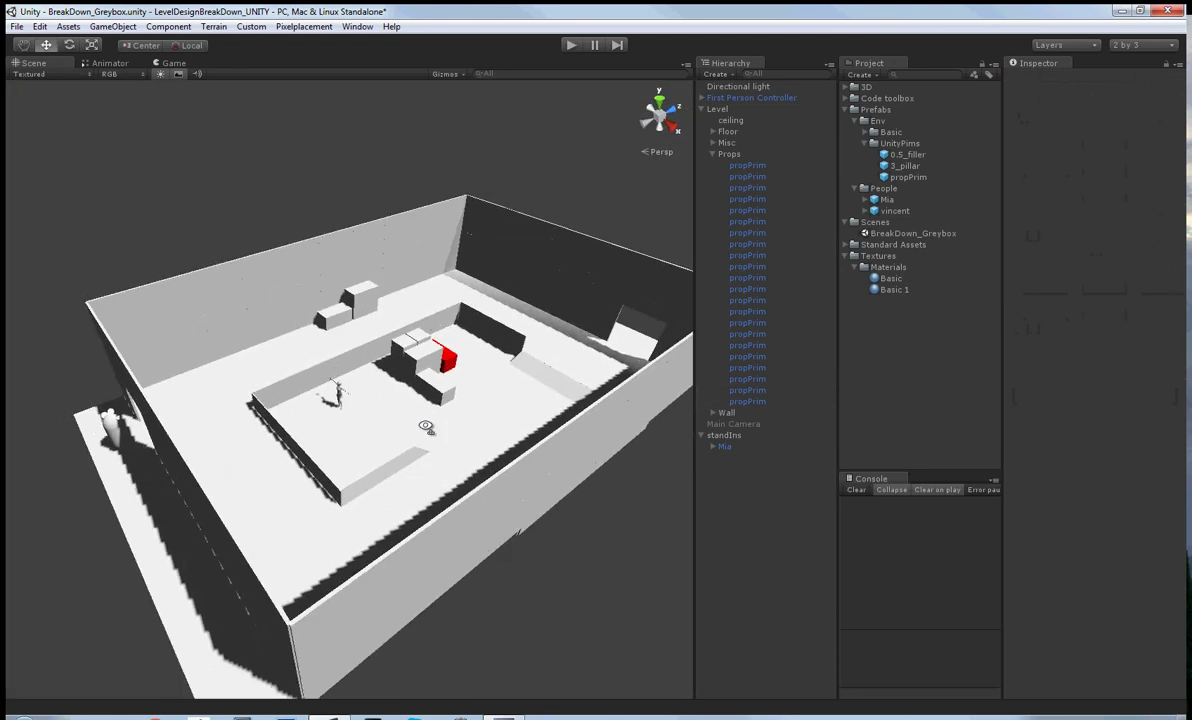
left_click_drag(426, 427, 542, 428, "alt")
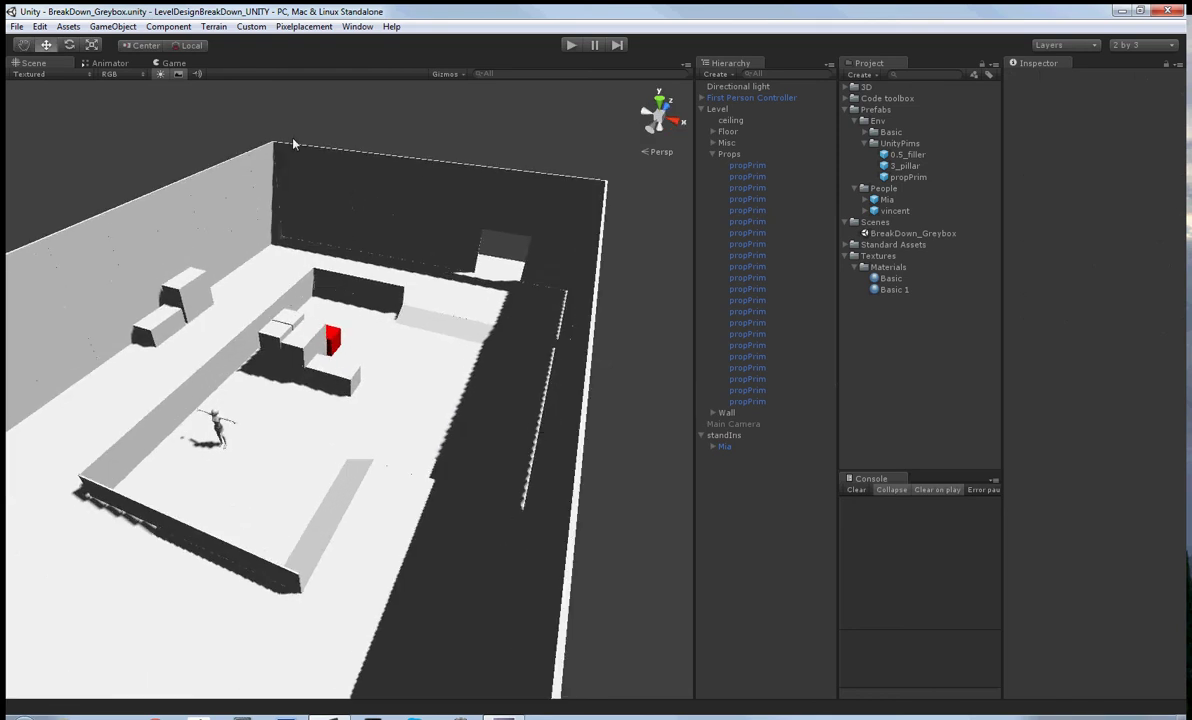
Play-test the level by walking around the room with its railings and prop blocks, and stop play mode
left_click(568, 45)
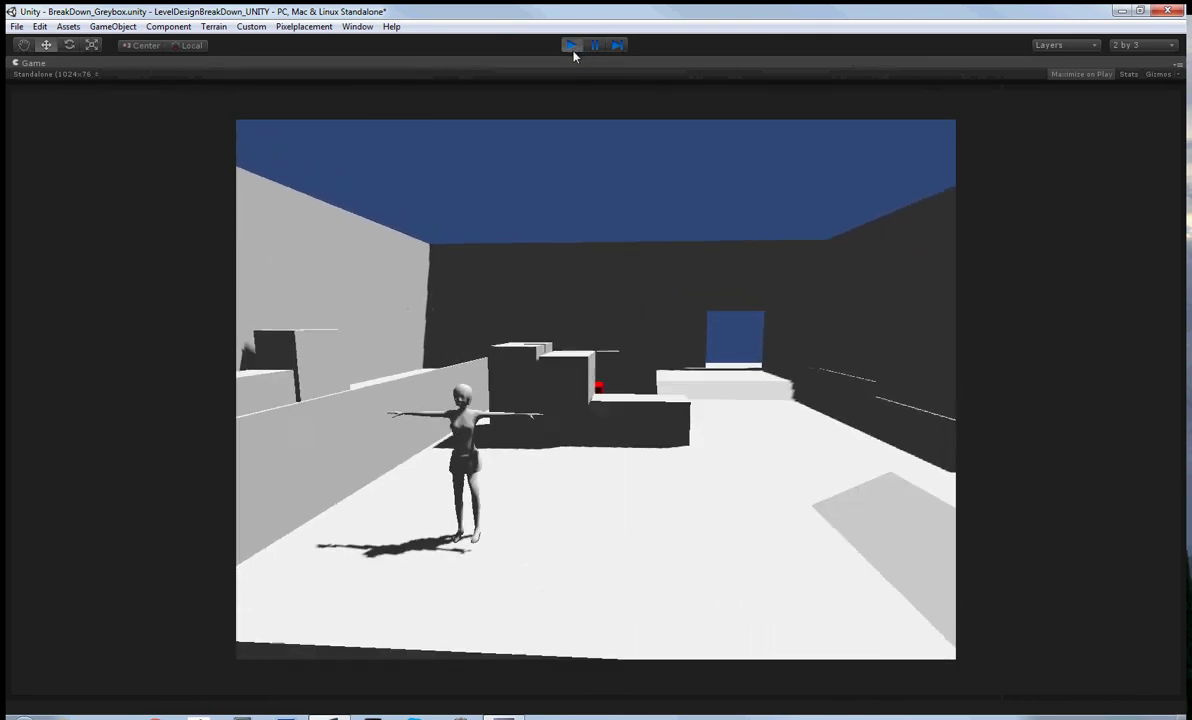
key("s")
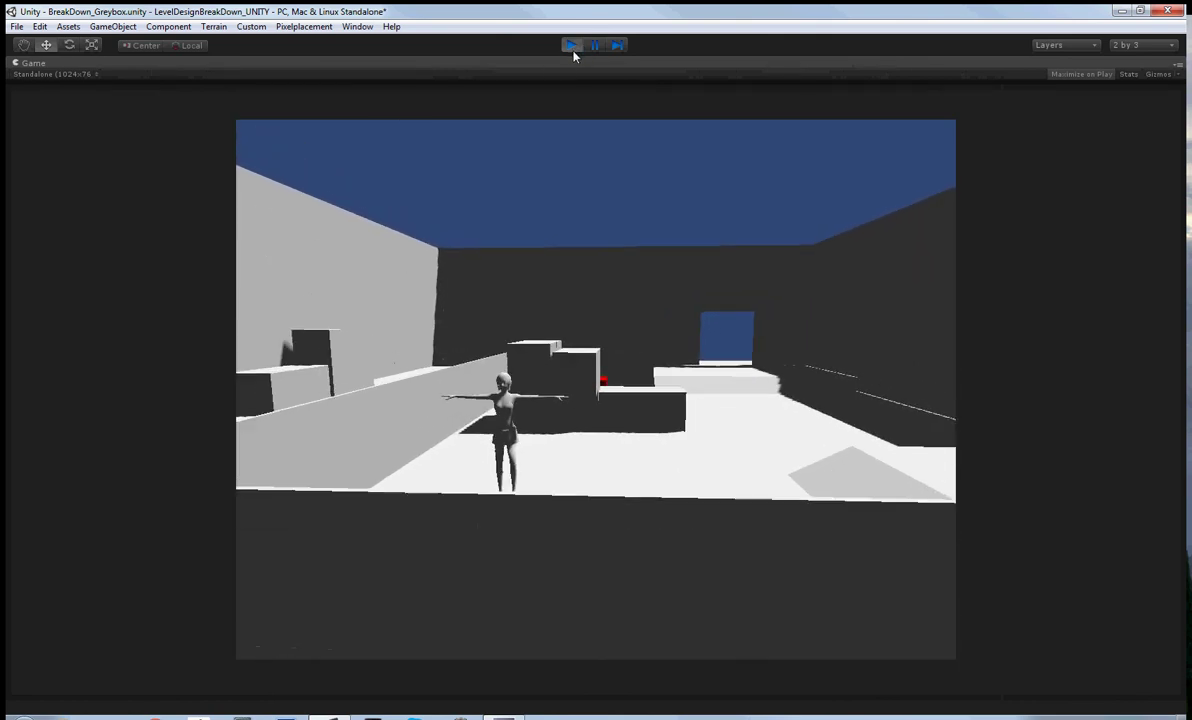
key("w")
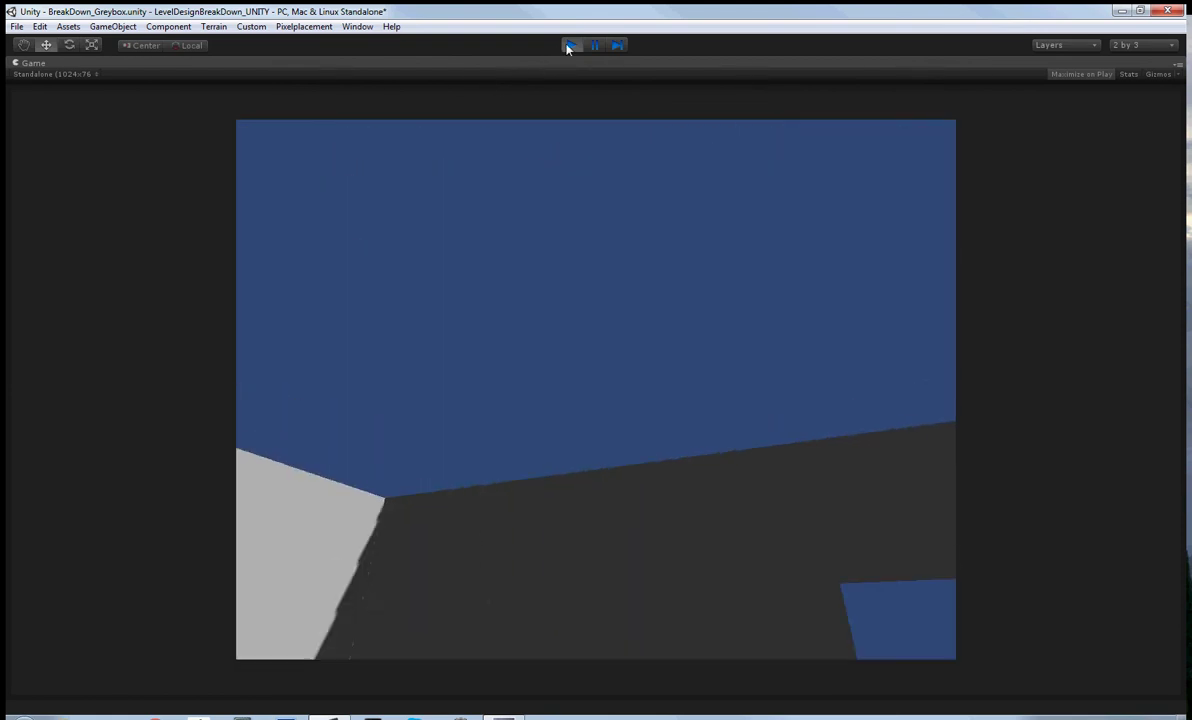
left_click(571, 45)
left_click_drag(475, 297, 438, 303, "alt")
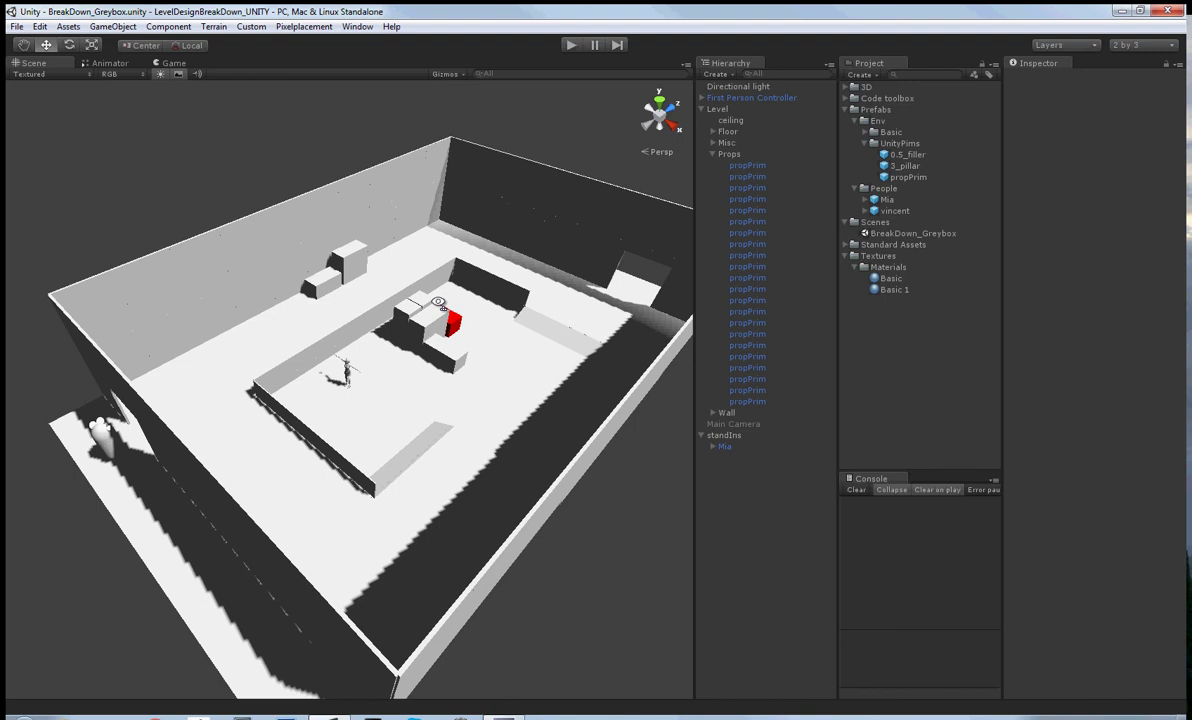
right_click_drag(428, 304, 442, 297)
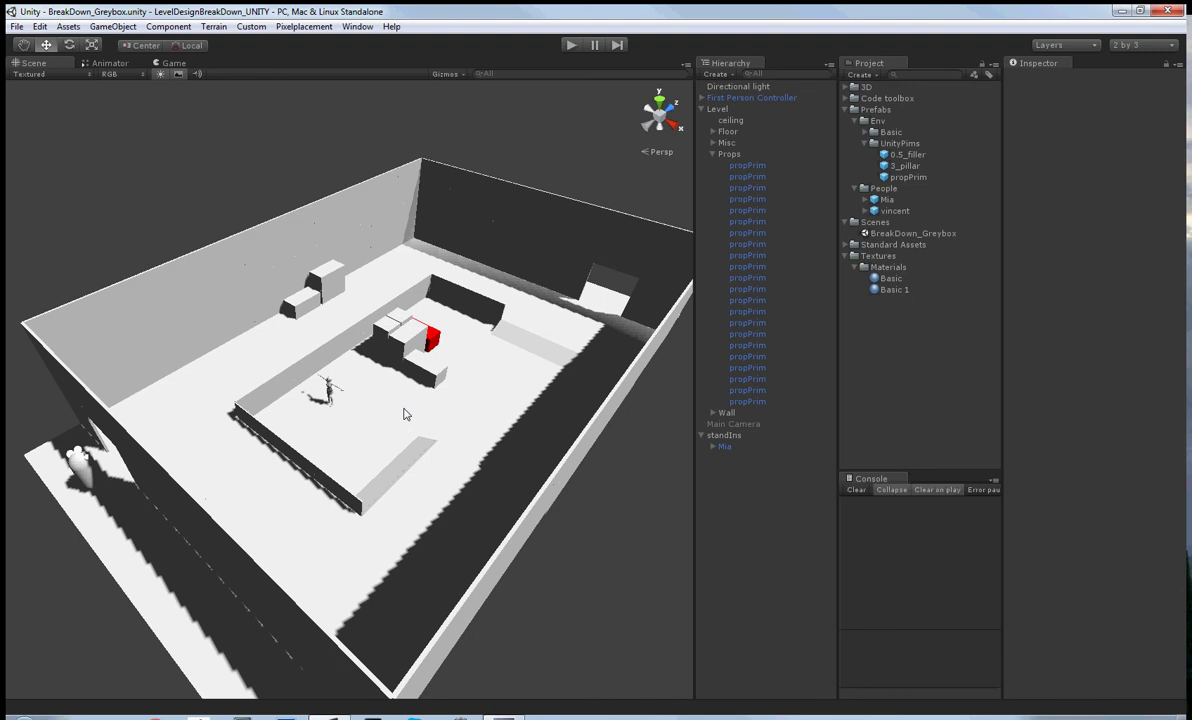
left_click(431, 339)
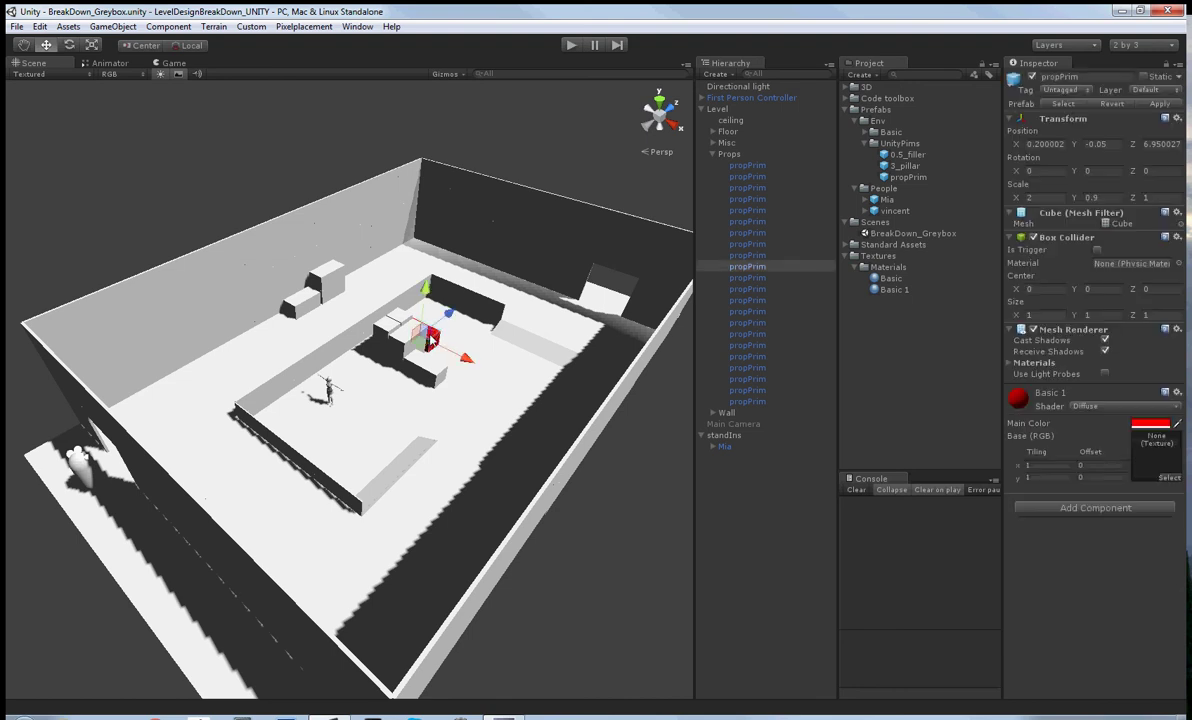
left_click(622, 549)
right_click_drag(596, 480, 458, 441)
left_click_drag(458, 442, 367, 410, "alt")
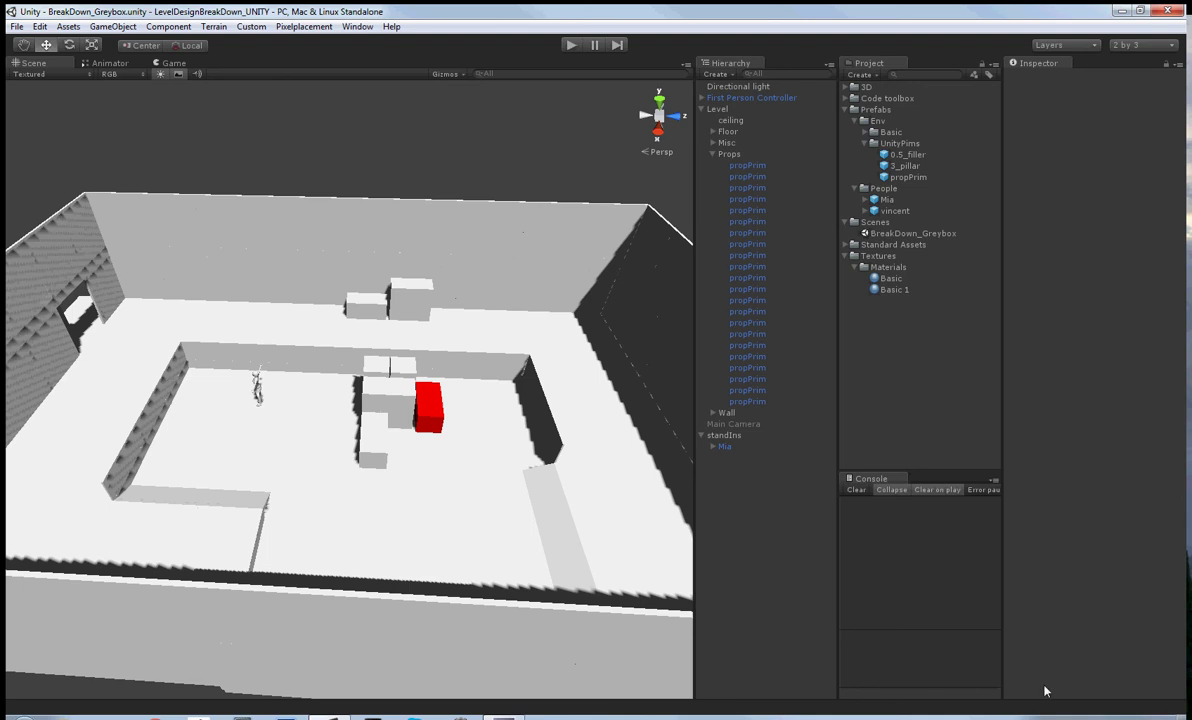
left_click(1132, 718)
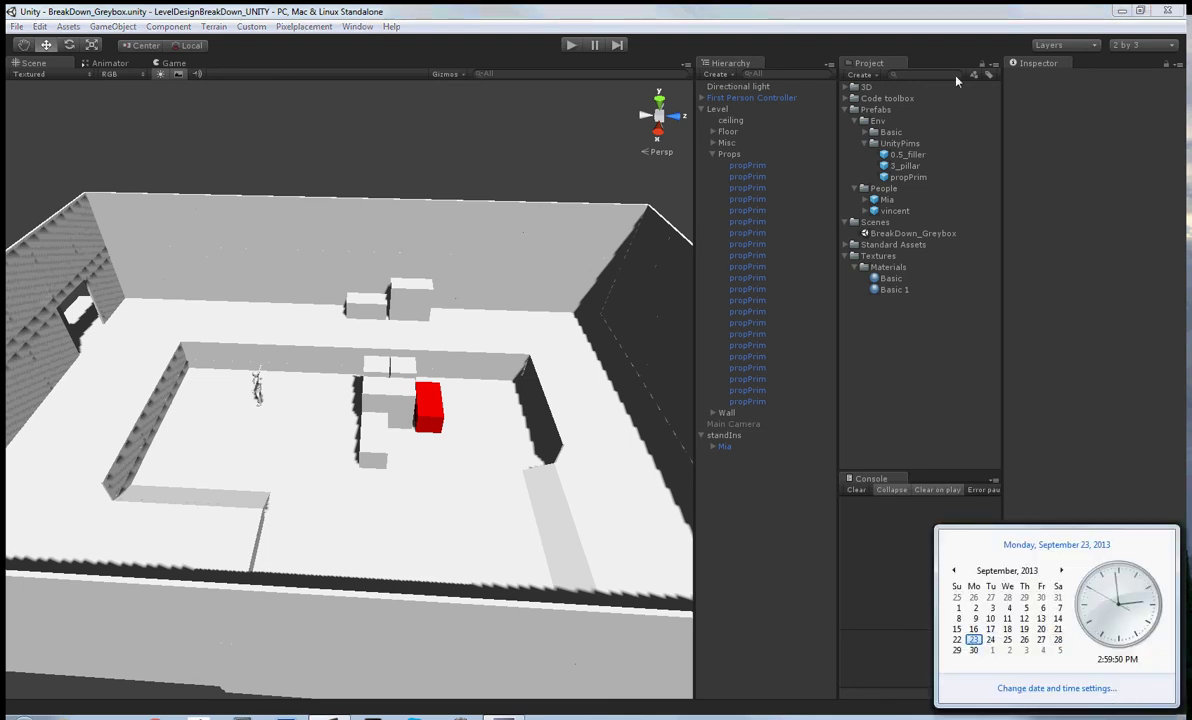
left_click(937, 14)
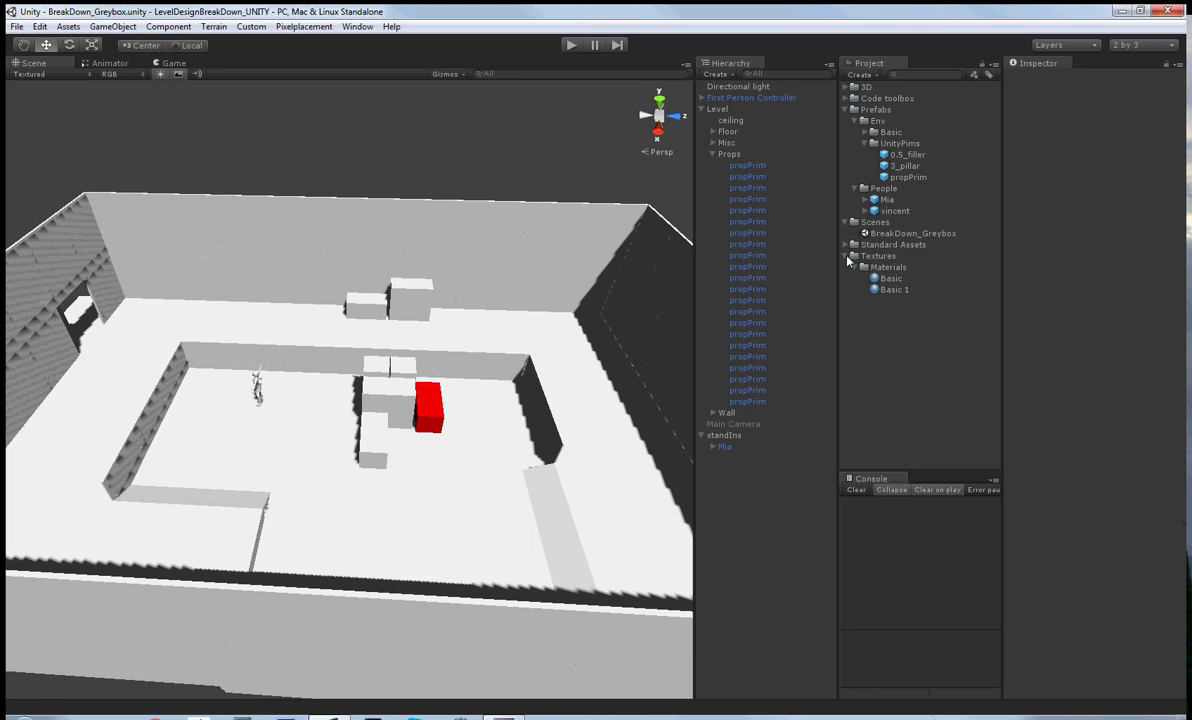